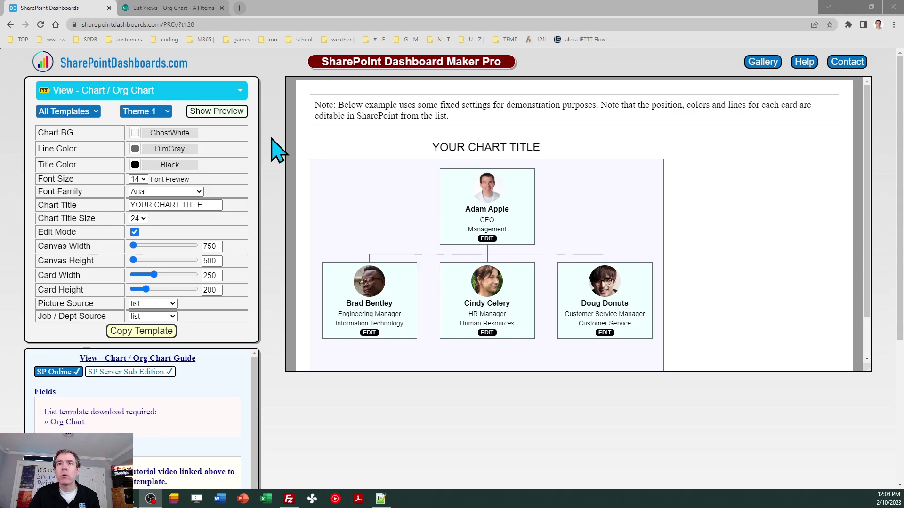
Glance at the SharePoint Org Chart list, and read the fields and notes in the template's Org Chart guide.
click(174, 9)
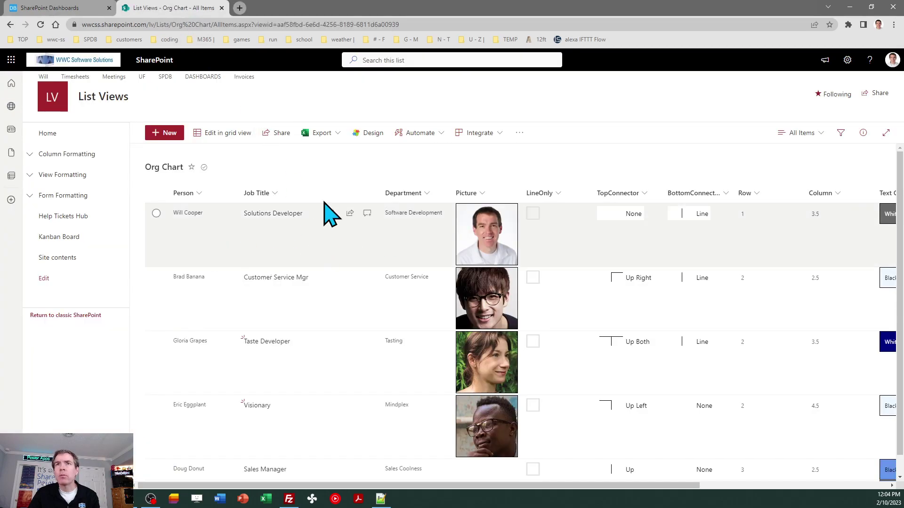
click(62, 14)
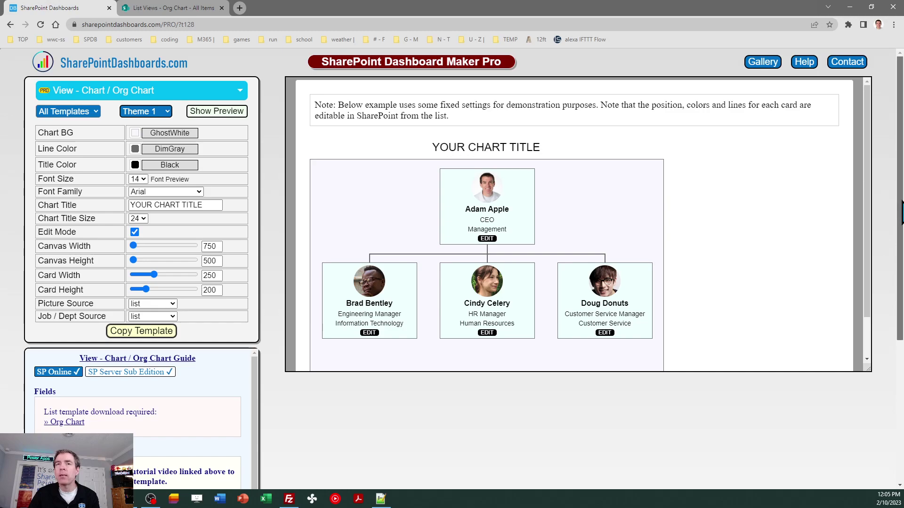
scroll(431, 332, down, 3)
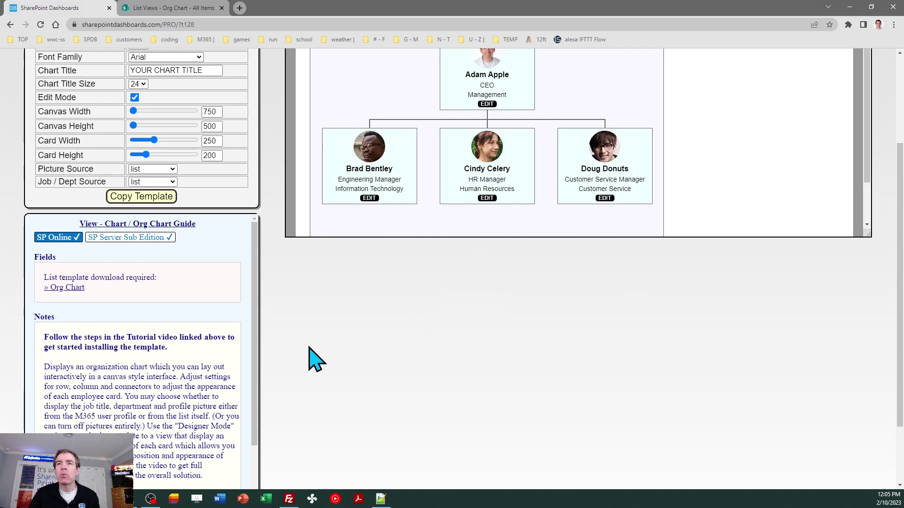
drag(901, 264, 899, 312)
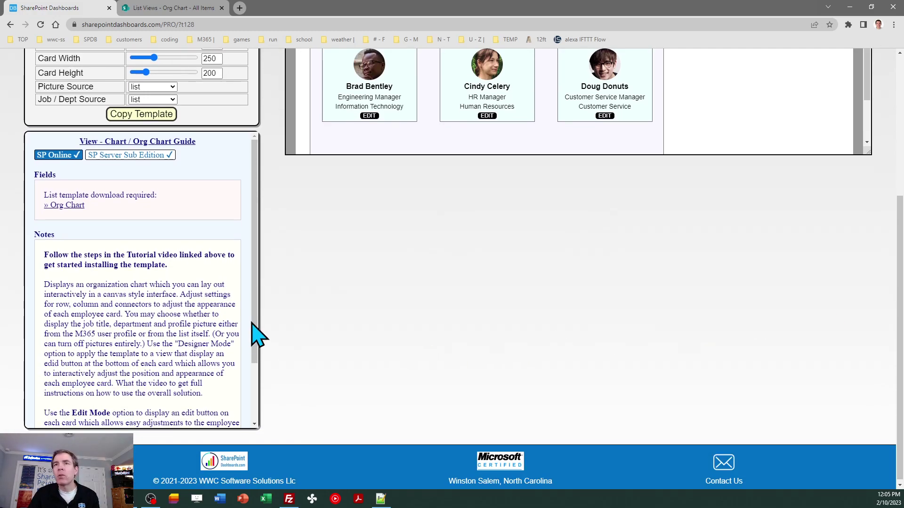
drag(254, 316, 255, 399)
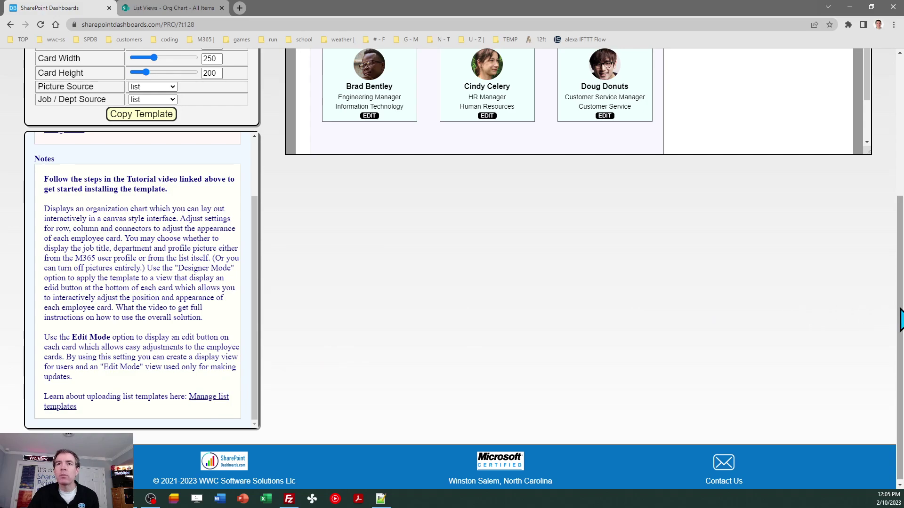
drag(899, 320, 901, 180)
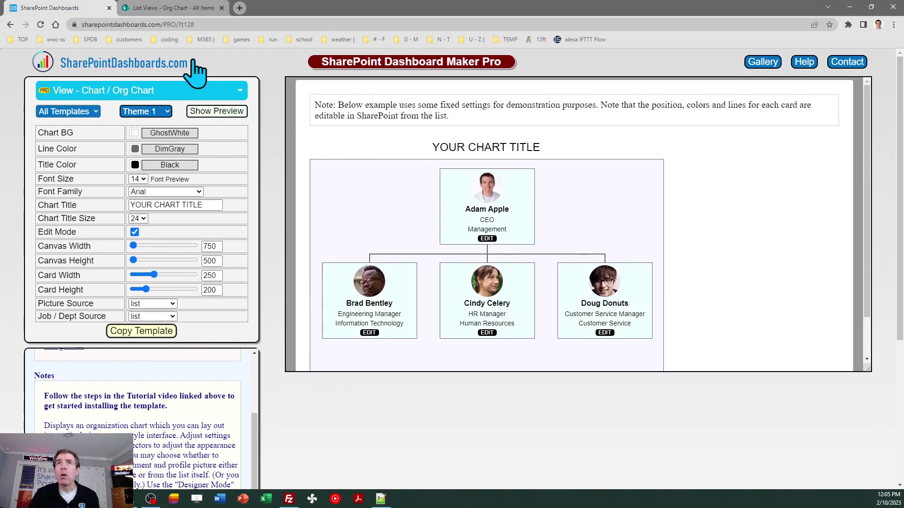
Switch to the SharePoint Org Chart list, review its columns through BG Color, and display the Org Chart view.
click(169, 8)
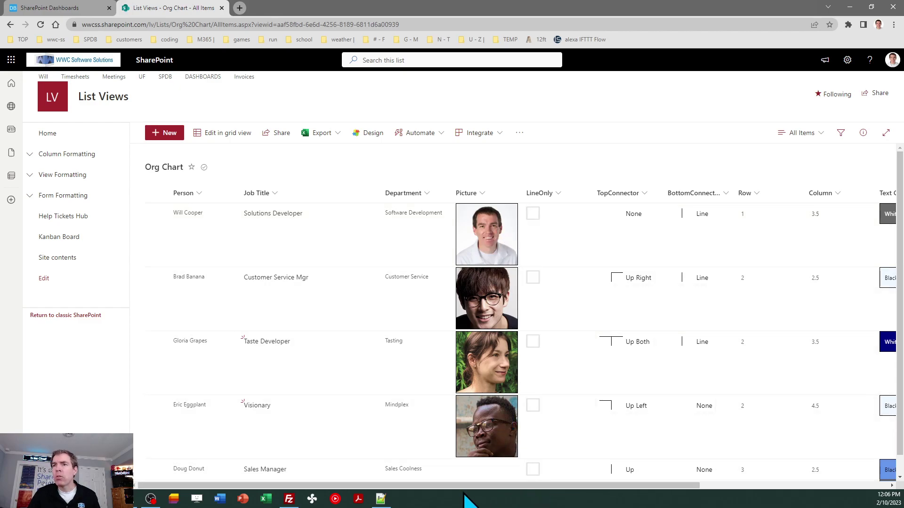
drag(450, 485, 483, 490)
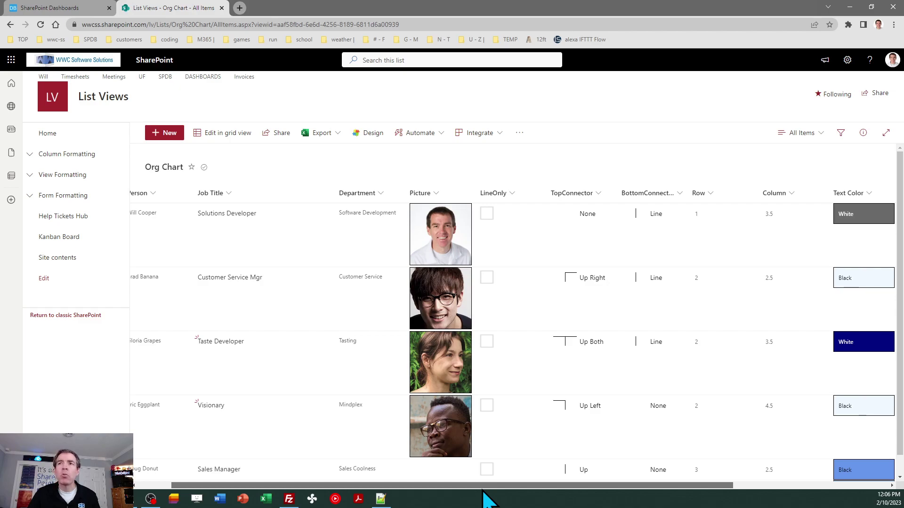
drag(484, 490, 613, 506)
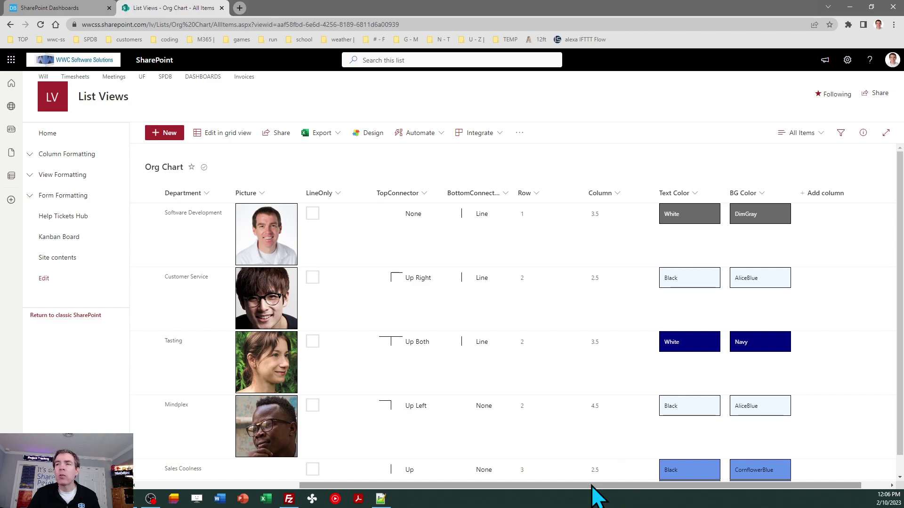
drag(592, 487, 412, 489)
click(801, 134)
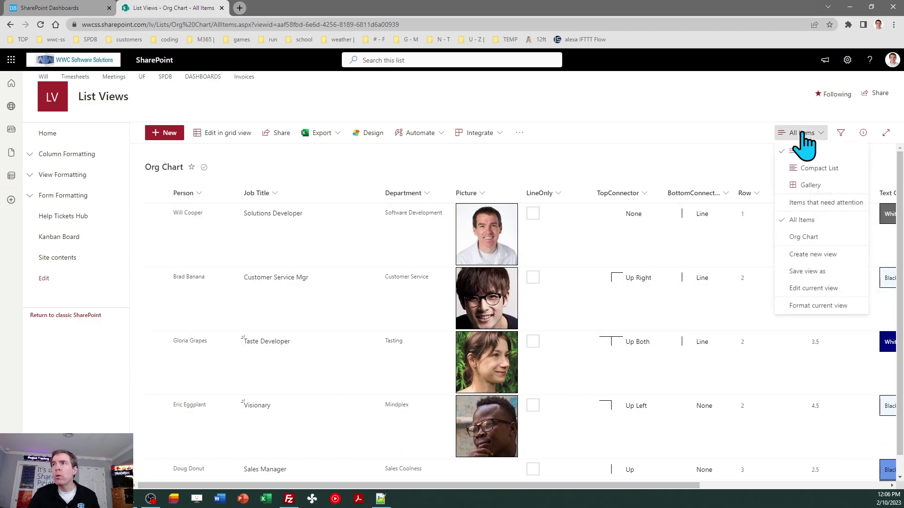
click(808, 238)
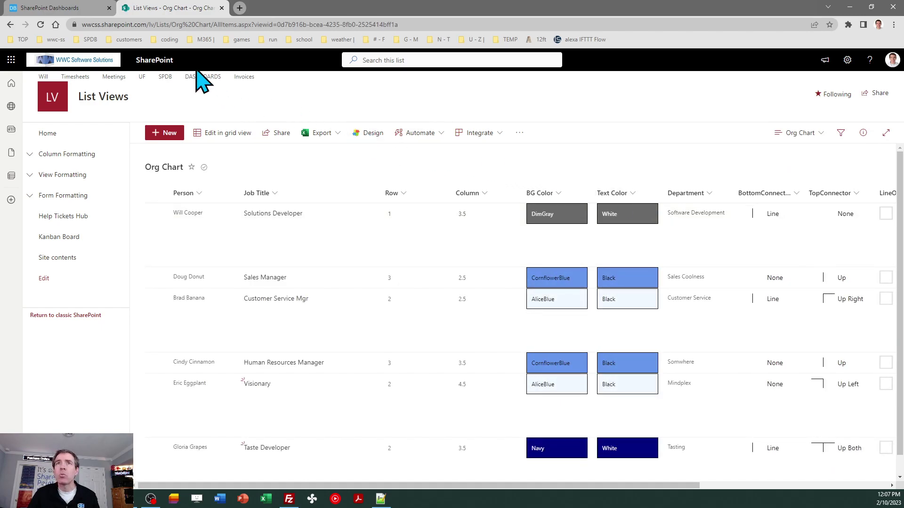
Return to the SharePoint Dashboards template page and set Canvas Width to 900, finally to 1200.
click(68, 9)
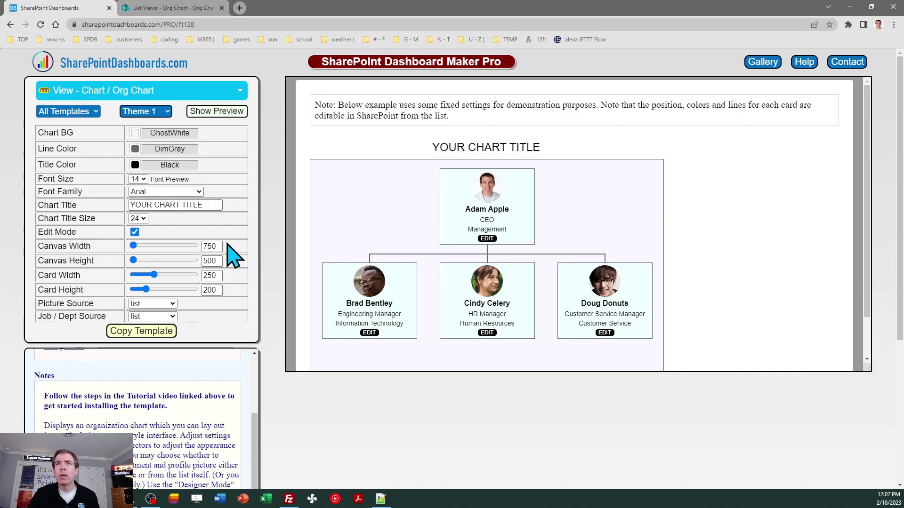
double_click(207, 246)
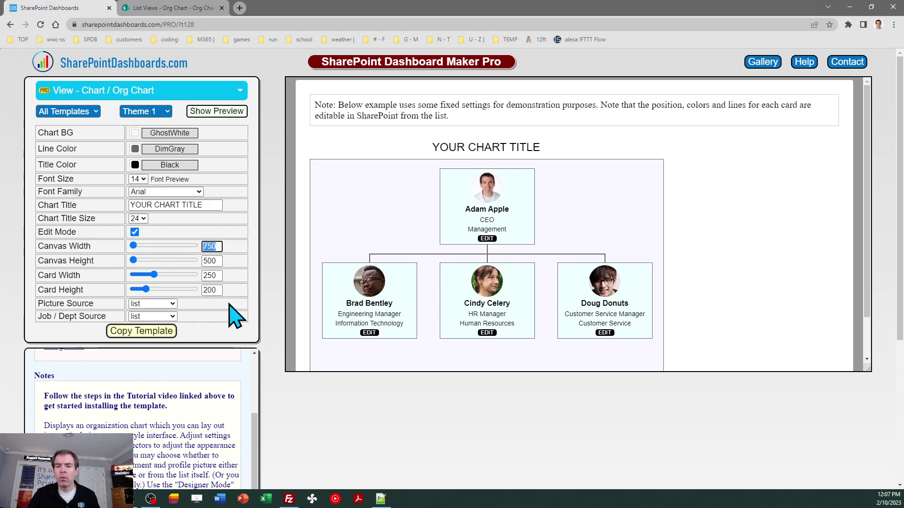
text(900)
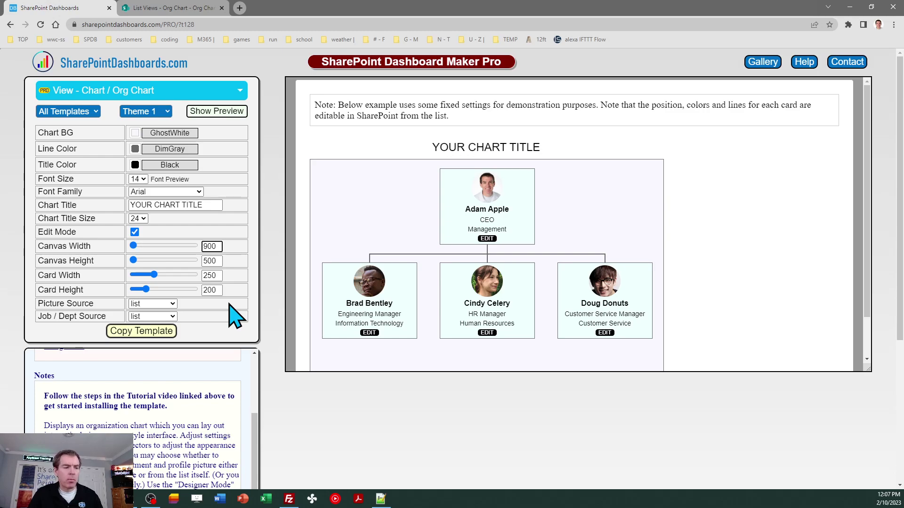
key(Tab)
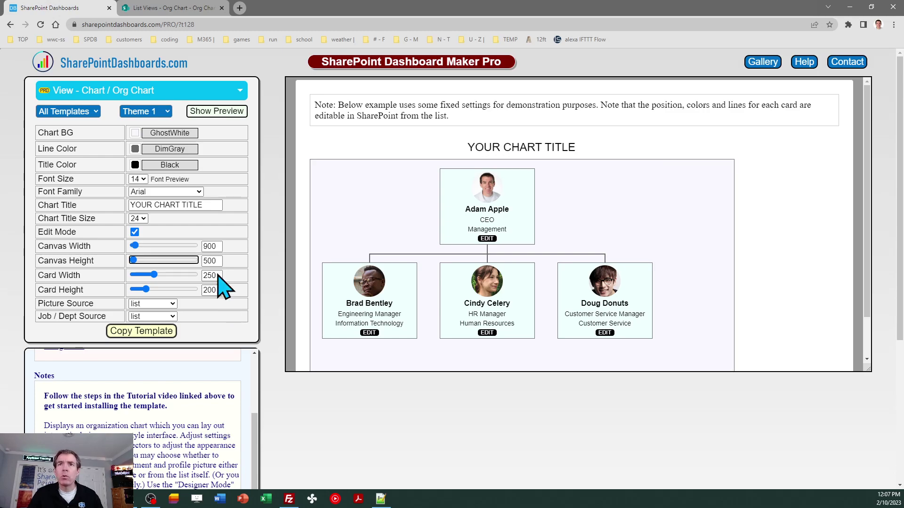
double_click(209, 246)
text(1200)
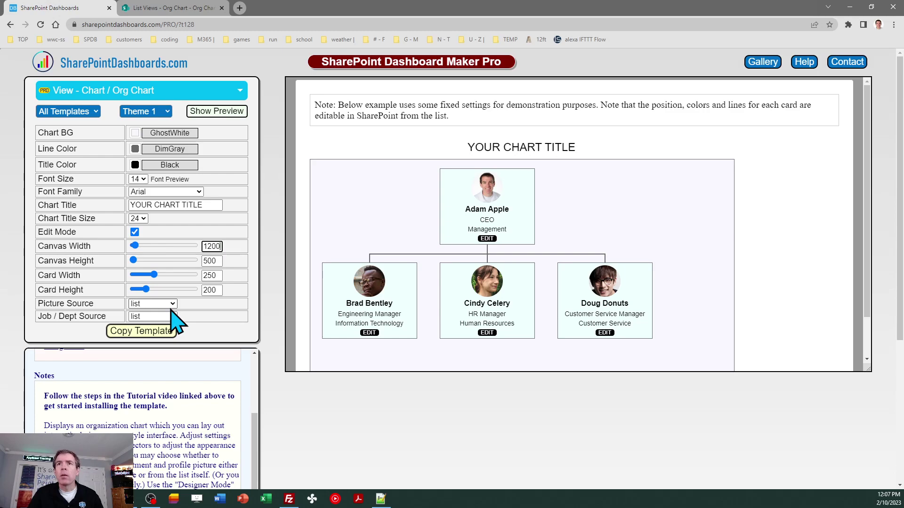
key(Tab)
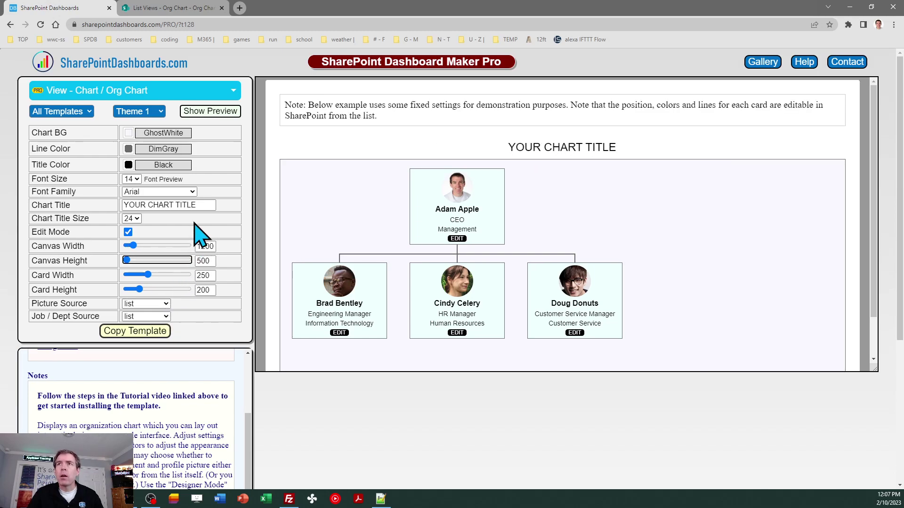
Change the chart title to "WWC Software Solutions".
triple_click(201, 205)
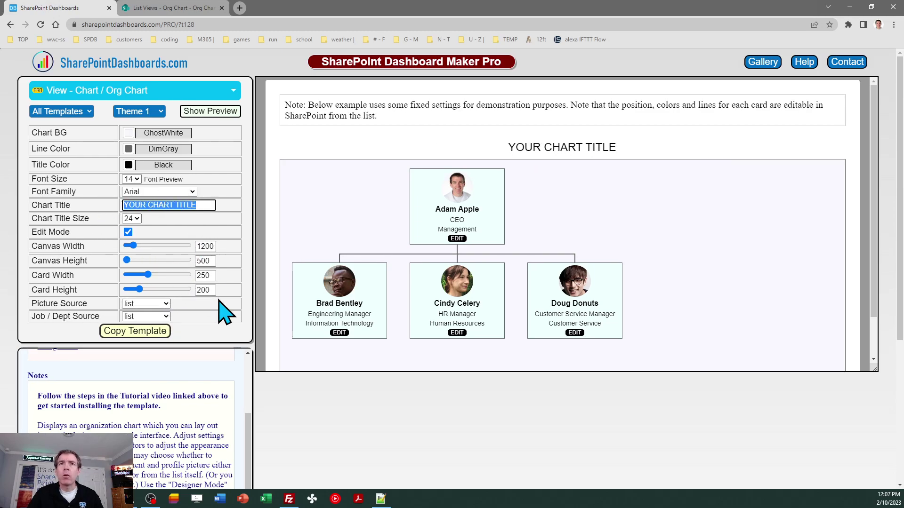
text(WWC So)
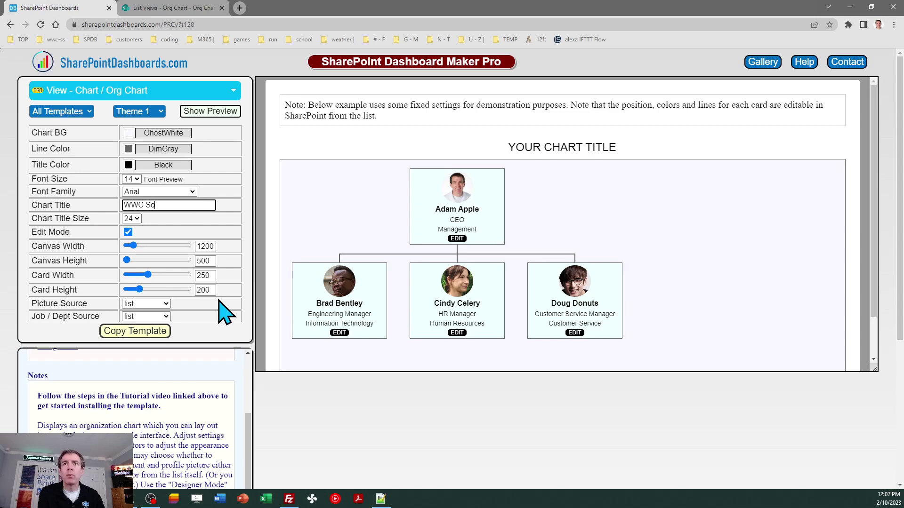
text(ftware Solutions)
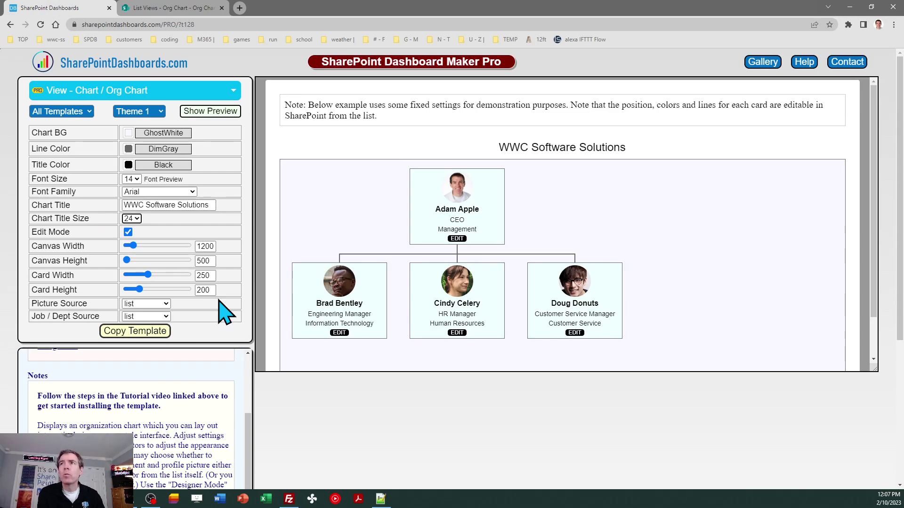
key(Tab)
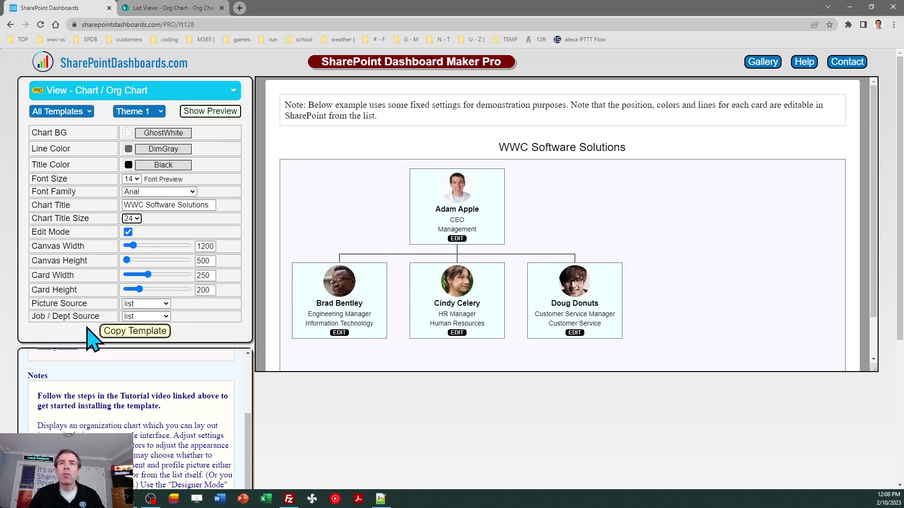
Try none and user profile as Picture Source, return it to list, and check the Job / Dept Source options.
click(165, 304)
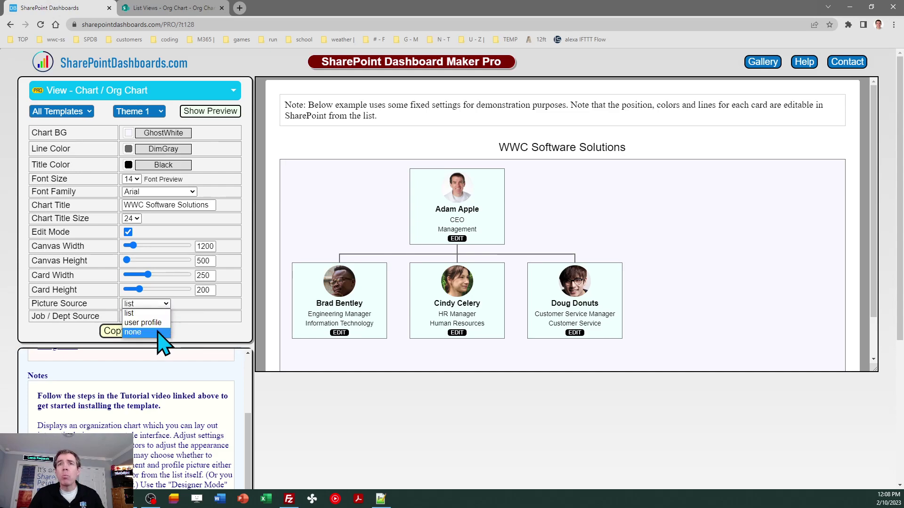
click(158, 332)
click(160, 305)
click(159, 325)
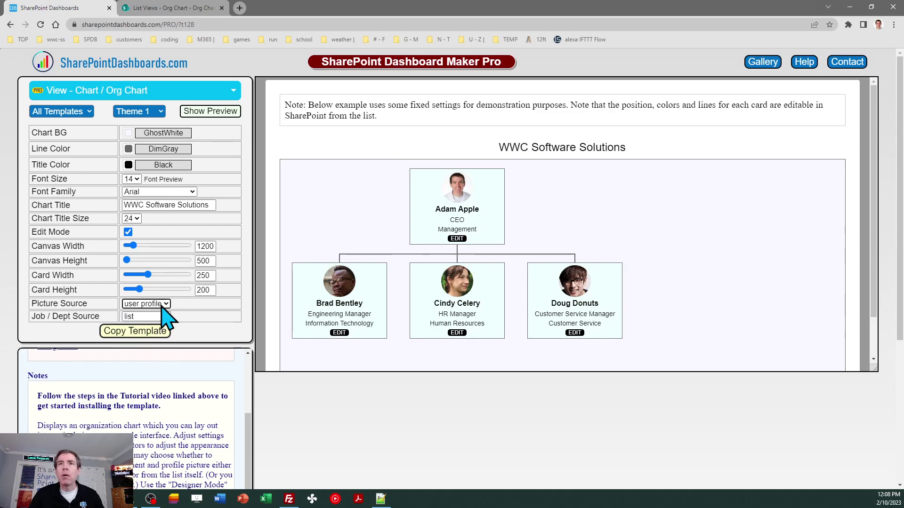
click(161, 305)
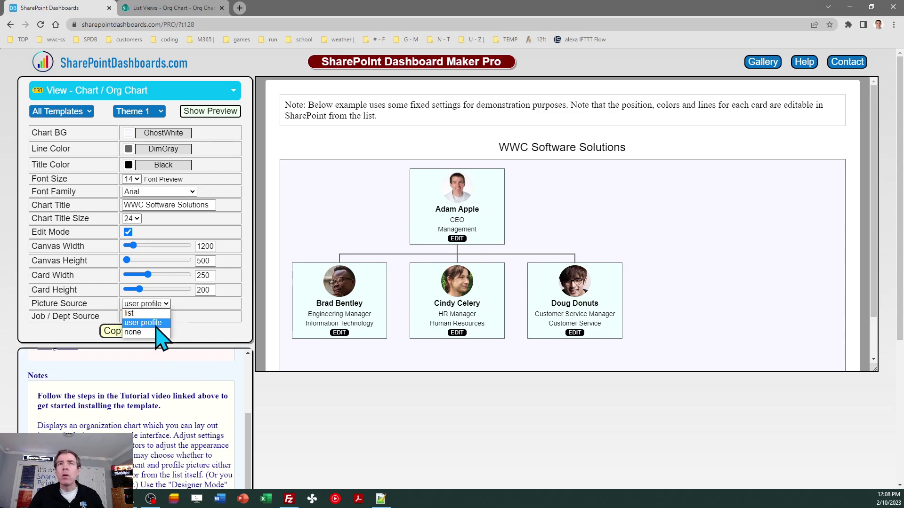
click(150, 314)
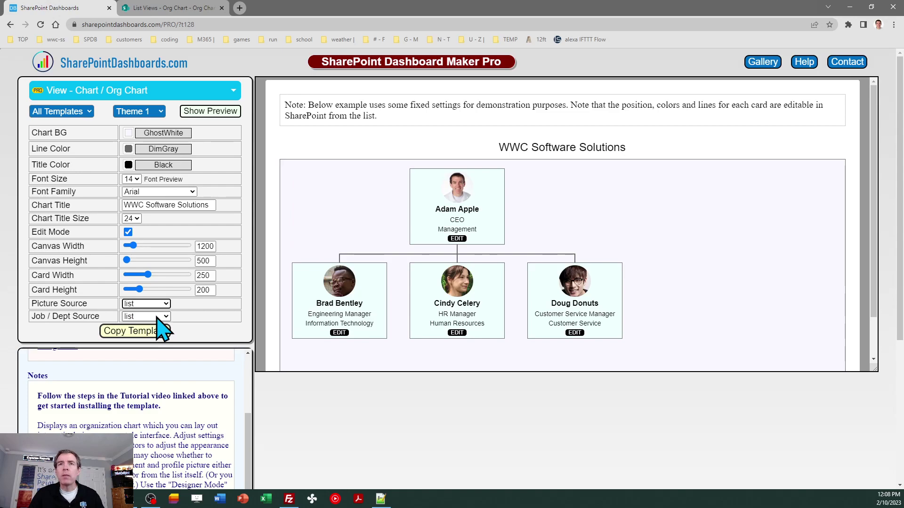
click(157, 319)
click(156, 319)
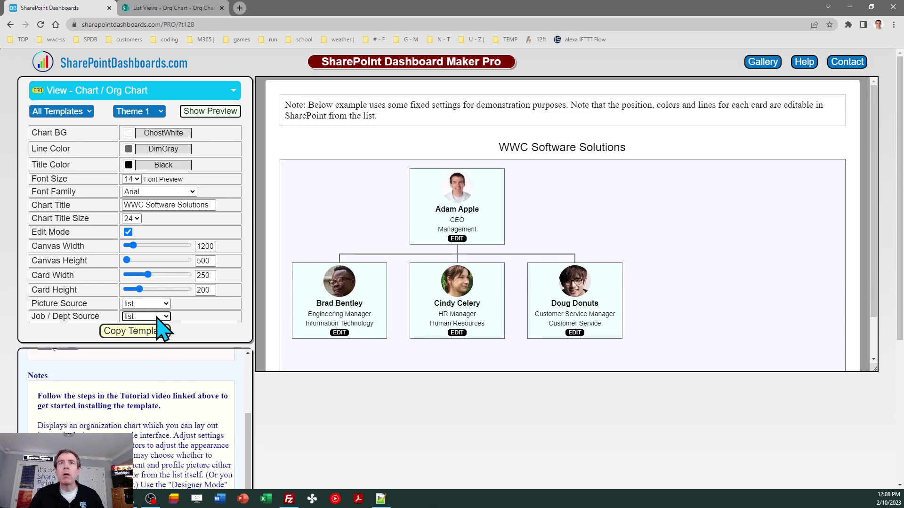
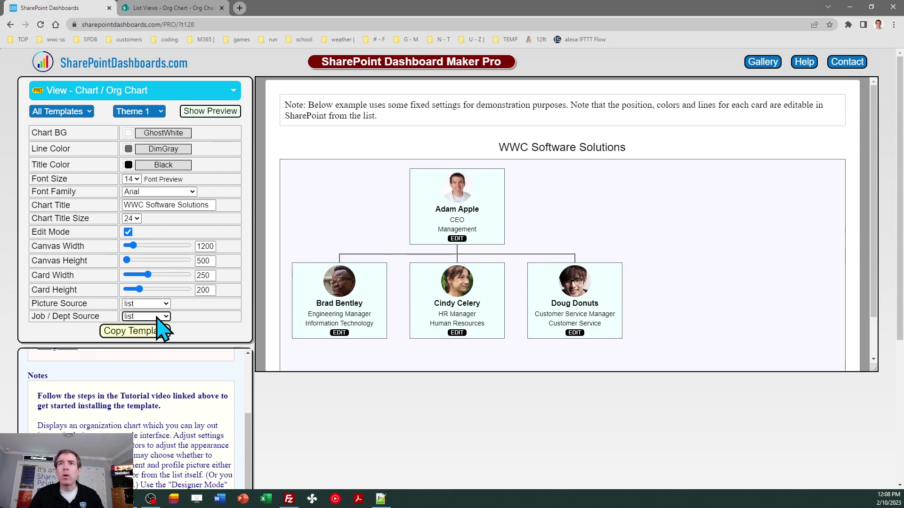
Copy the org chart template code and open the advanced JSON formatting of the SharePoint list's Org Chart view.
click(145, 332)
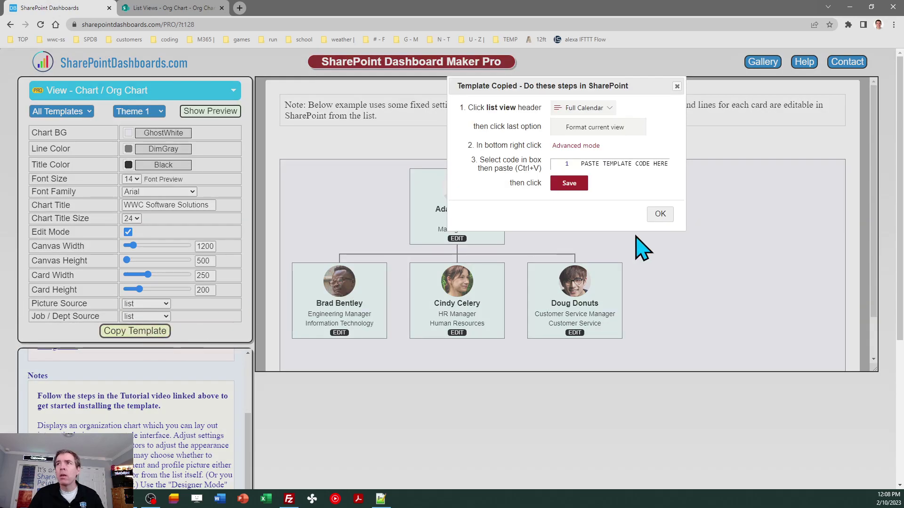
click(659, 212)
click(185, 8)
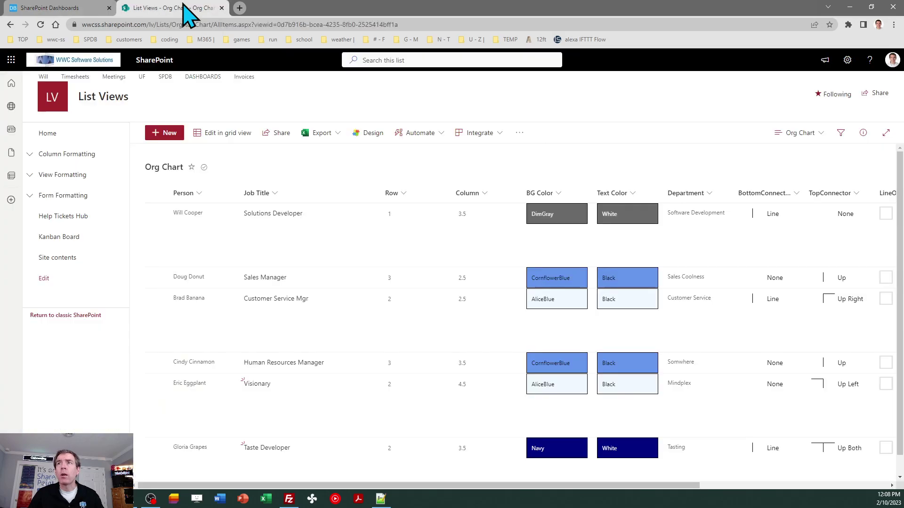
click(793, 136)
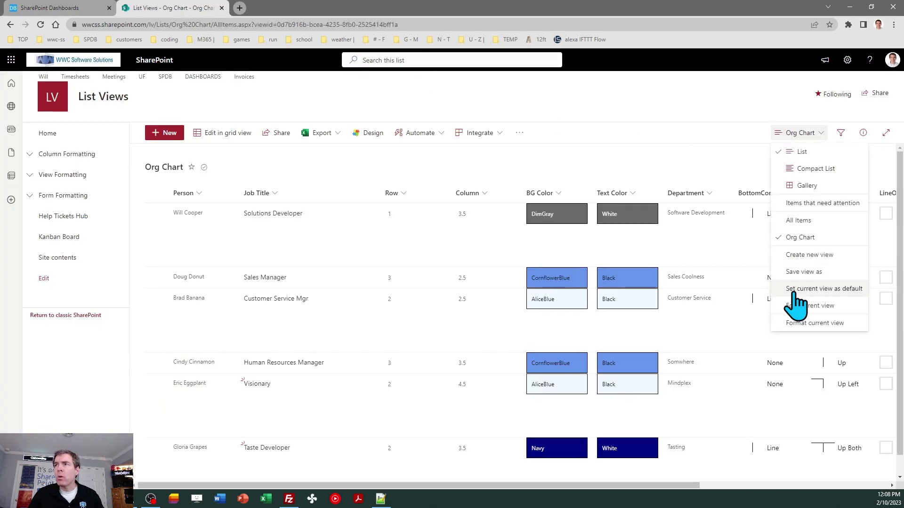
click(800, 324)
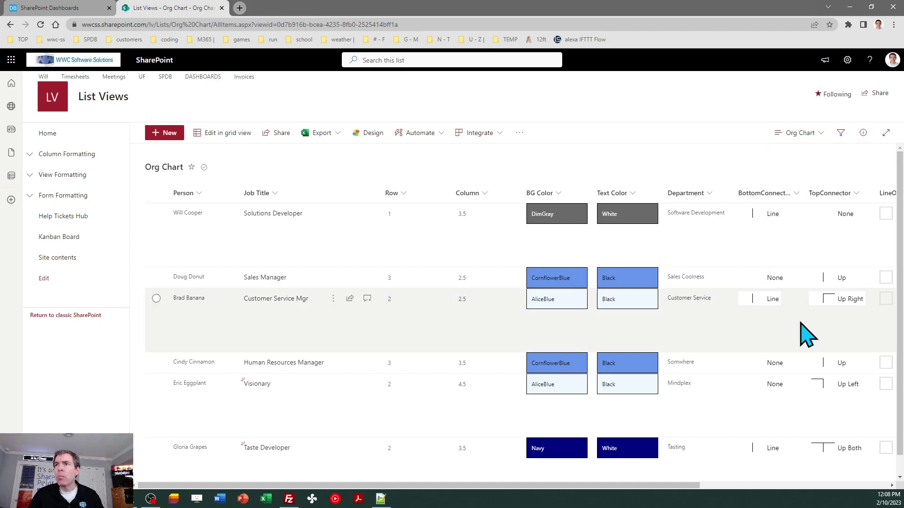
click(766, 454)
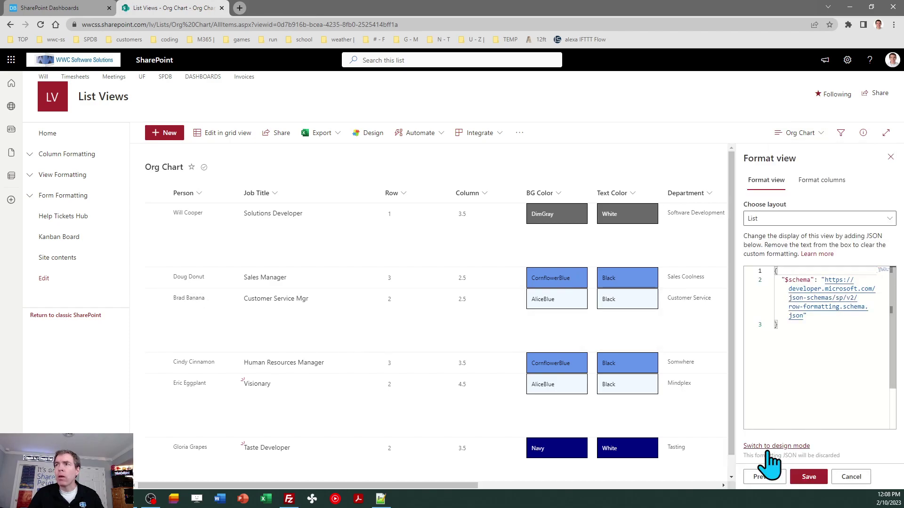
Replace the Org Chart view's entire formatting JSON with the copied template code and save it.
click(776, 375)
key(ctrl+a)
key(ctrl+v)
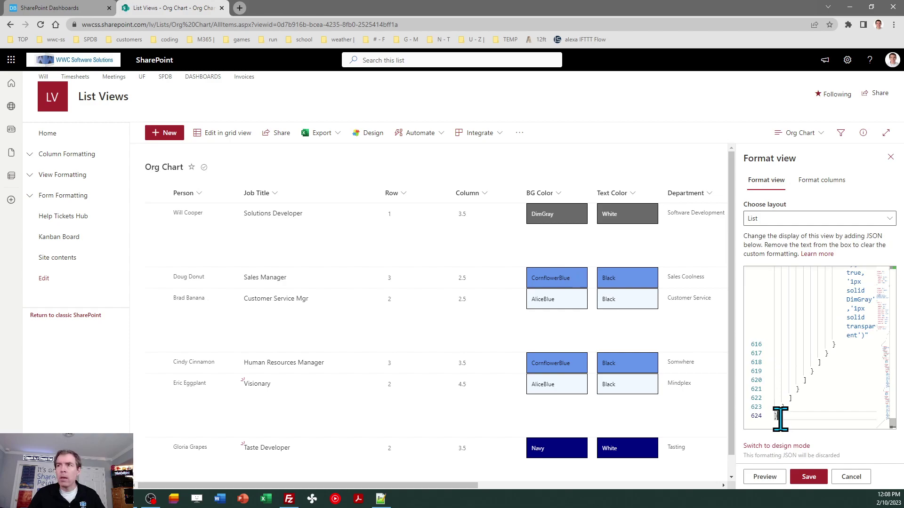
click(807, 476)
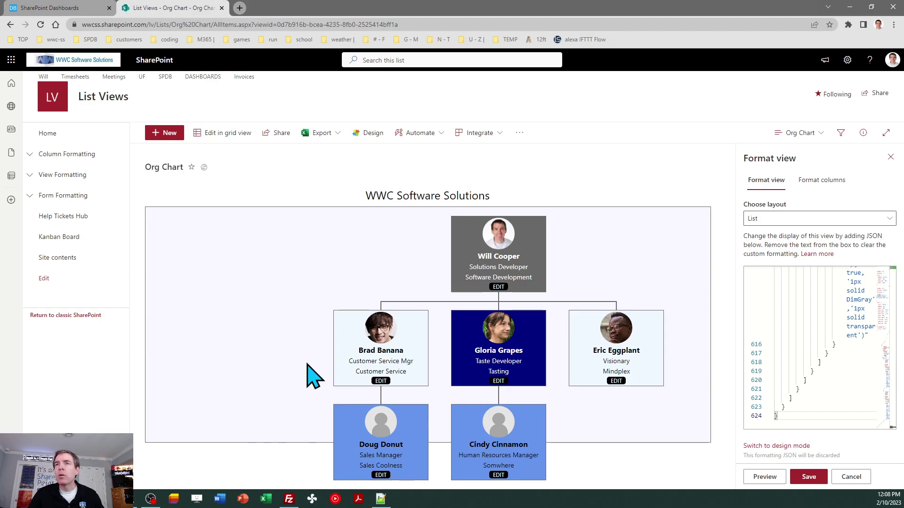
Switch to SharePoint Dashboards, set the org chart template's Canvas Height to 800 and copy the template code.
click(64, 8)
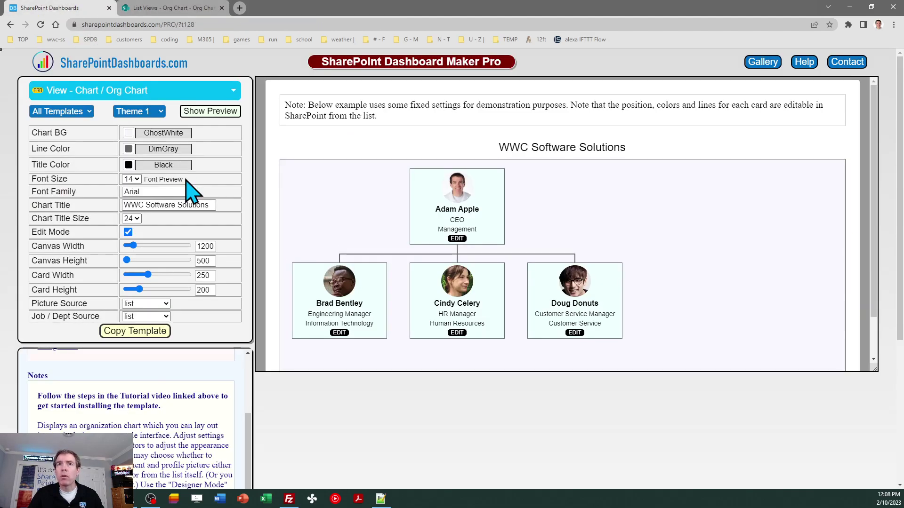
double_click(213, 260)
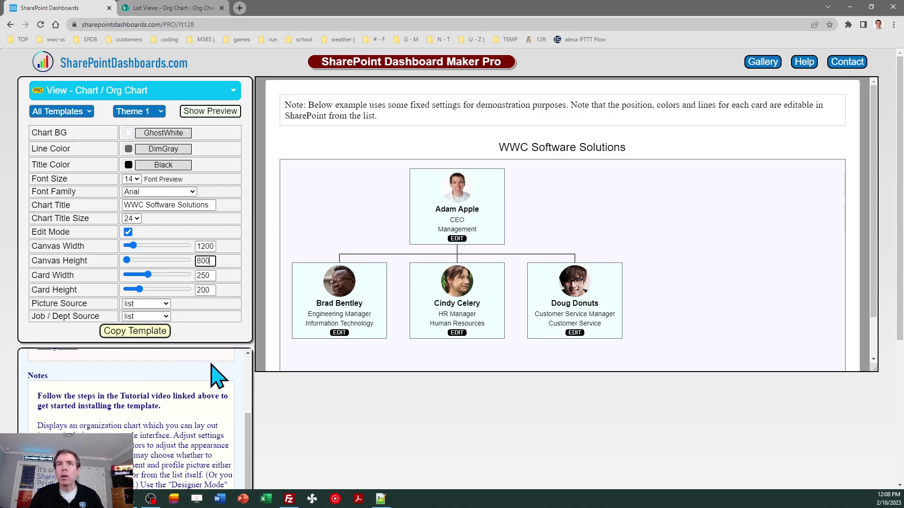
click(142, 332)
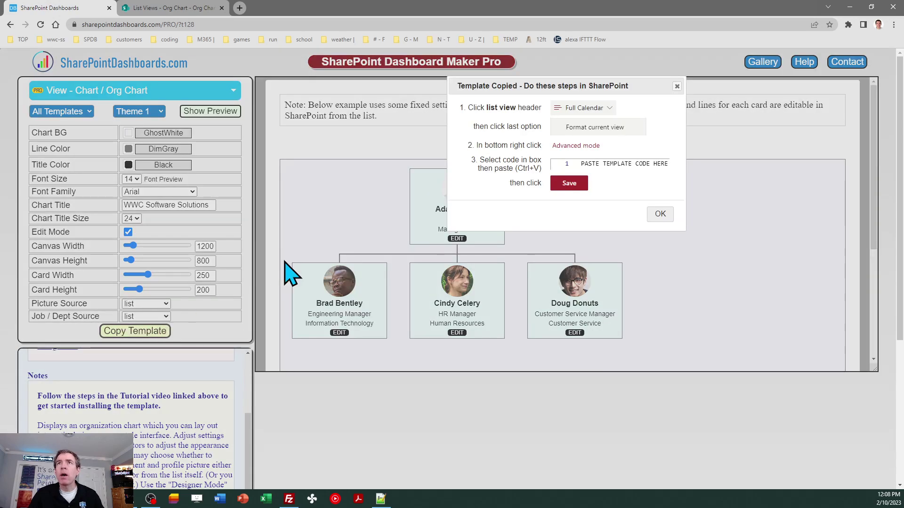
click(660, 215)
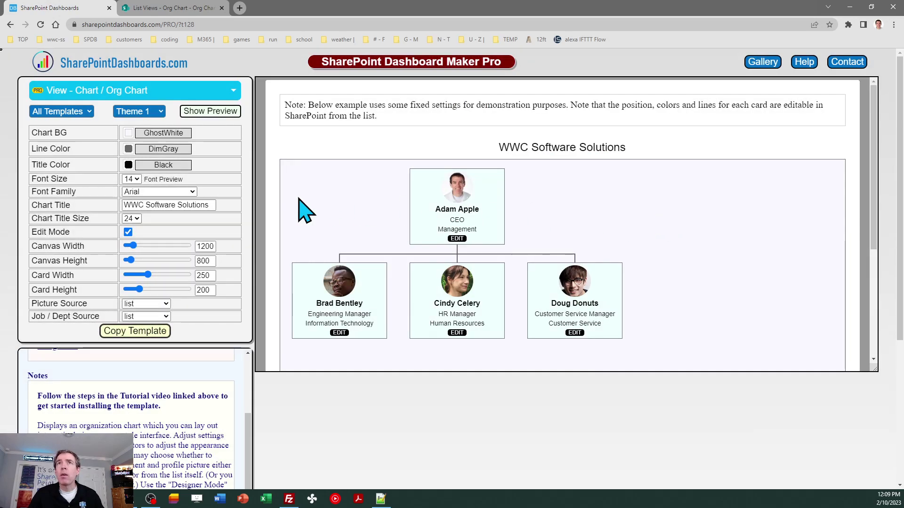
Replace the SharePoint Org Chart view's entire formatting JSON with the copied template code, save it and close the view formatting.
click(187, 8)
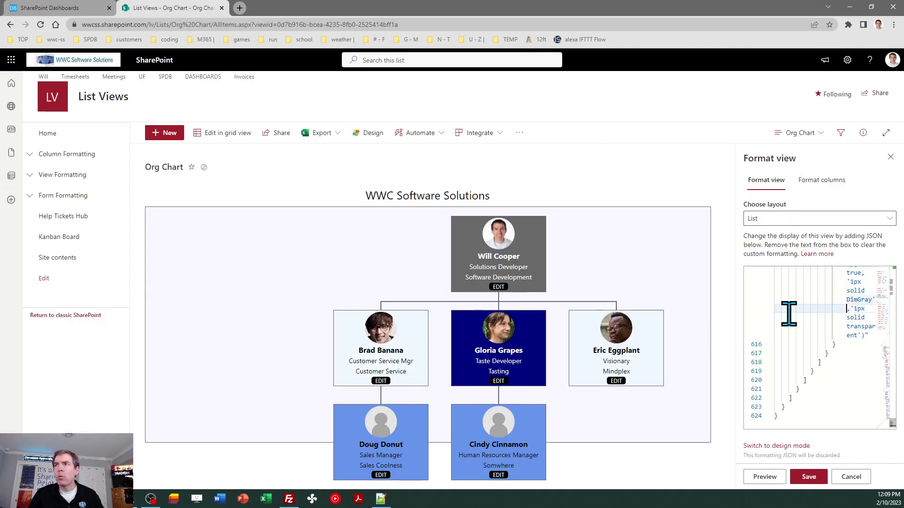
key(ctrl+a)
key(ctrl+v)
click(808, 476)
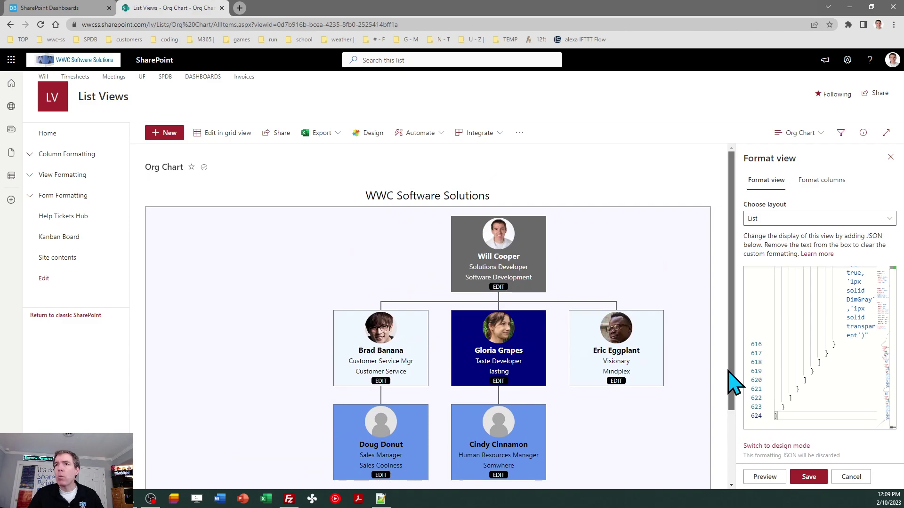
click(890, 157)
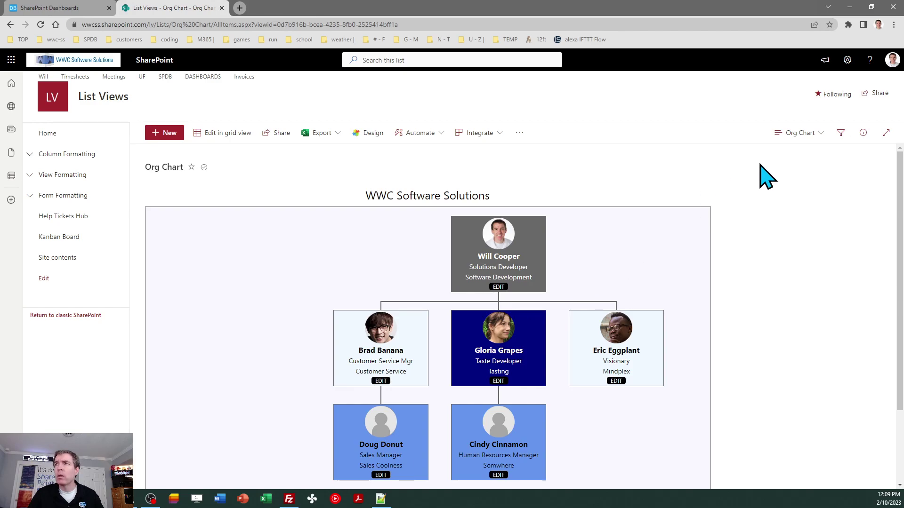
Save the current Org Chart view as a new public view named "Org Chart Edit".
click(800, 133)
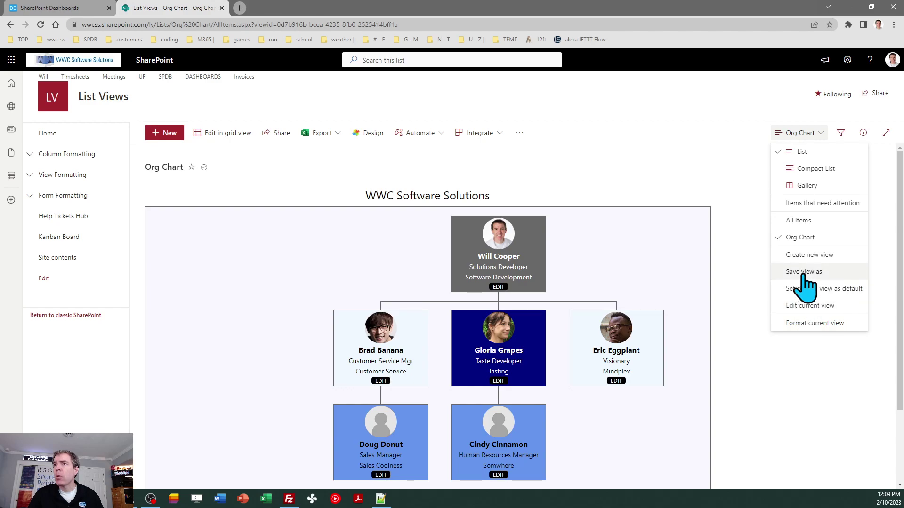
click(802, 273)
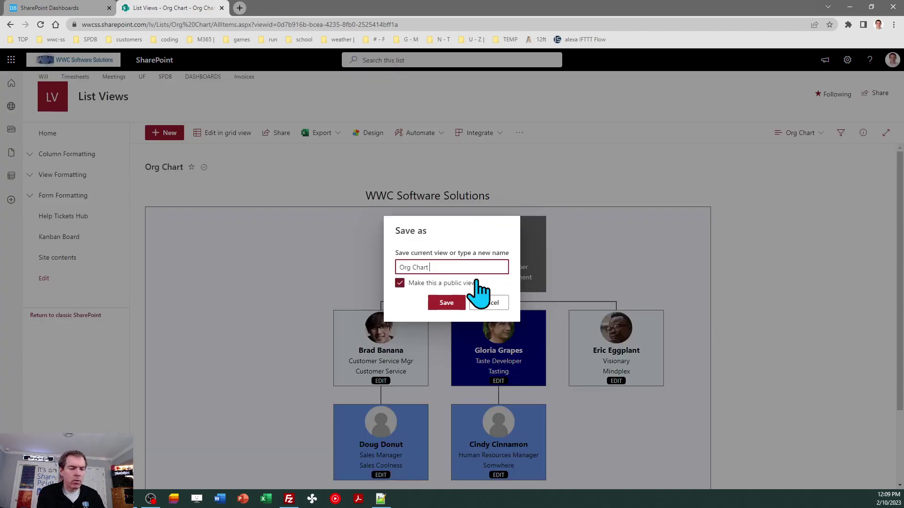
click(451, 304)
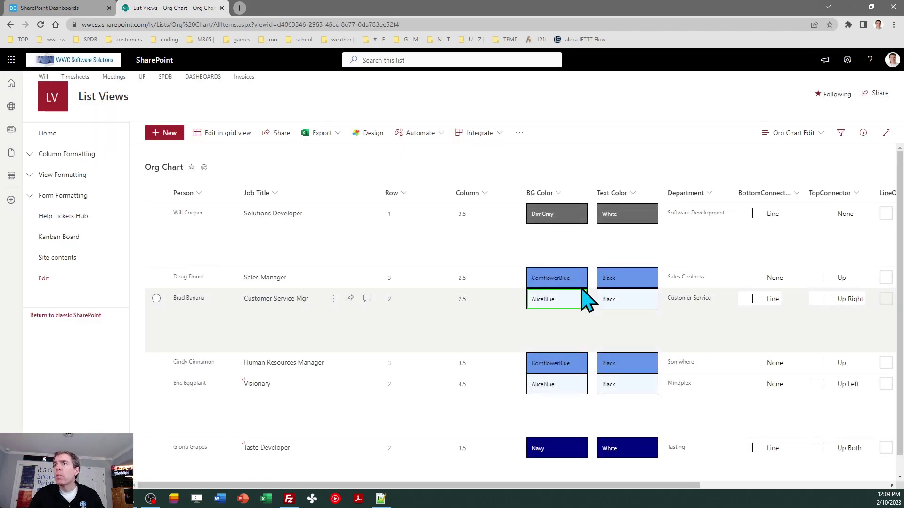
Open the view formatting of Org Chart Edit and copy the org chart template code again from SharePoint Dashboards.
click(784, 133)
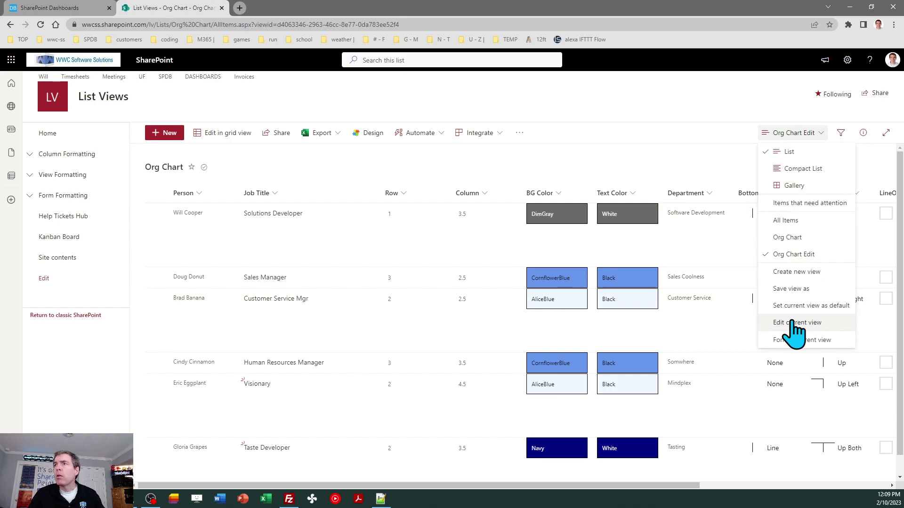
click(795, 340)
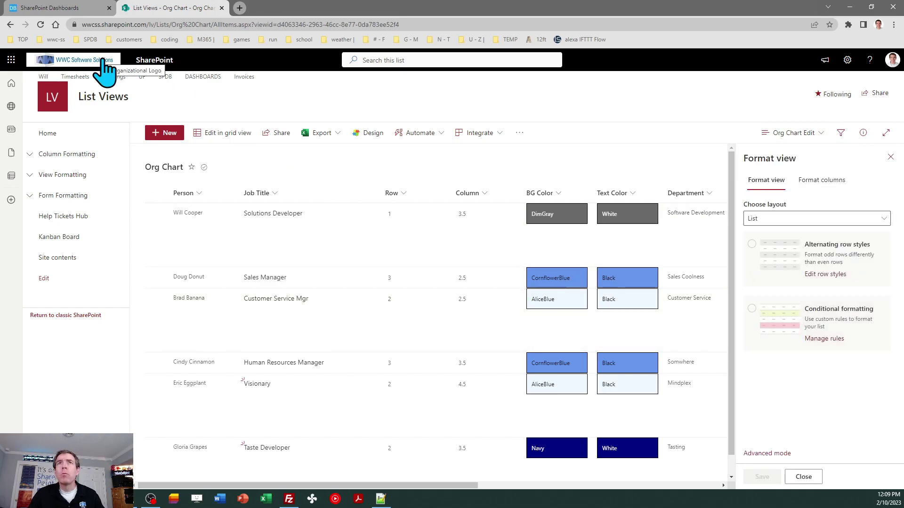
click(71, 7)
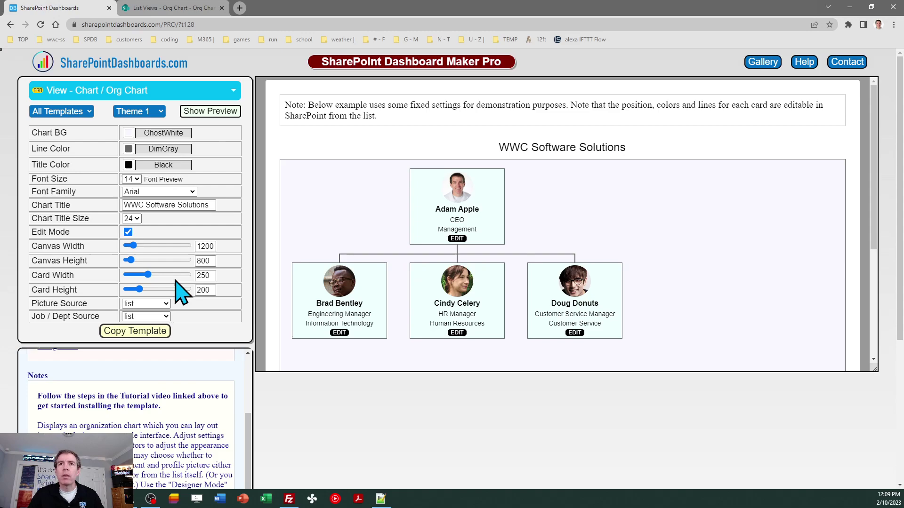
click(146, 329)
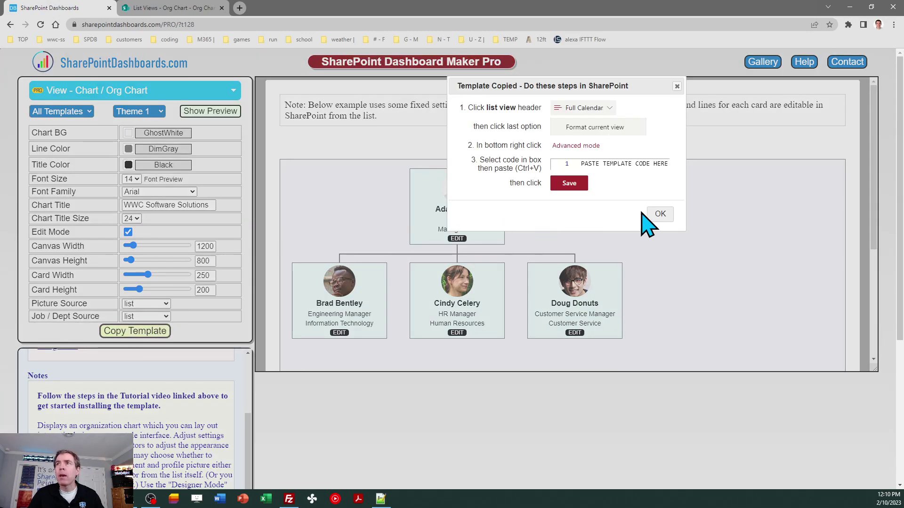
click(659, 213)
click(175, 8)
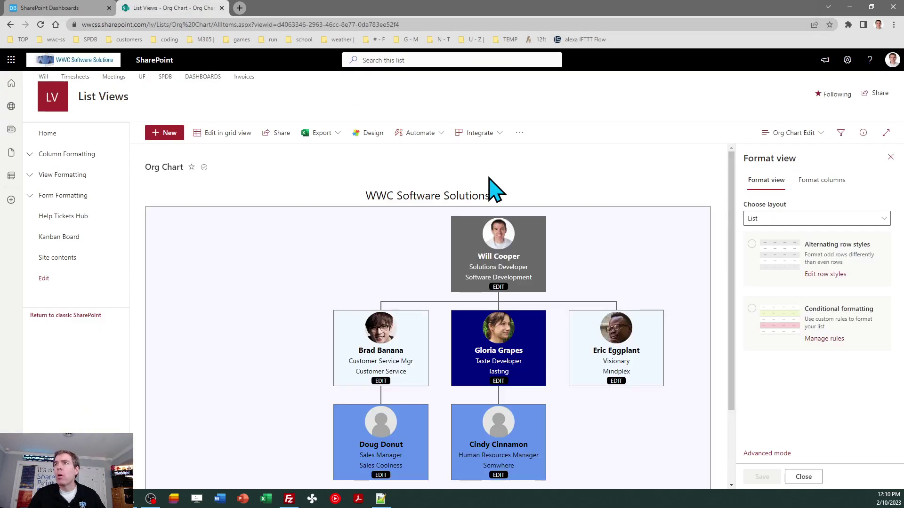
Replace the Org Chart Edit view's advanced-mode JSON with the copied template code, save it and close the view formatting.
click(772, 453)
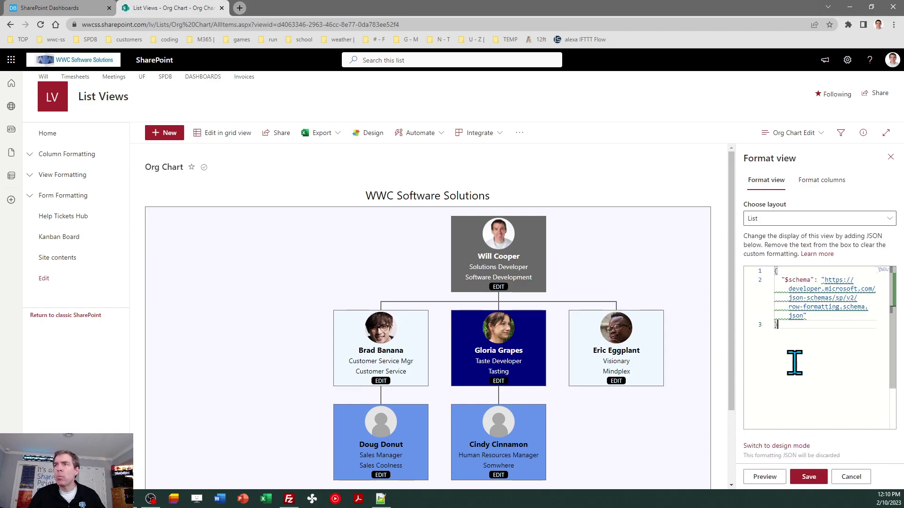
click(828, 412)
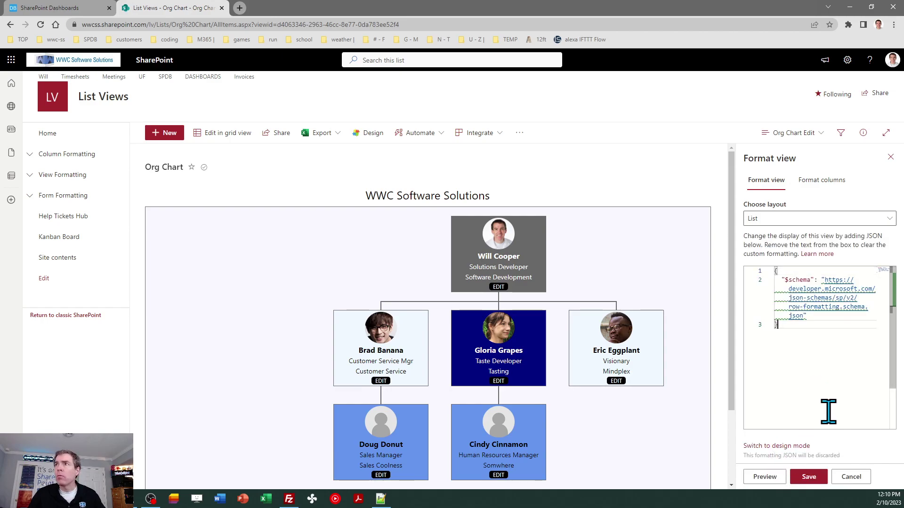
key(ctrl+a)
key(ctrl+v)
click(808, 477)
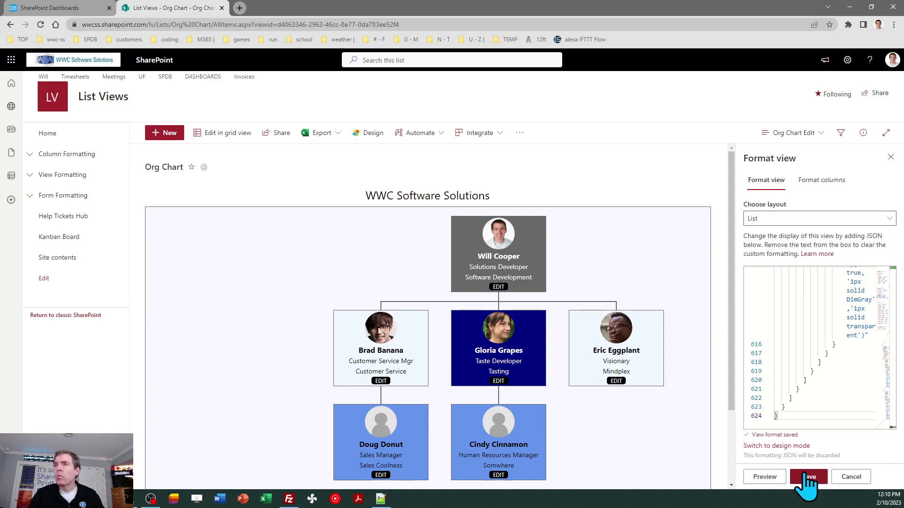
click(889, 157)
Display the Org Chart view, then turn off Edit Mode in the SharePoint Dashboards template and copy its code.
click(793, 132)
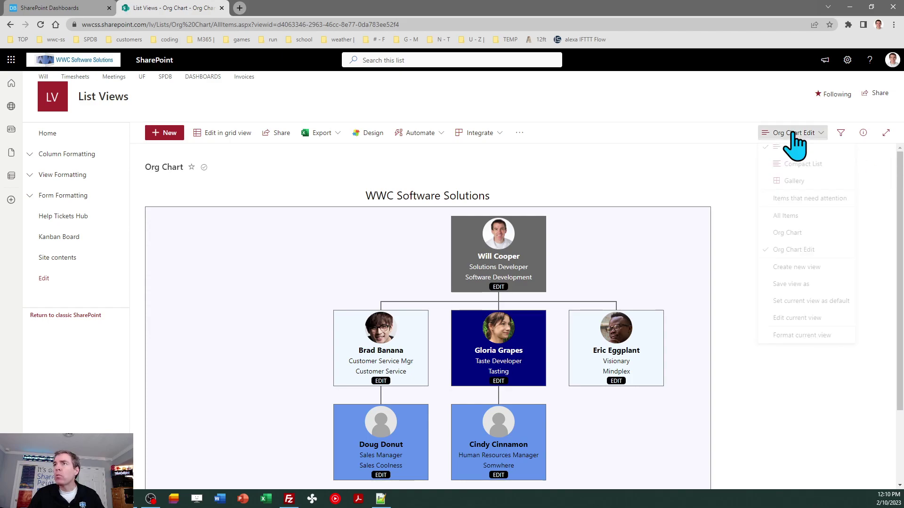
click(800, 238)
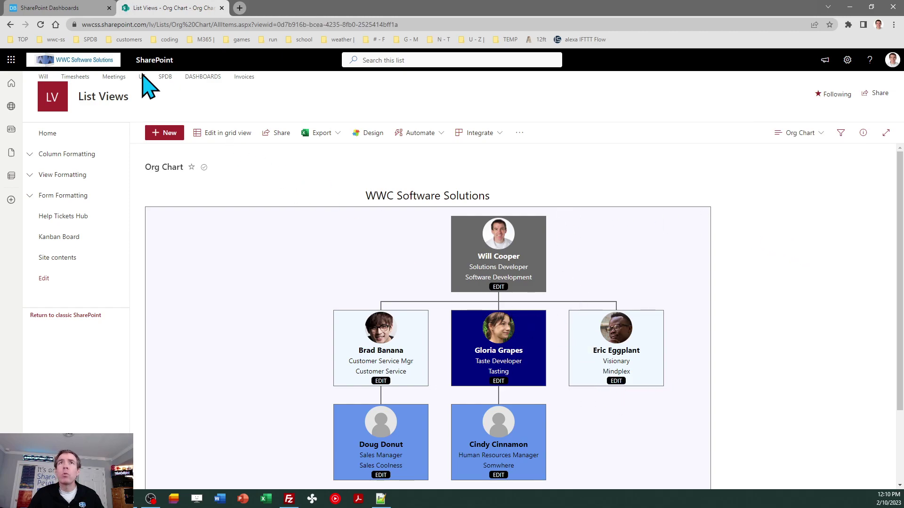
click(66, 8)
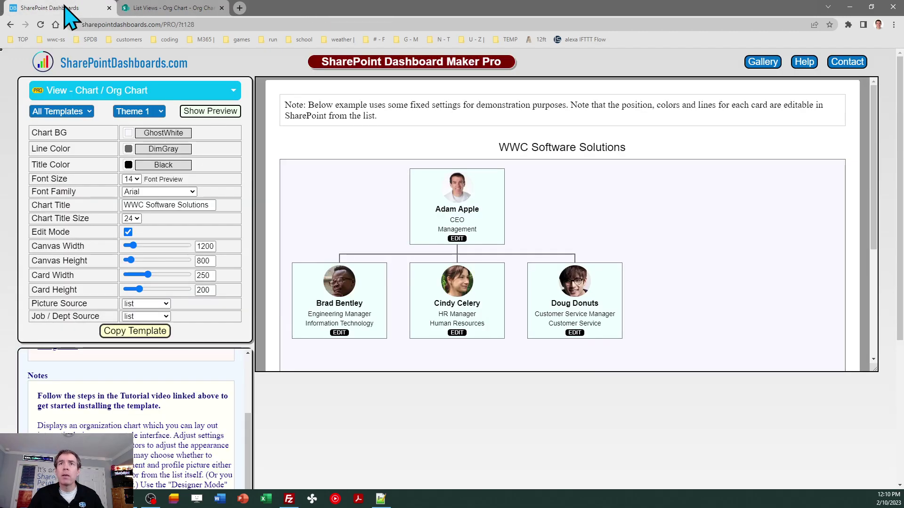
click(127, 231)
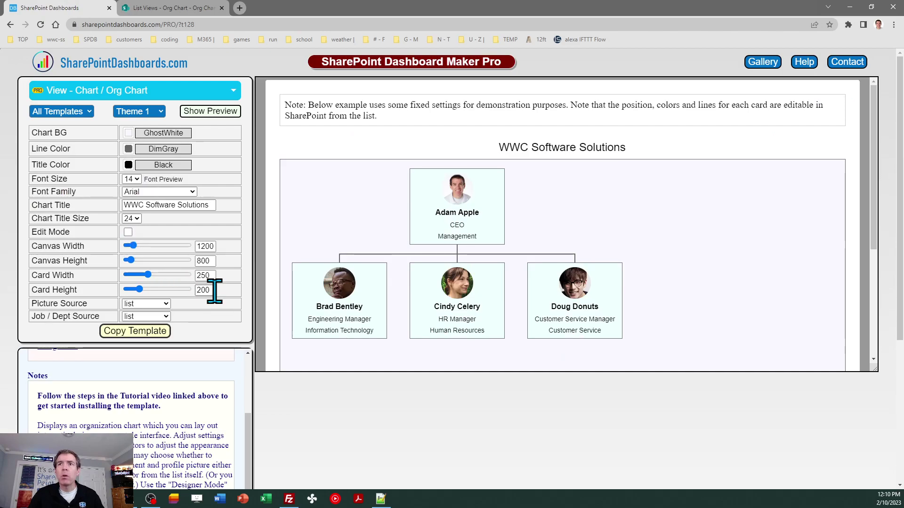
click(136, 332)
click(653, 214)
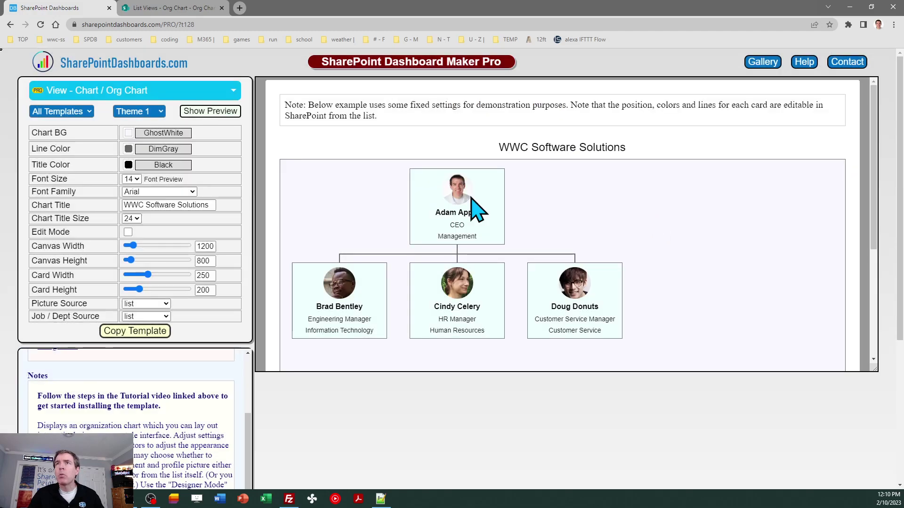
Replace the Org Chart view's formatting JSON with the template code that has Edit Mode off, and save it.
click(173, 8)
click(800, 133)
click(809, 339)
click(835, 389)
key(ctrl+a)
key(ctrl+v)
click(808, 477)
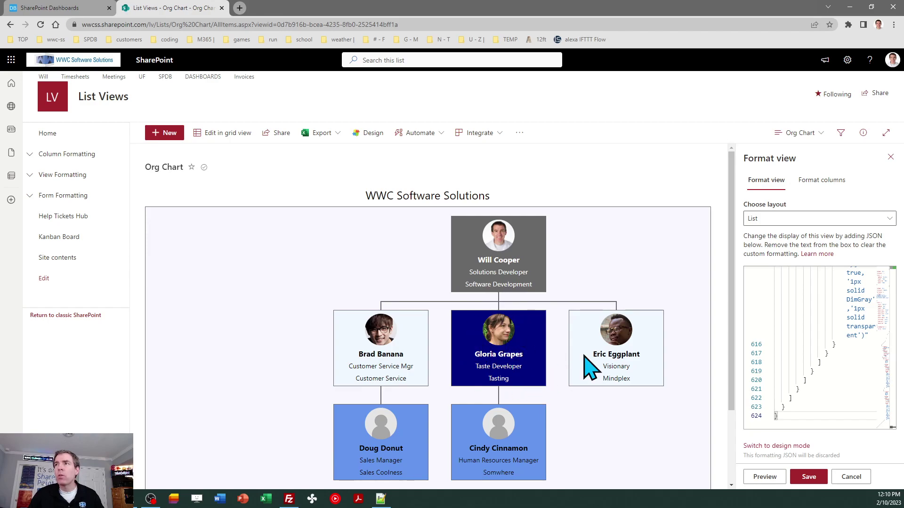
click(890, 157)
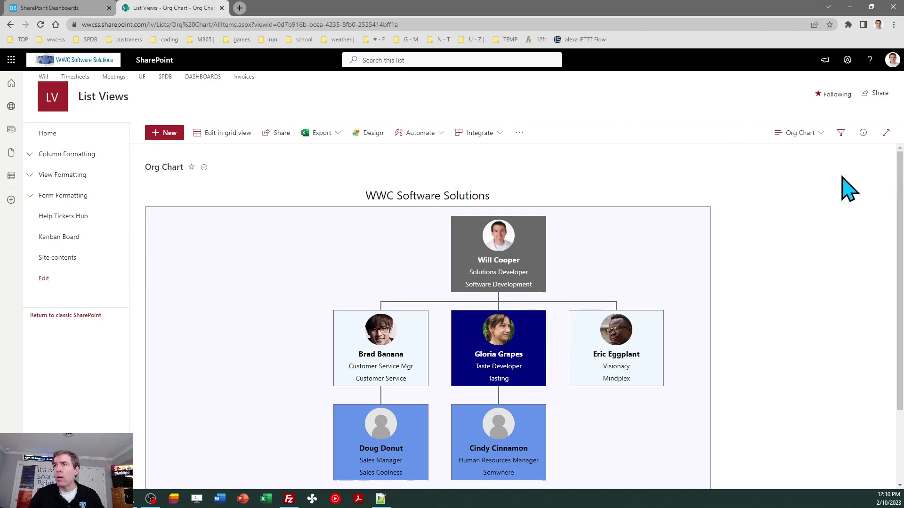
Switch to the Org Chart Edit view, start a new list item and pick the new employee as its Person.
click(799, 133)
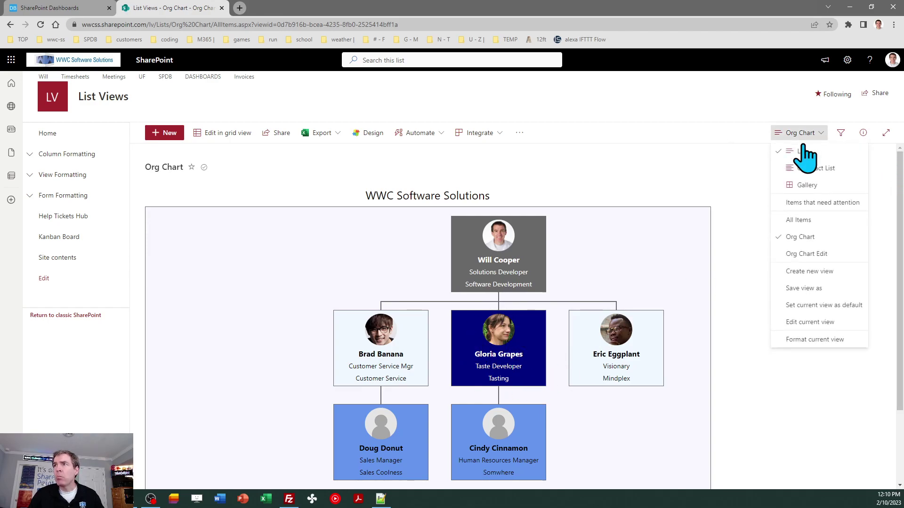
click(808, 255)
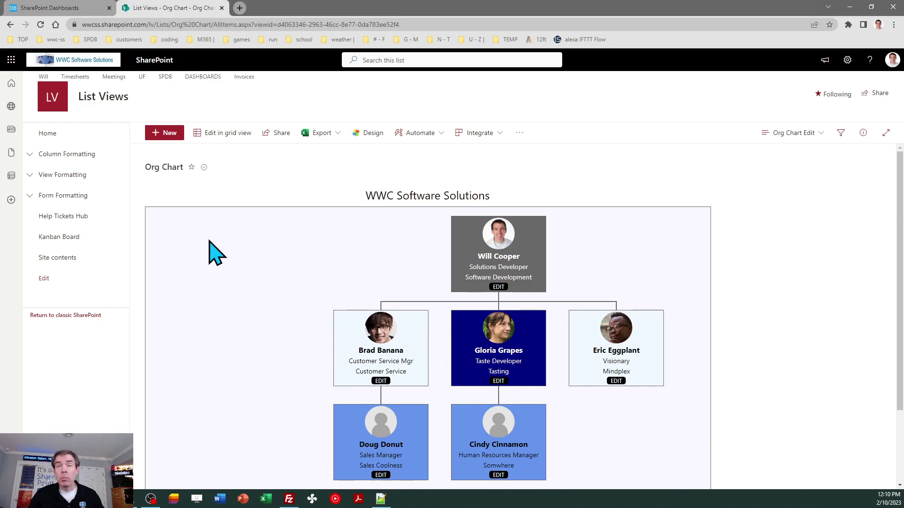
click(172, 131)
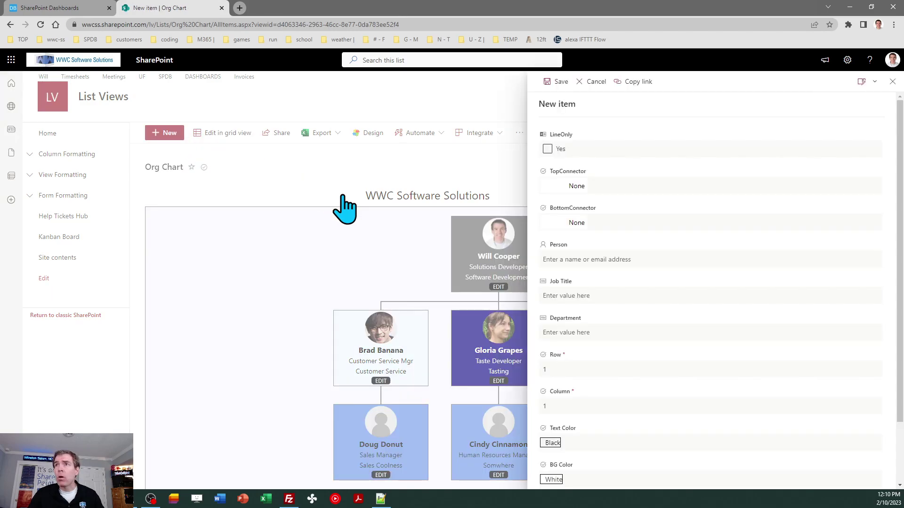
click(607, 260)
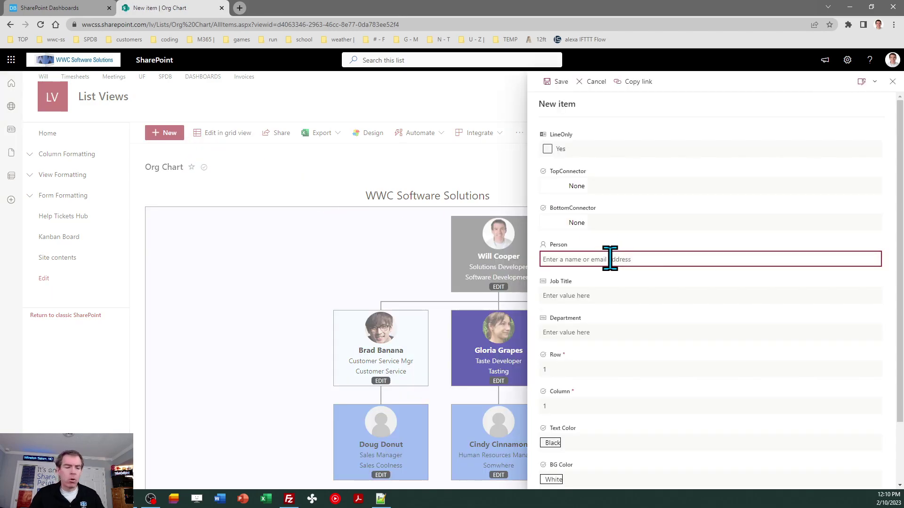
text(Adam)
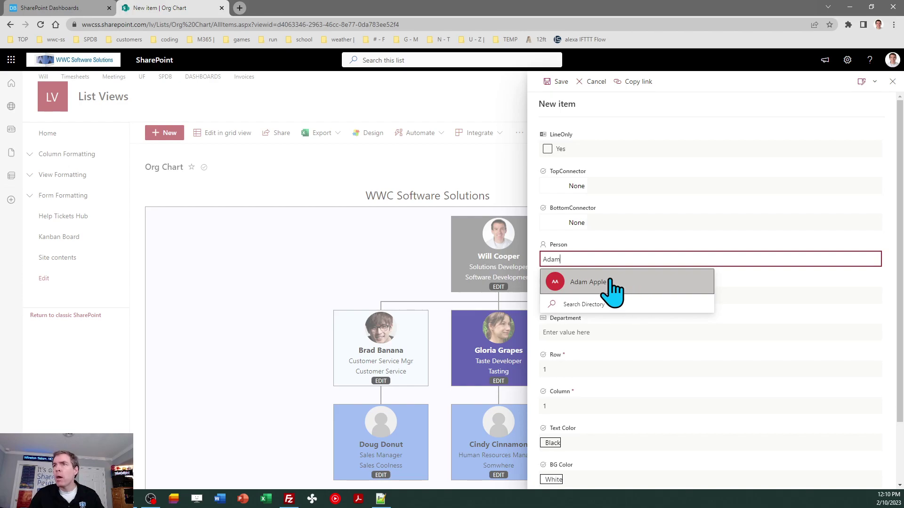
click(608, 283)
Set the new item's Job Title to "Accounting Manager" and its Department to "Accounting".
click(606, 296)
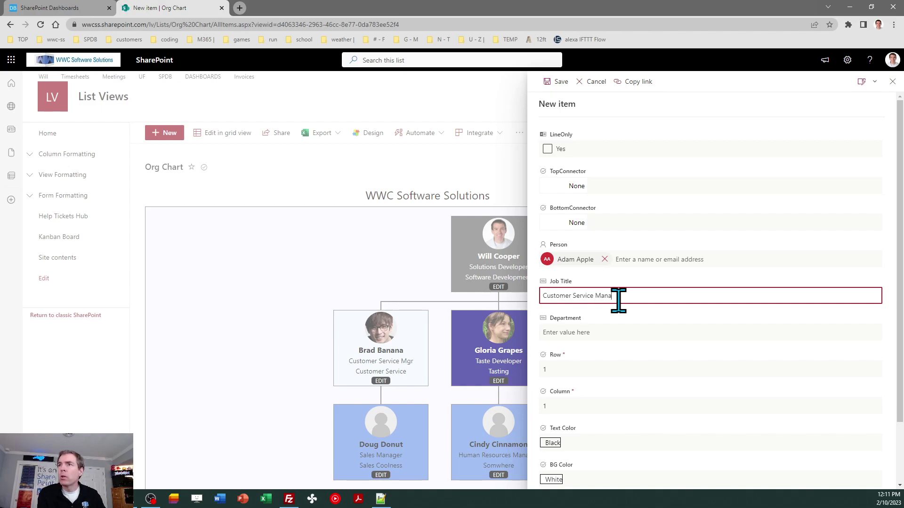
key(Tab)
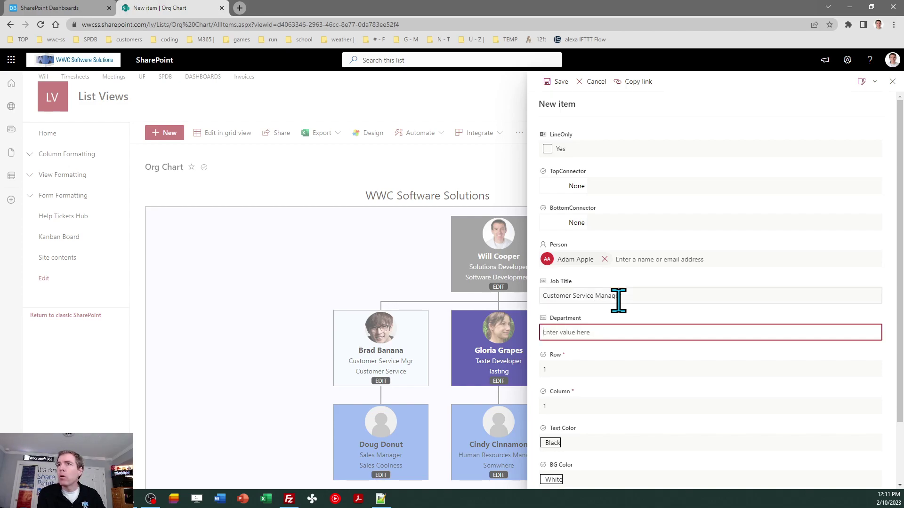
key(shift+Tab)
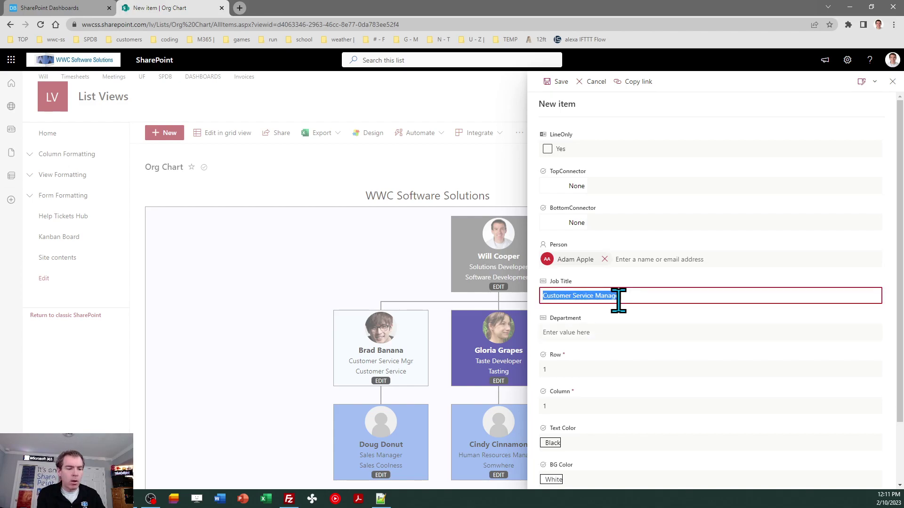
text(Accounting Mana)
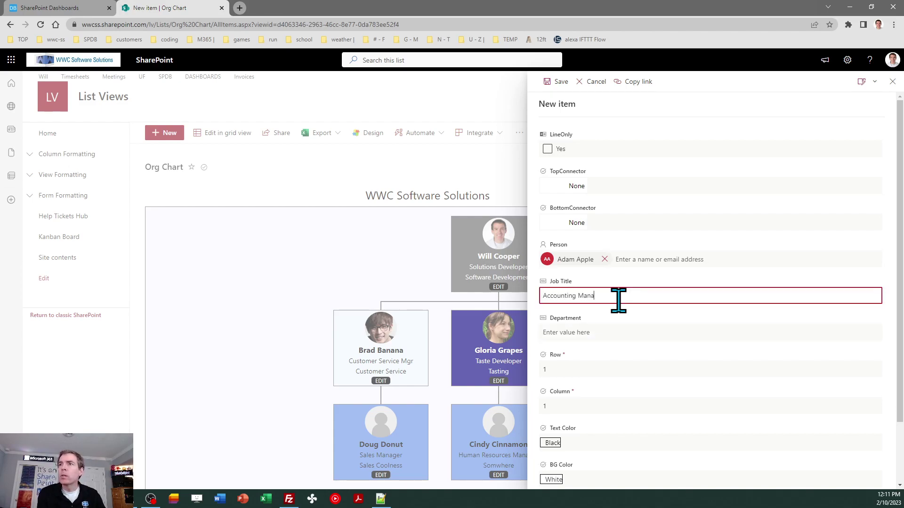
text(ger)
key(Tab)
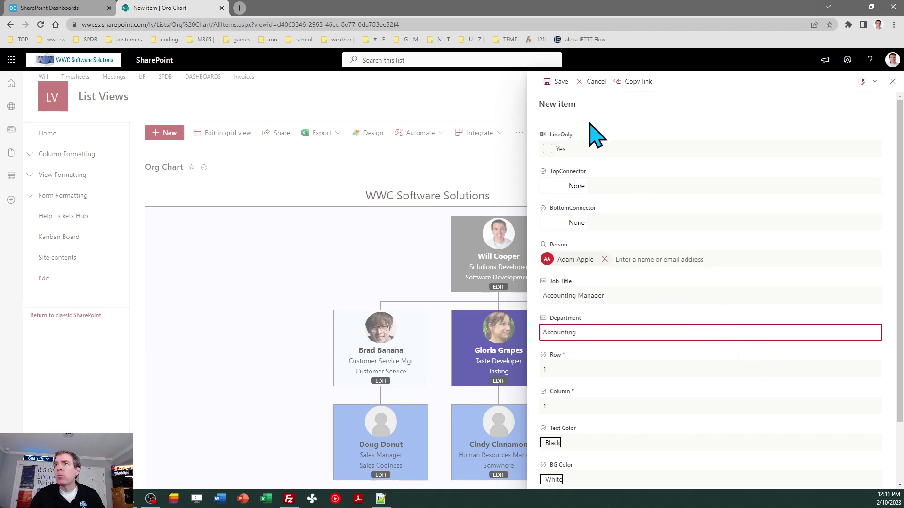
Save the new item and set the Accounting Manager card's Row to 3 in the chart.
click(556, 82)
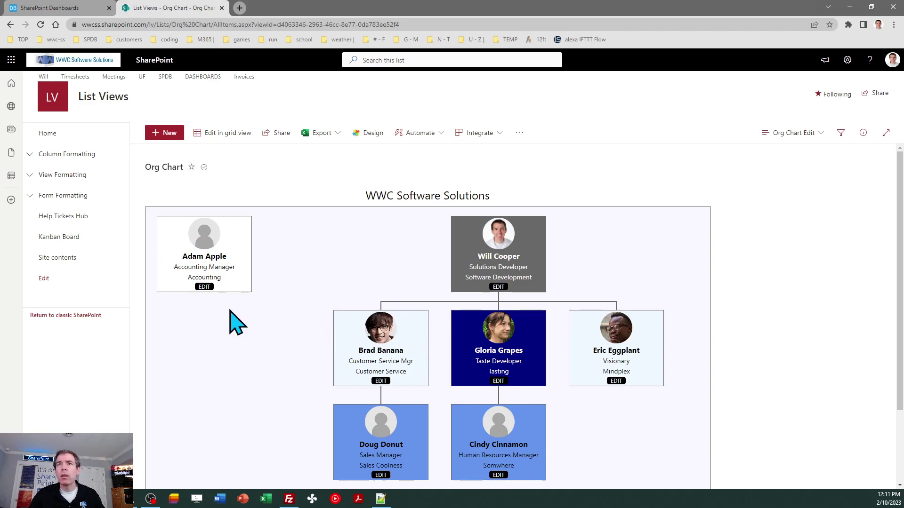
click(204, 287)
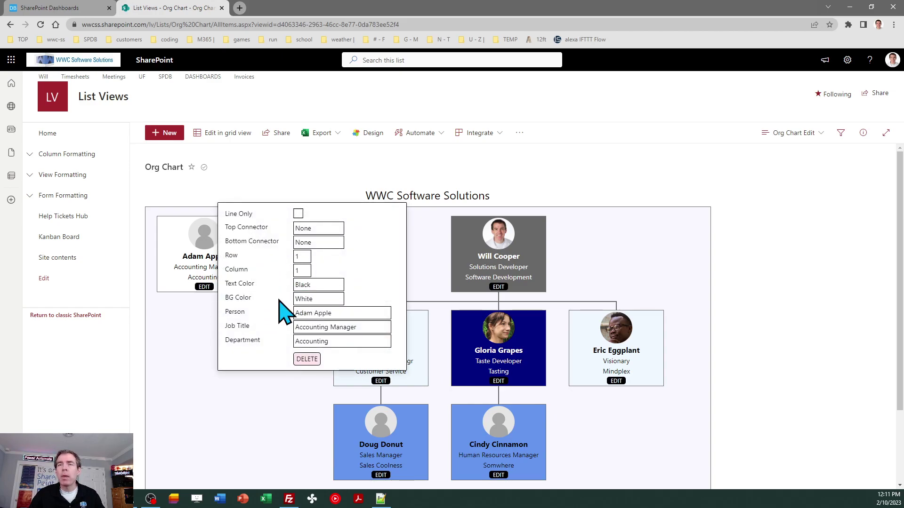
click(302, 272)
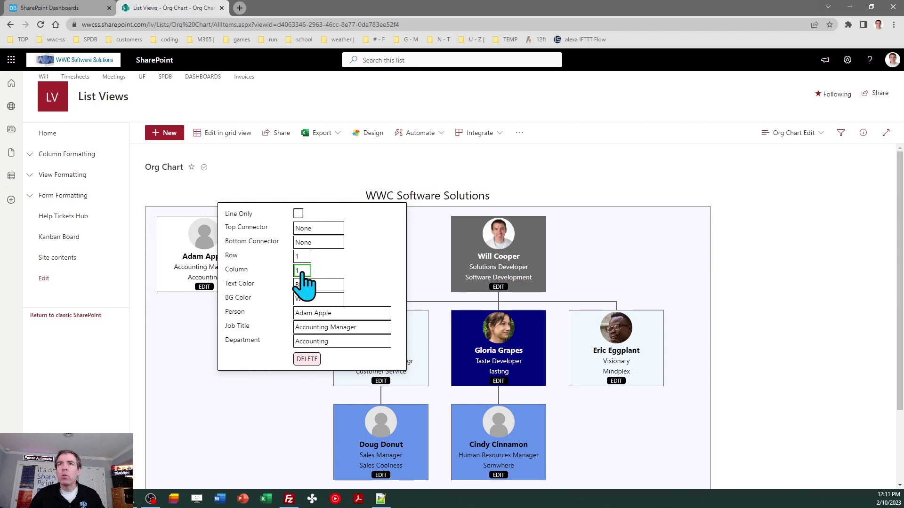
click(303, 272)
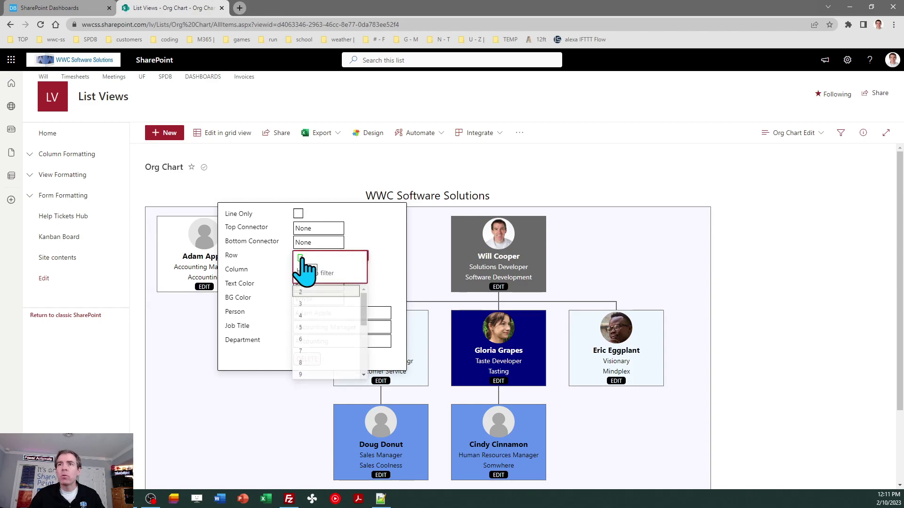
click(308, 305)
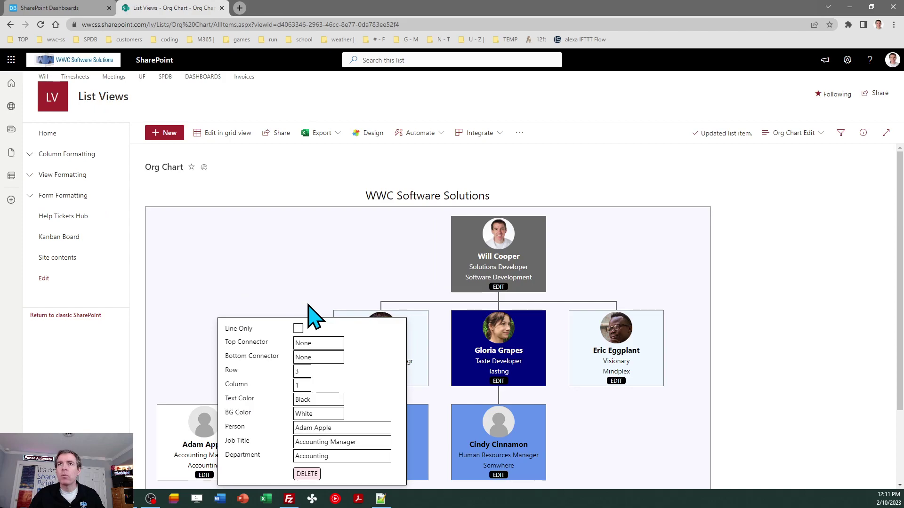
click(198, 363)
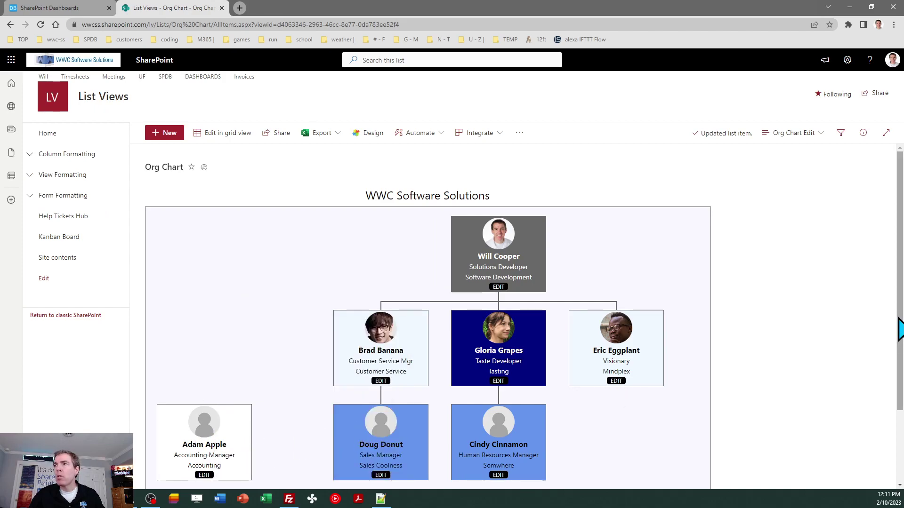
Move the Accounting Manager card to Column 4.5, directly beneath the Visionary card.
scroll(900, 325, down, 2)
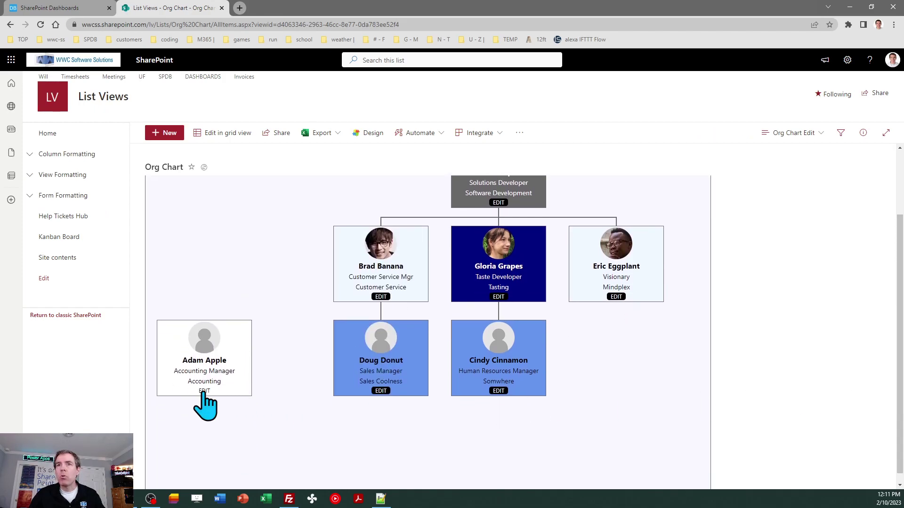
click(204, 391)
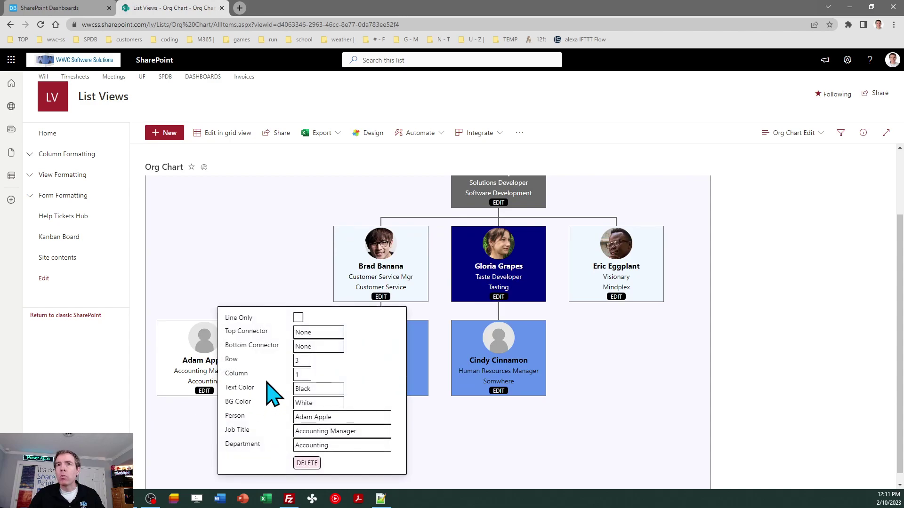
click(298, 372)
click(319, 361)
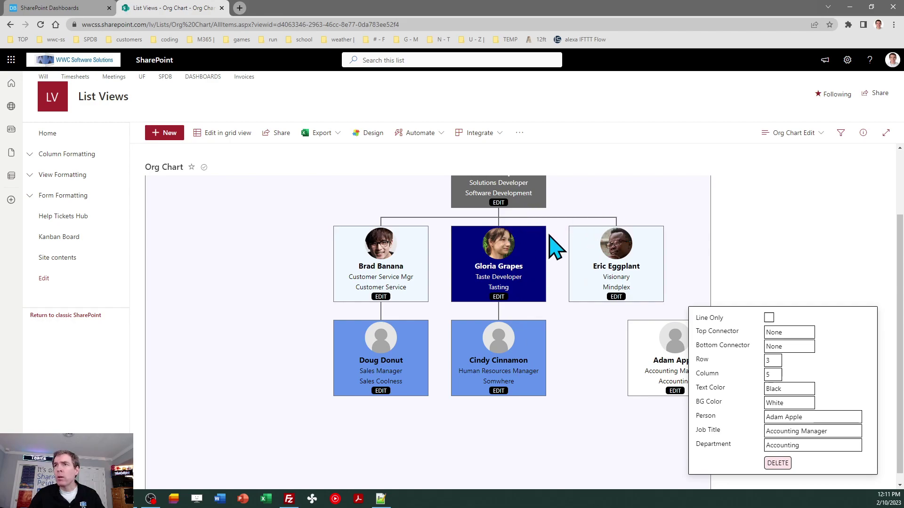
click(776, 378)
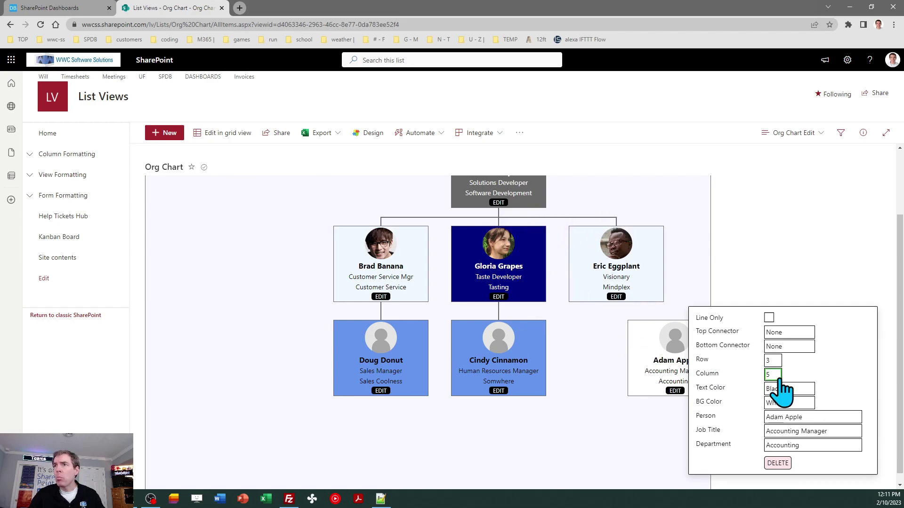
click(781, 378)
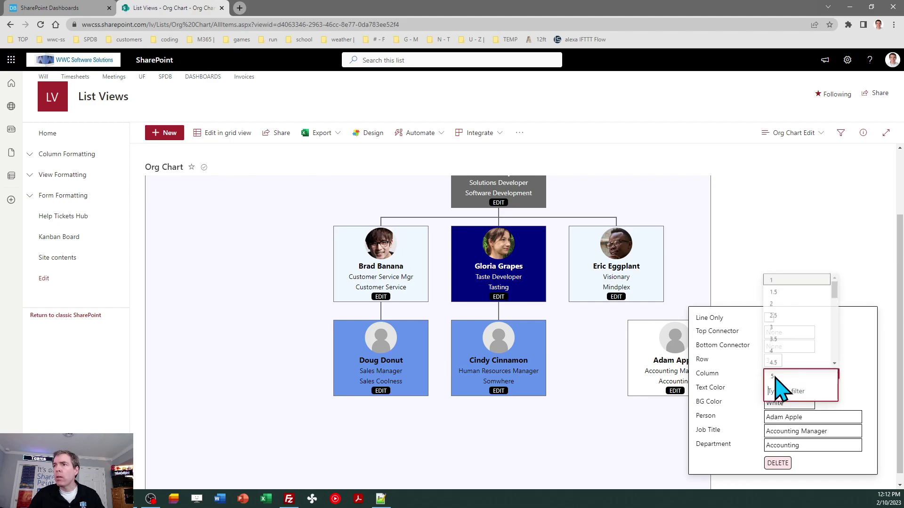
click(782, 362)
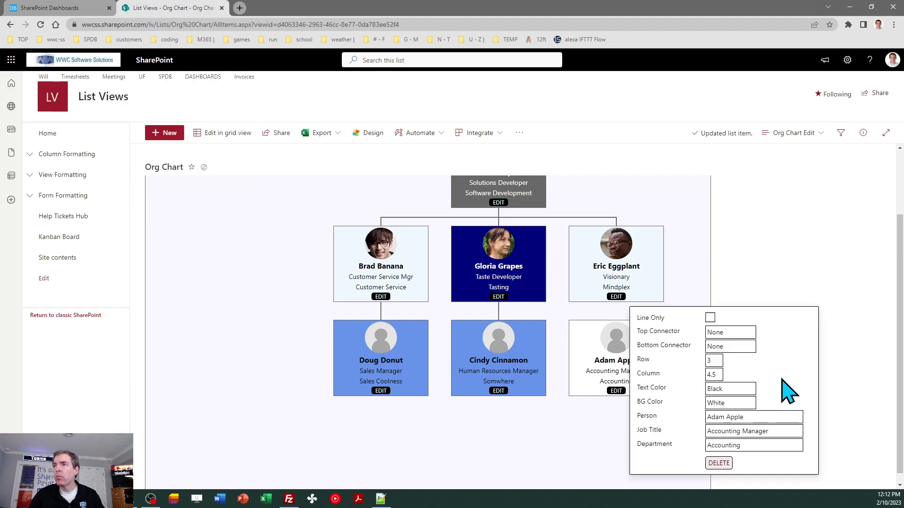
click(808, 275)
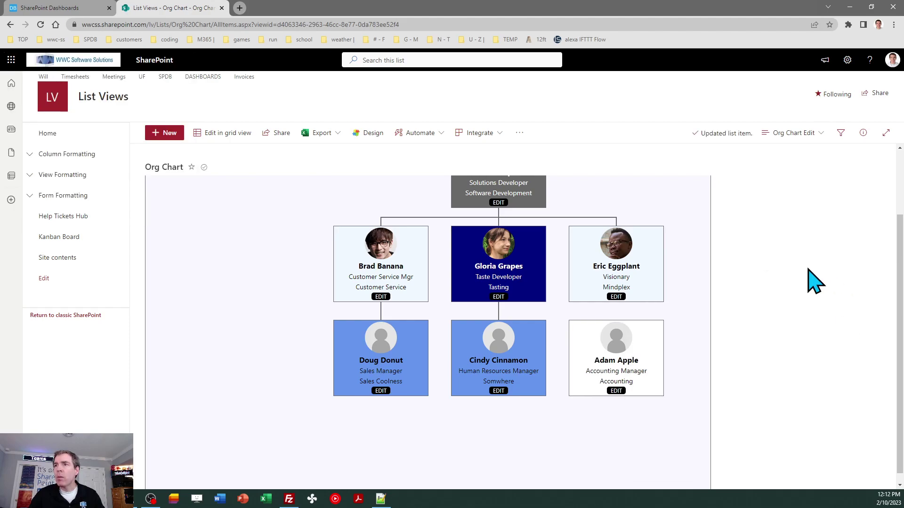
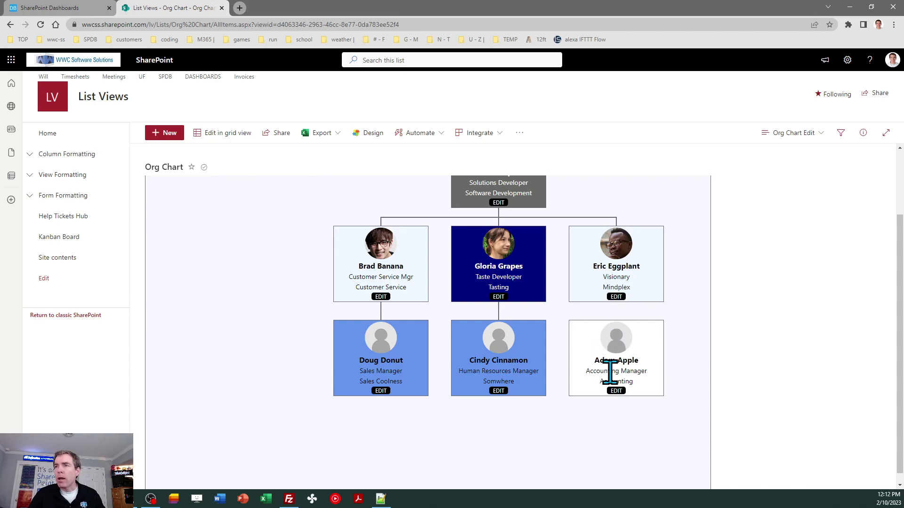
Set the Accounting Manager card's Top Connector to Up.
click(616, 391)
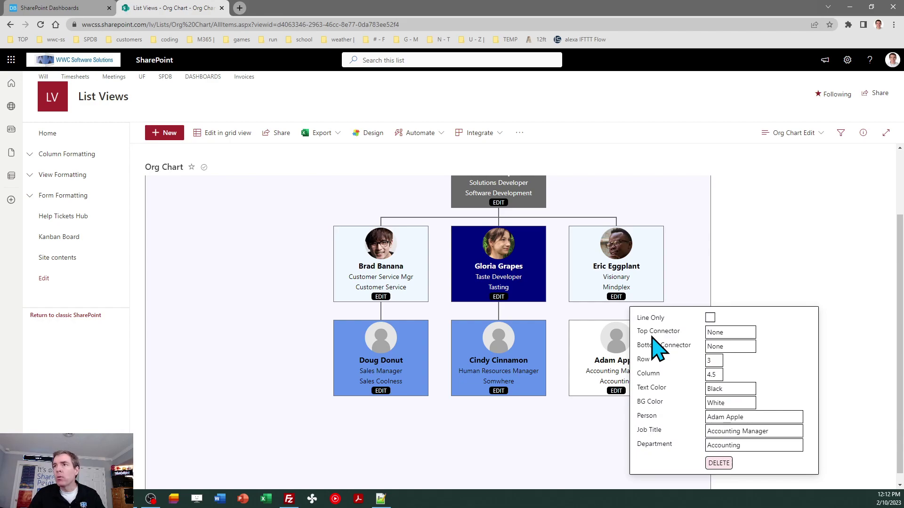
click(718, 333)
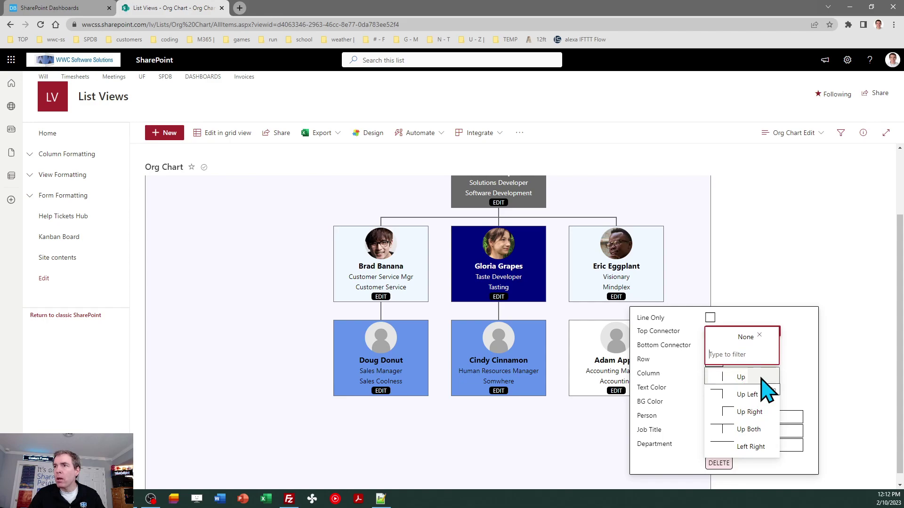
click(734, 378)
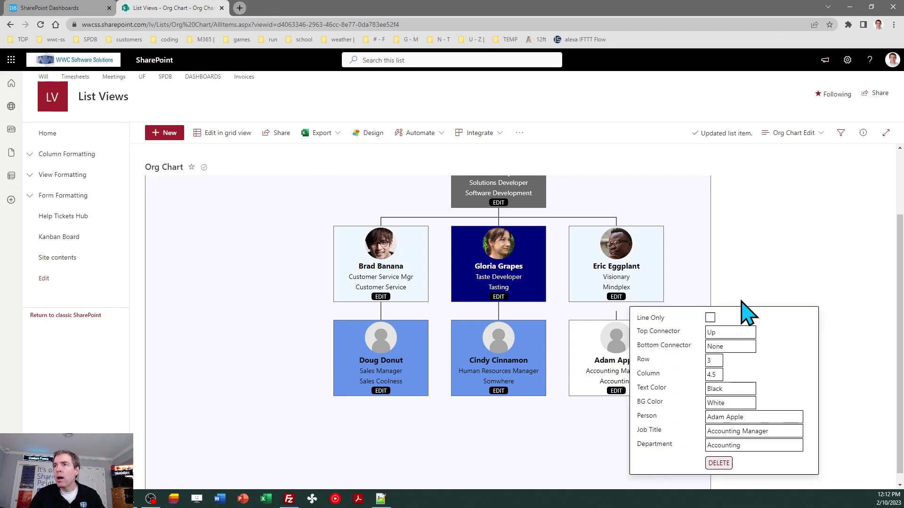
click(760, 273)
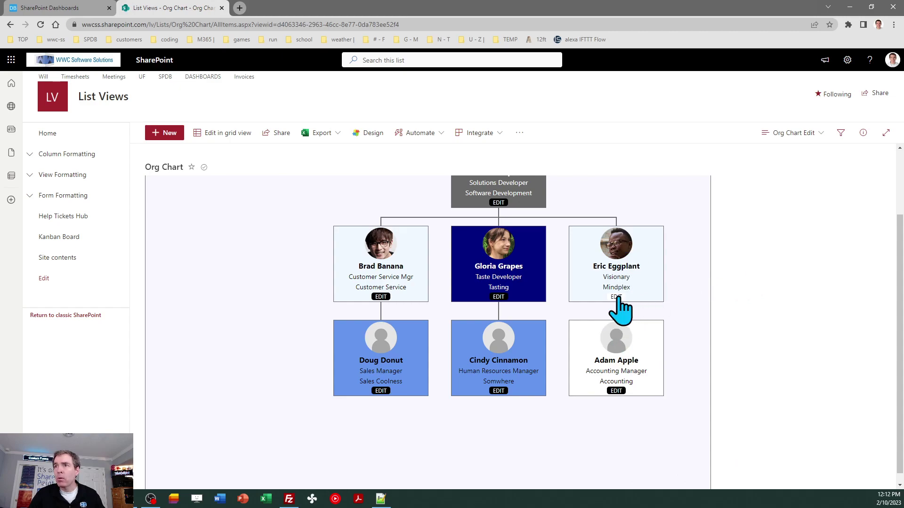
Set the Visionary card's Bottom Connector to Line so it links to the Accounting Manager card below.
click(616, 297)
click(722, 252)
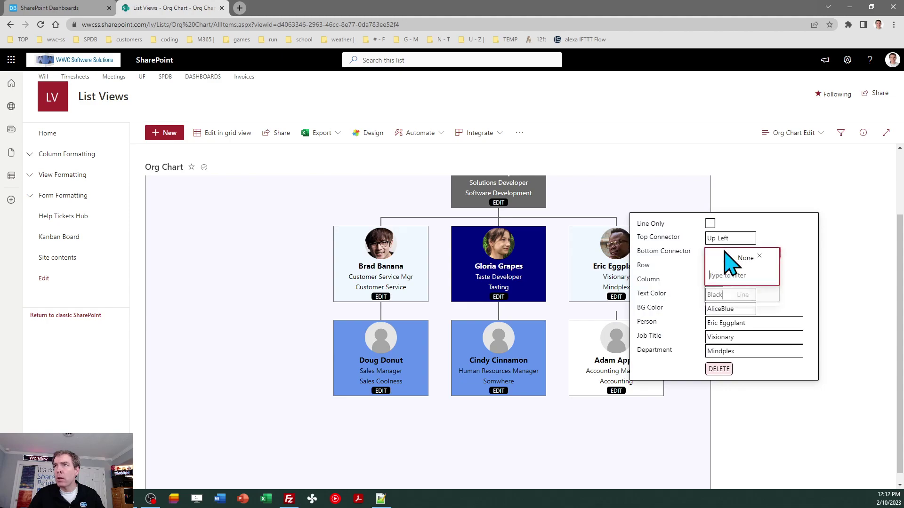
click(737, 299)
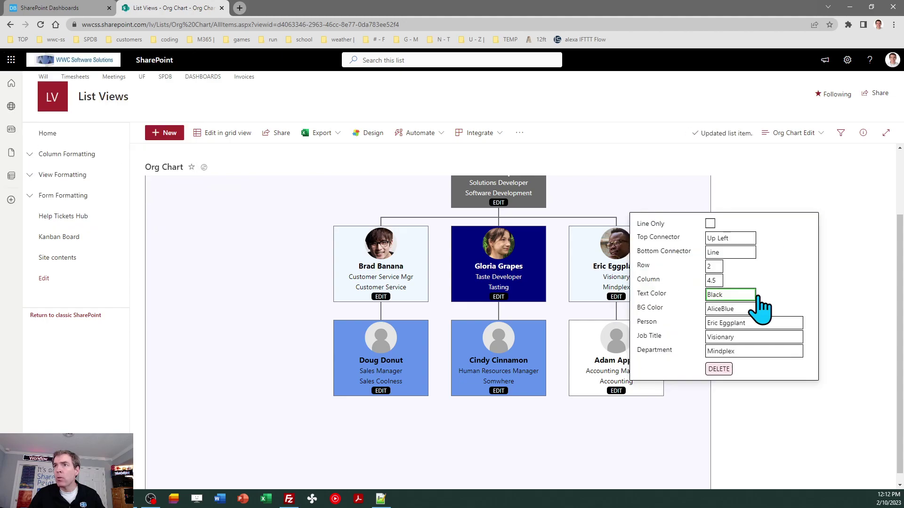
click(854, 285)
Start another new list item and pick the second new employee as its Person.
drag(900, 343, 898, 287)
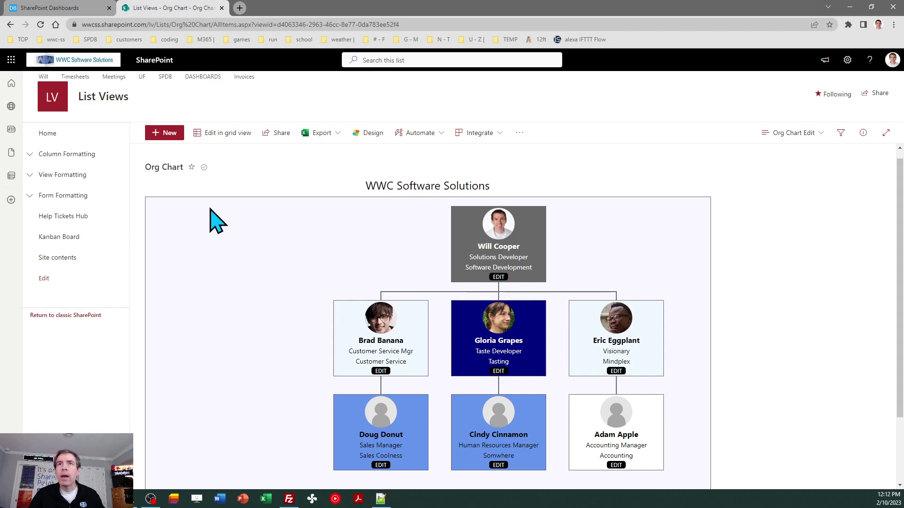
click(171, 134)
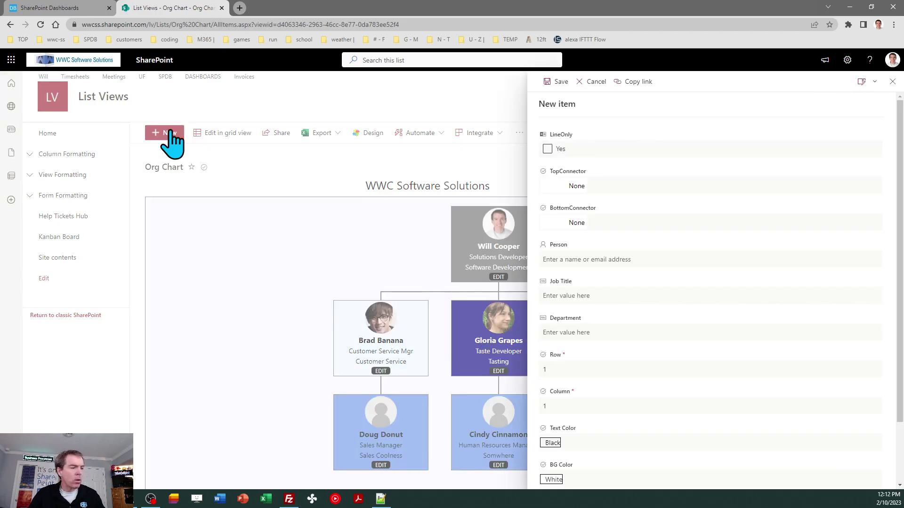
click(603, 259)
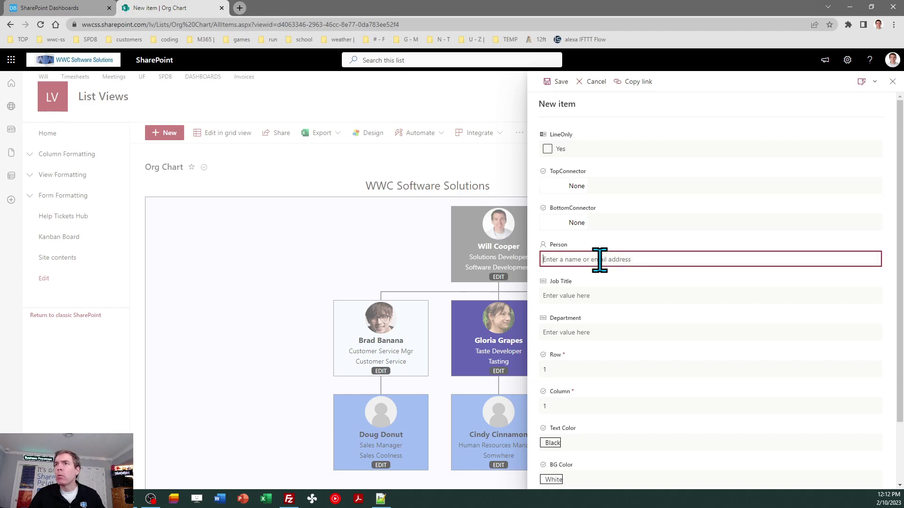
text(fle)
key(BackSpace)
key(BackSpace)
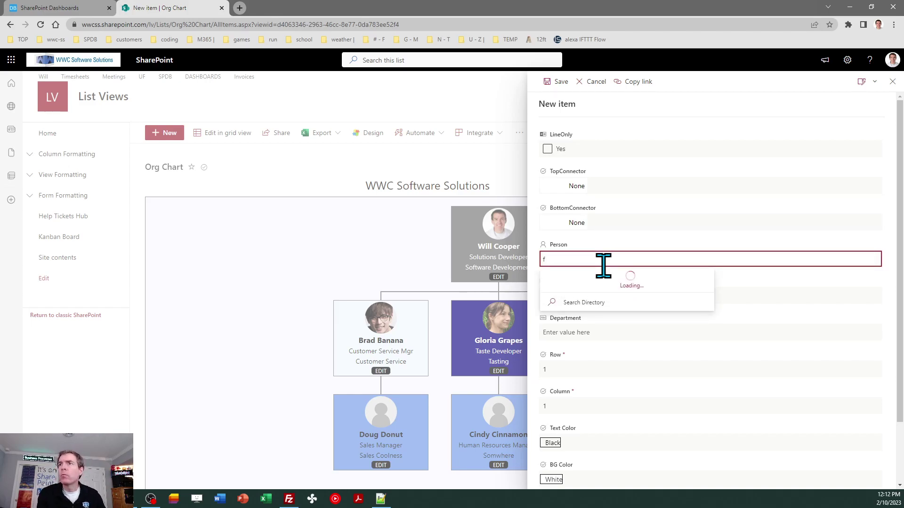
text(el)
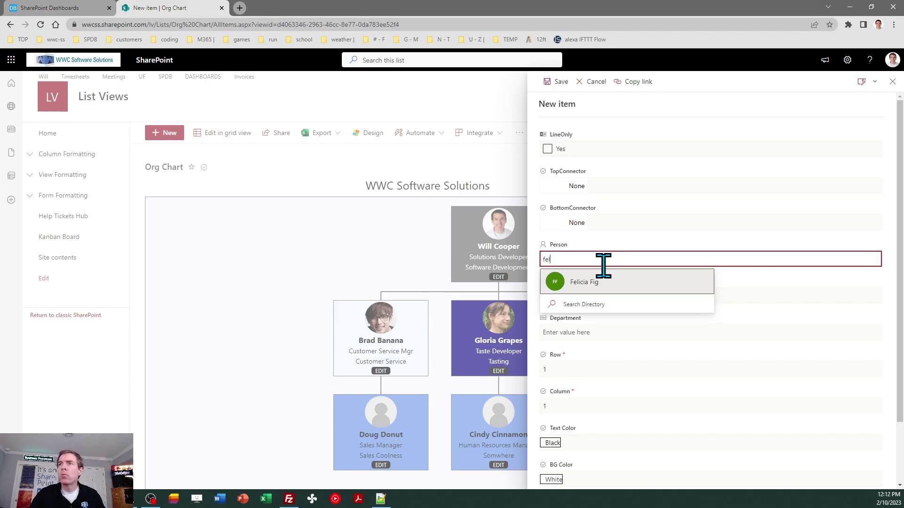
click(607, 282)
Set the item's Job Title to "HR Support" and its Department to "Human Resources", and save it.
click(603, 296)
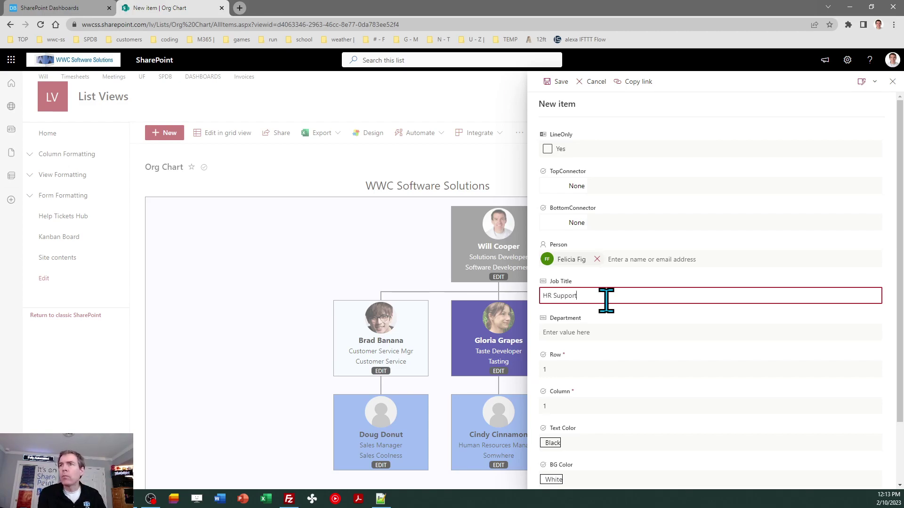
text(HR Support)
key(Tab)
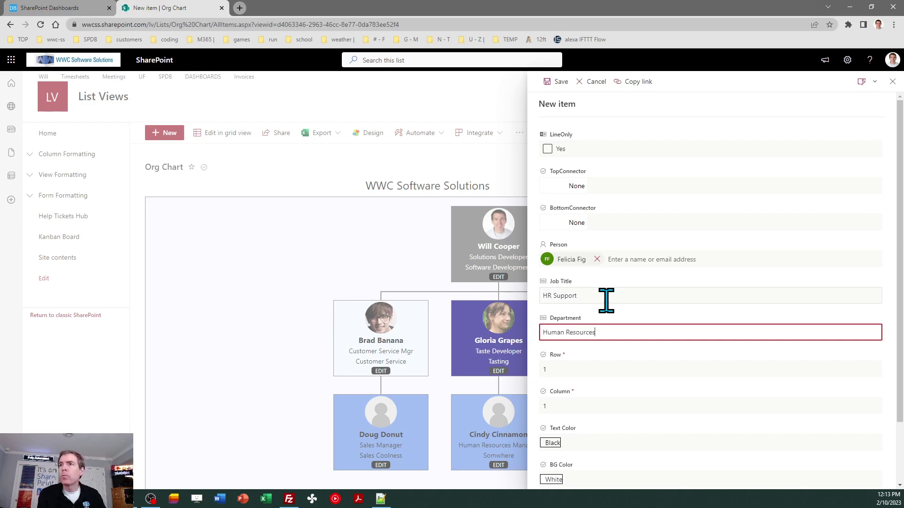
click(560, 83)
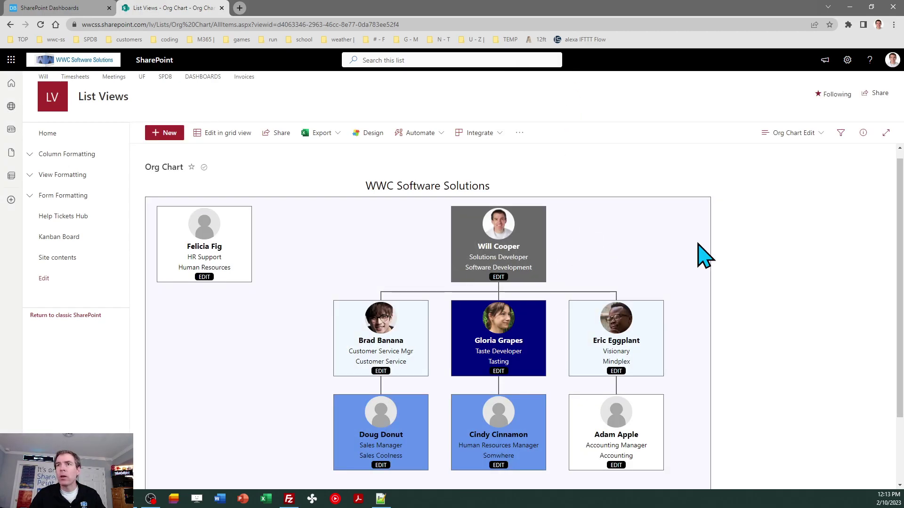
Set the HR Support card's Column to 4 in the chart.
scroll(901, 245, down, 2)
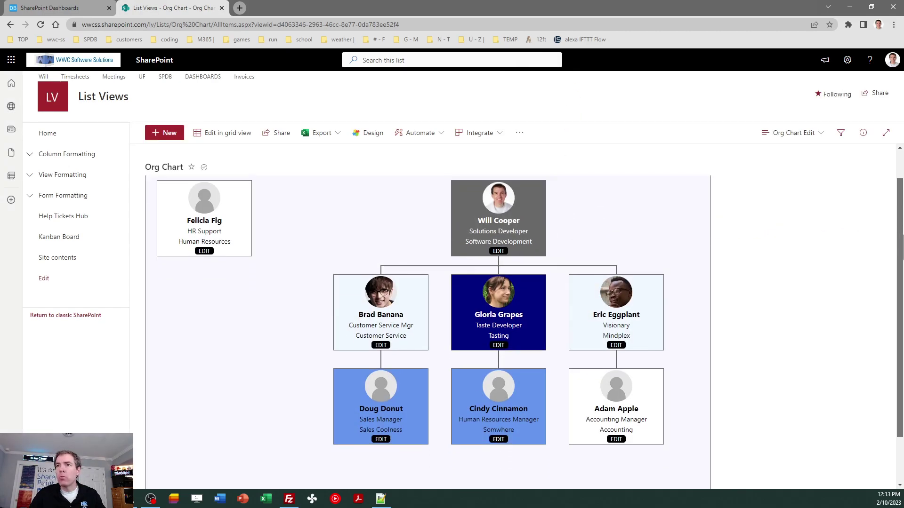
scroll(901, 245, down, 2)
scroll(901, 248, up, 2)
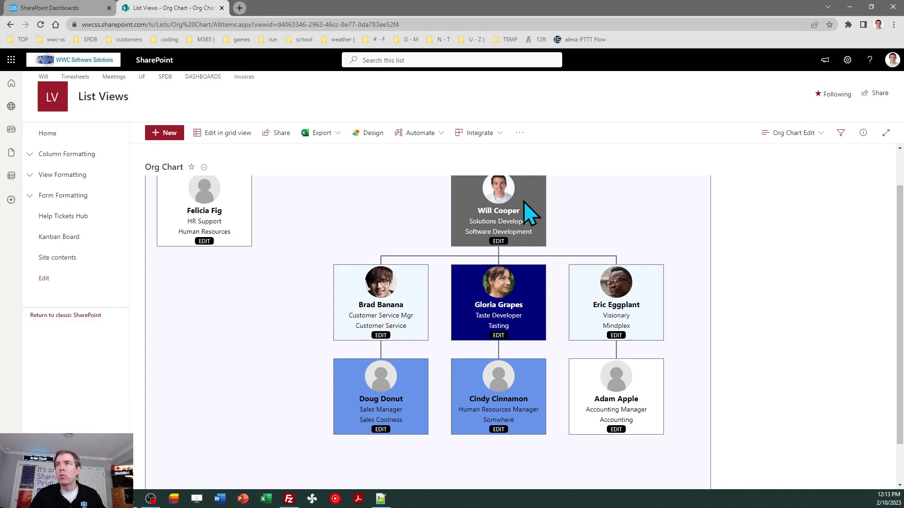
scroll(900, 236, up, 2)
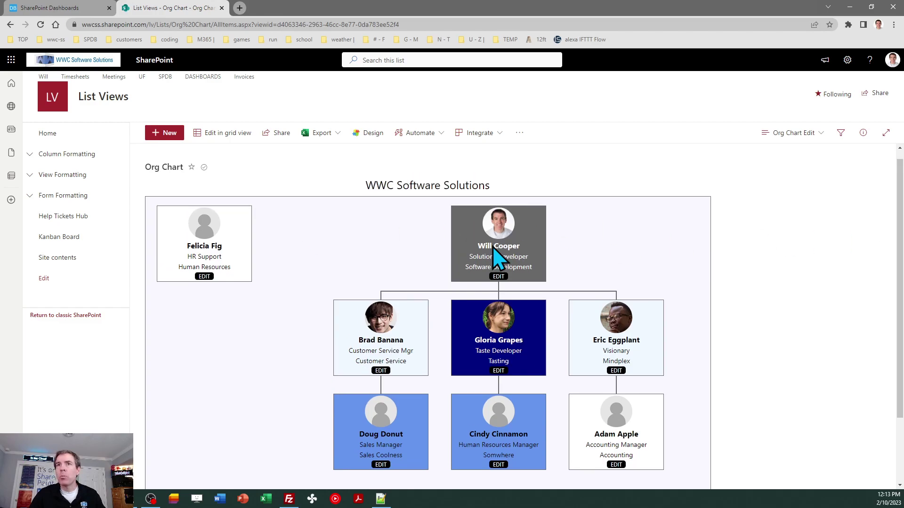
click(205, 276)
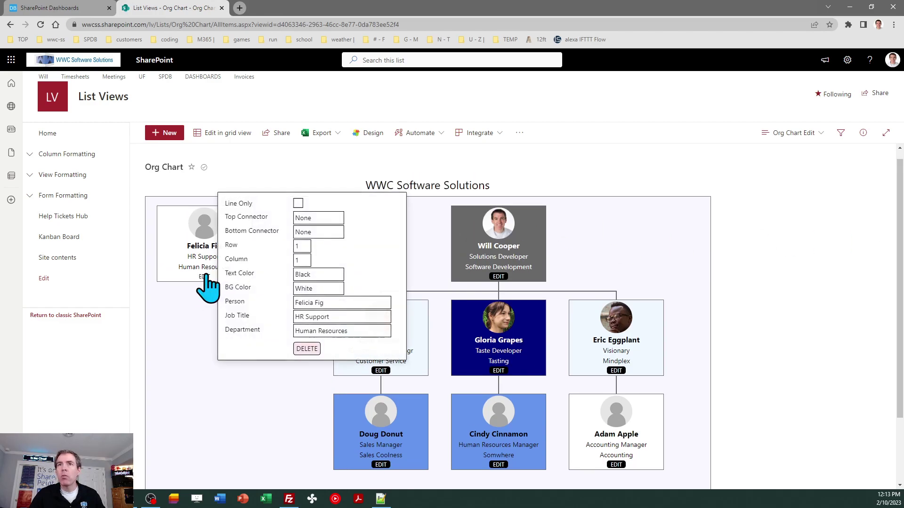
click(311, 261)
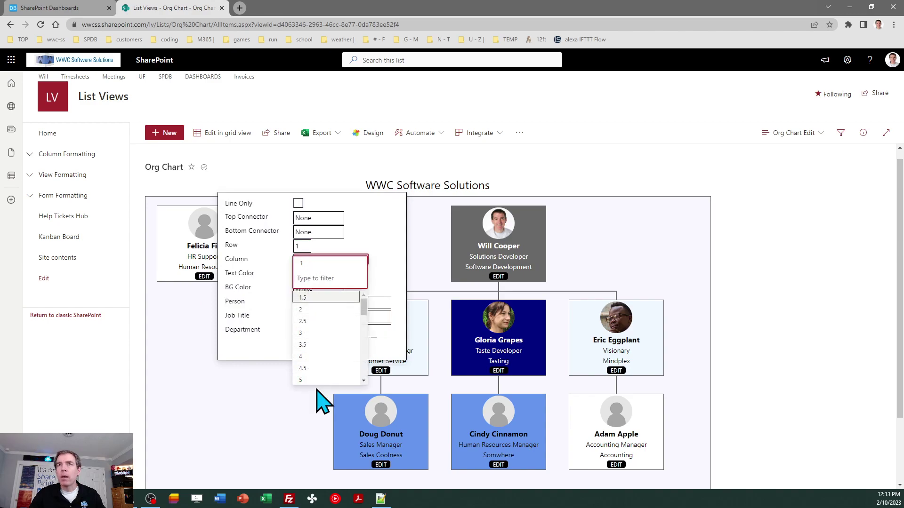
click(303, 356)
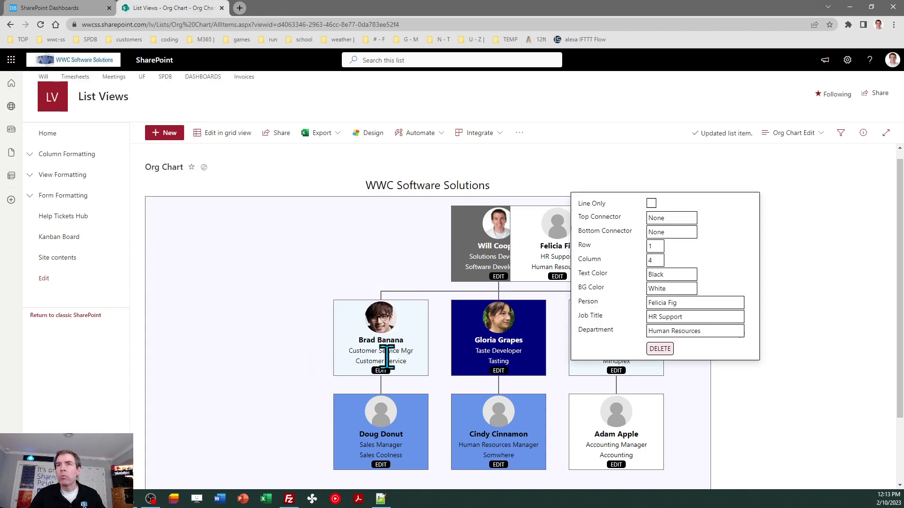
drag(899, 302, 900, 370)
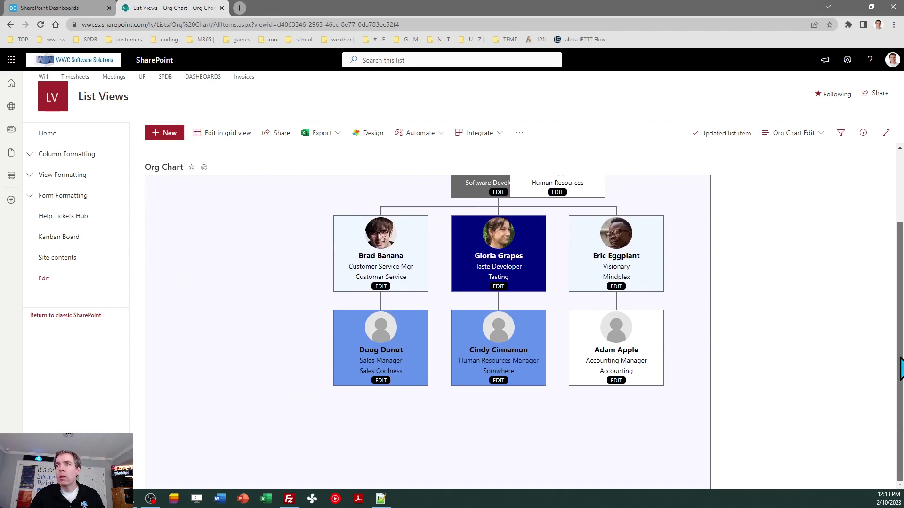
Set the HR Support card's Row to 4 in the editable org chart.
scroll(900, 370, up, 2)
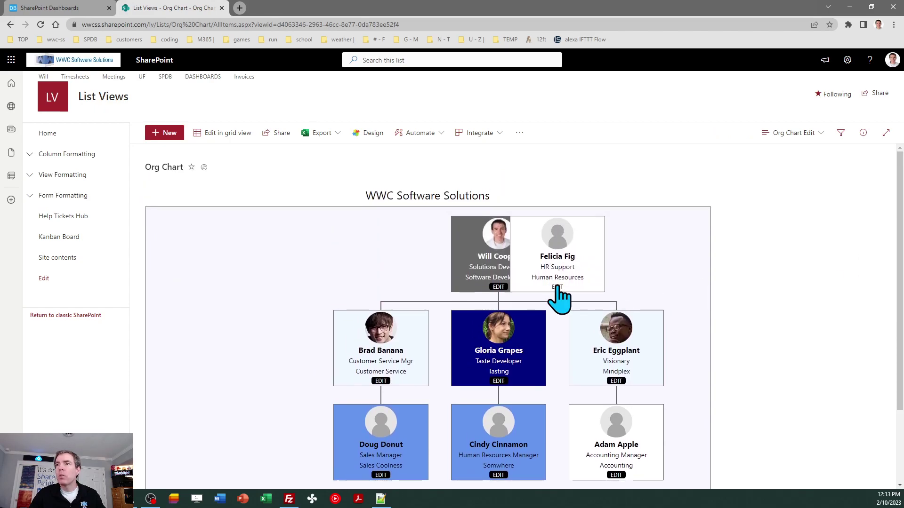
click(556, 286)
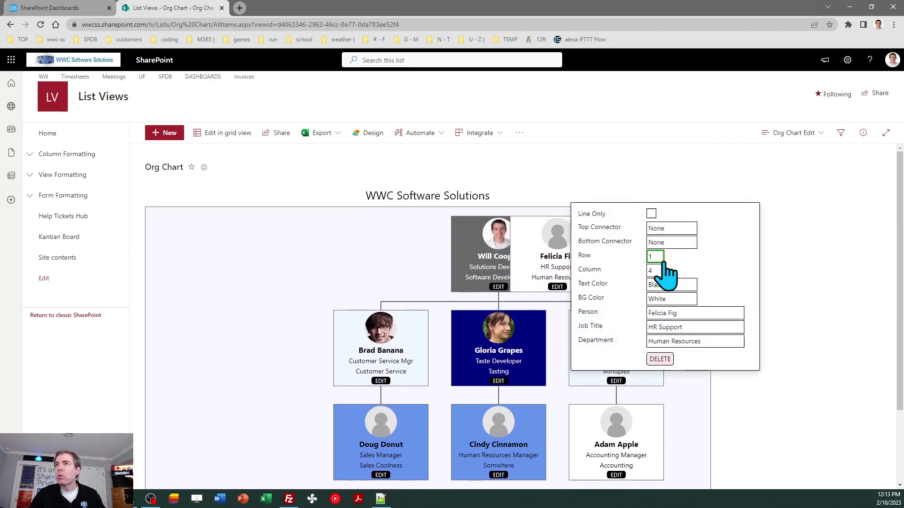
click(657, 269)
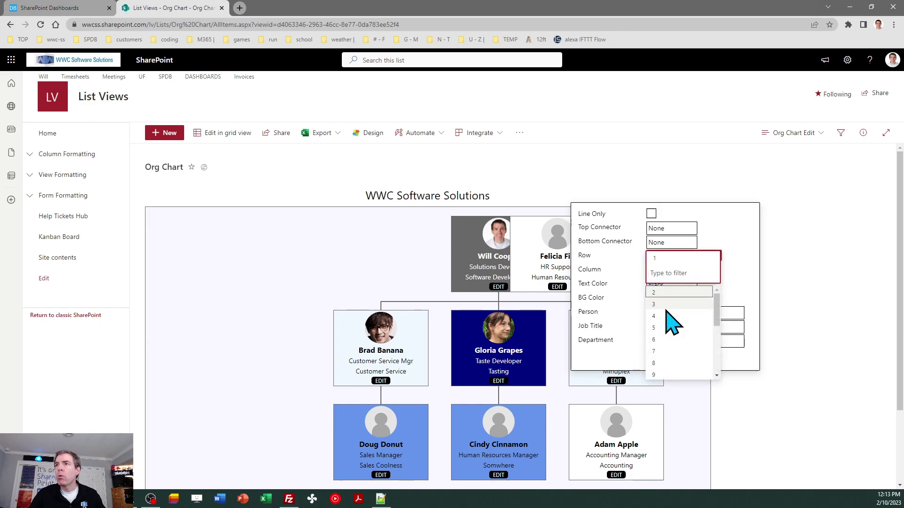
click(667, 316)
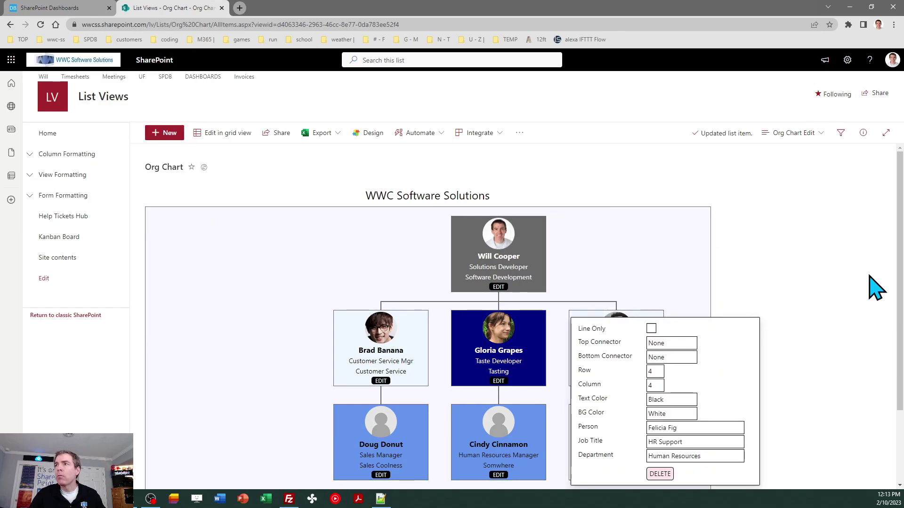
Set the HR Support card's Column to 3.5 and its Top Connector to Up.
scroll(900, 339, down, 2)
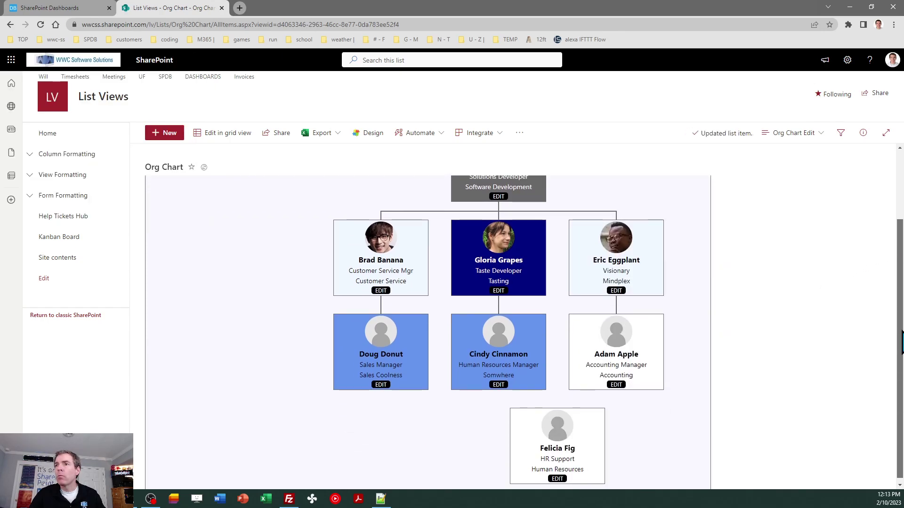
click(558, 479)
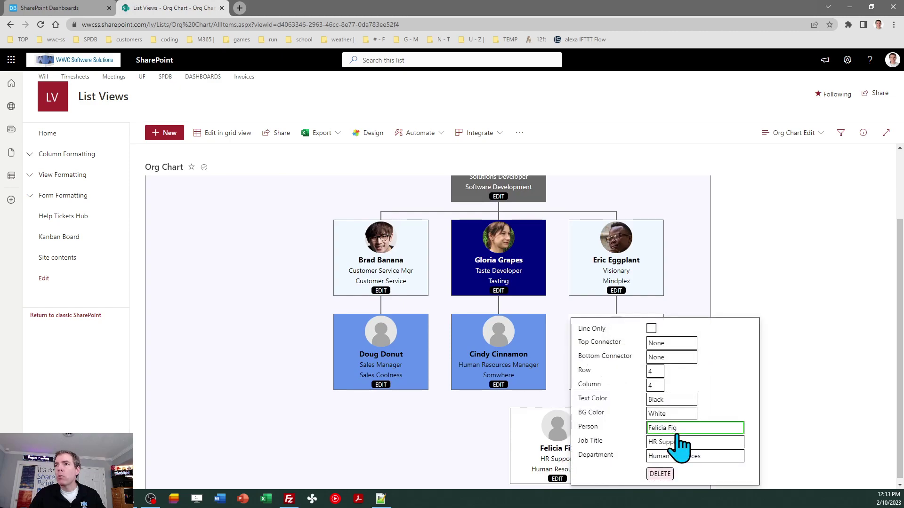
click(662, 387)
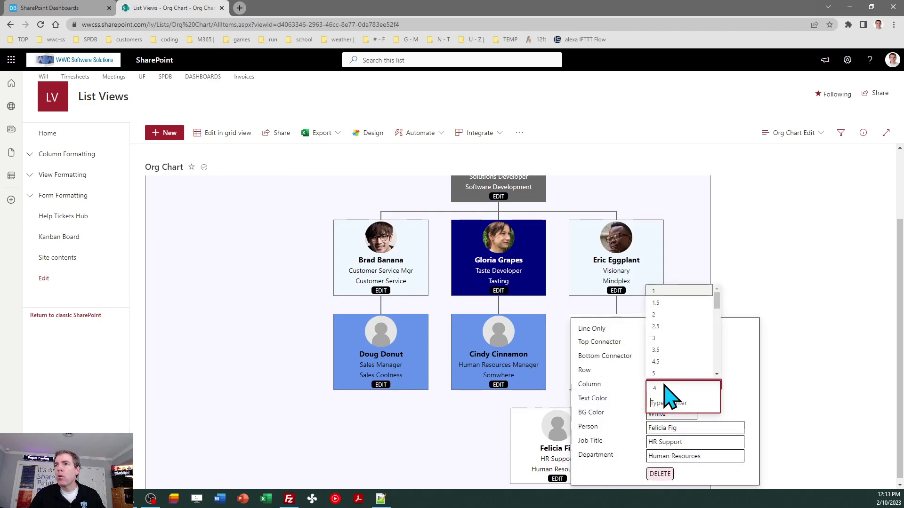
click(663, 359)
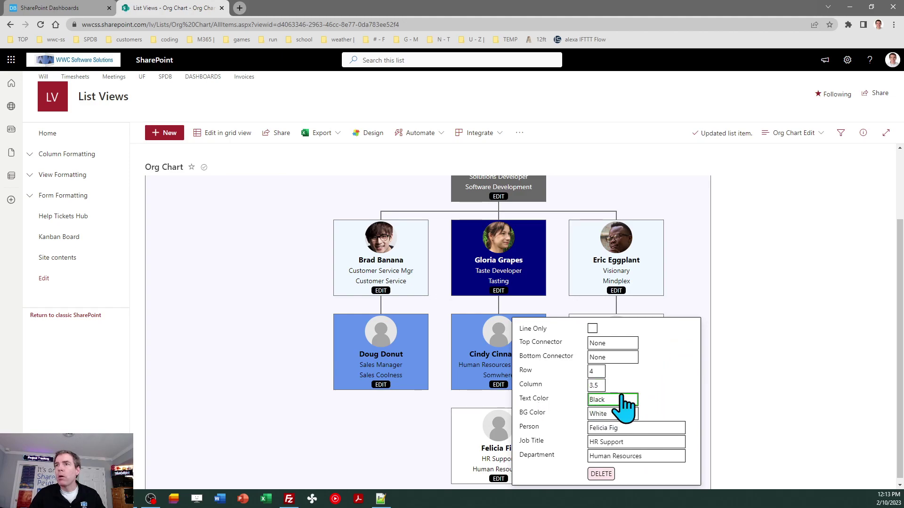
click(625, 348)
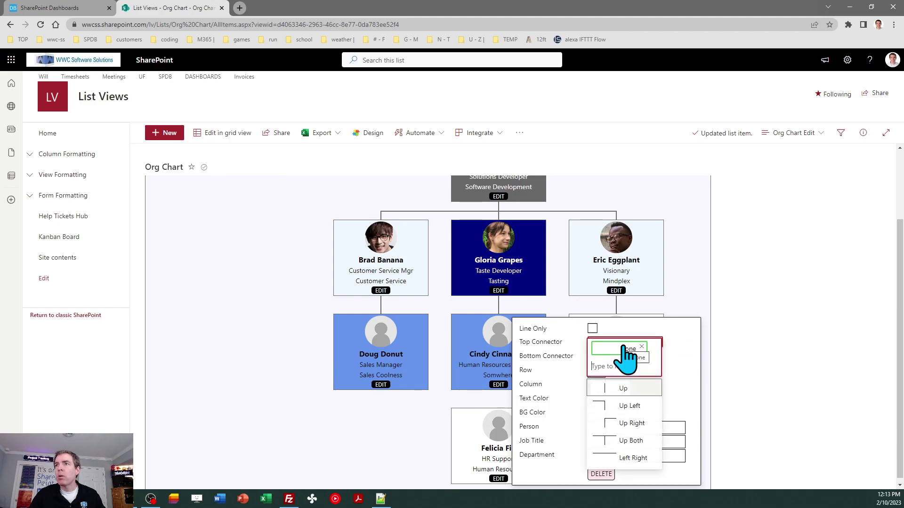
click(626, 391)
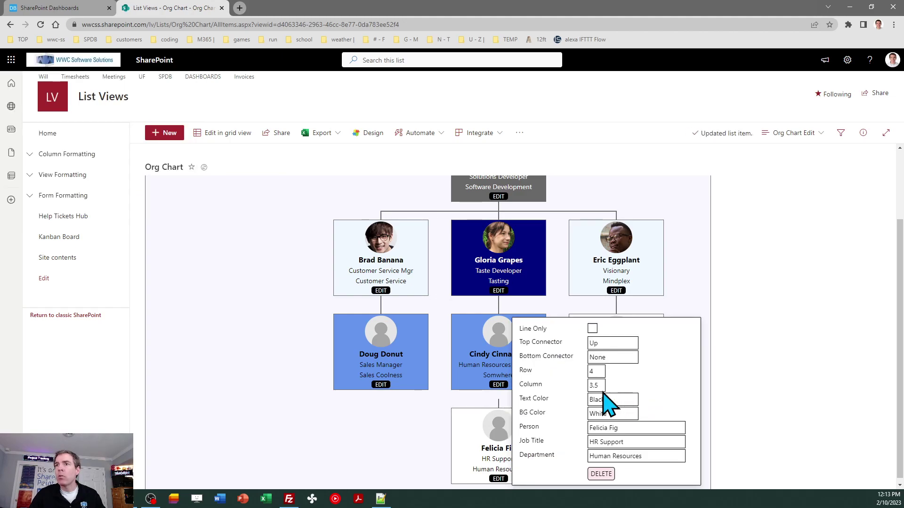
Set the Human Resources Manager card's Bottom Connector to Line so it links to the HR Support card below.
click(498, 385)
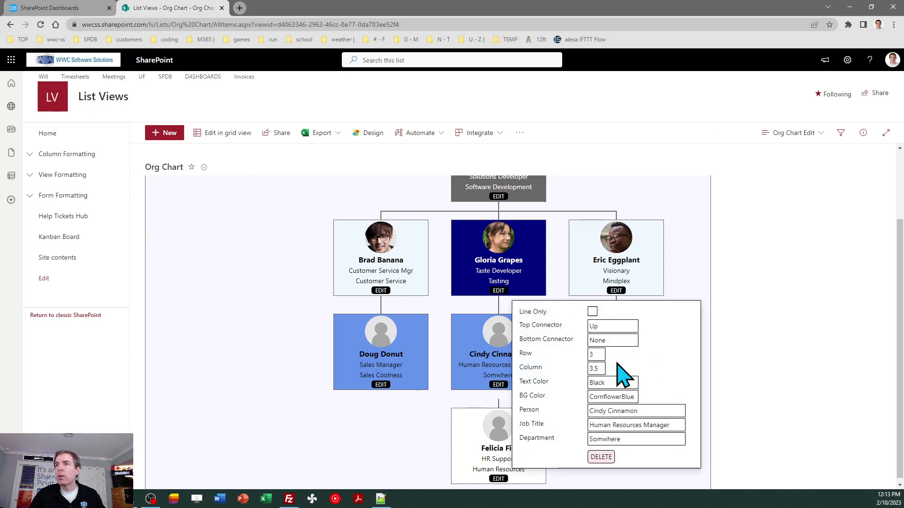
click(626, 413)
click(615, 340)
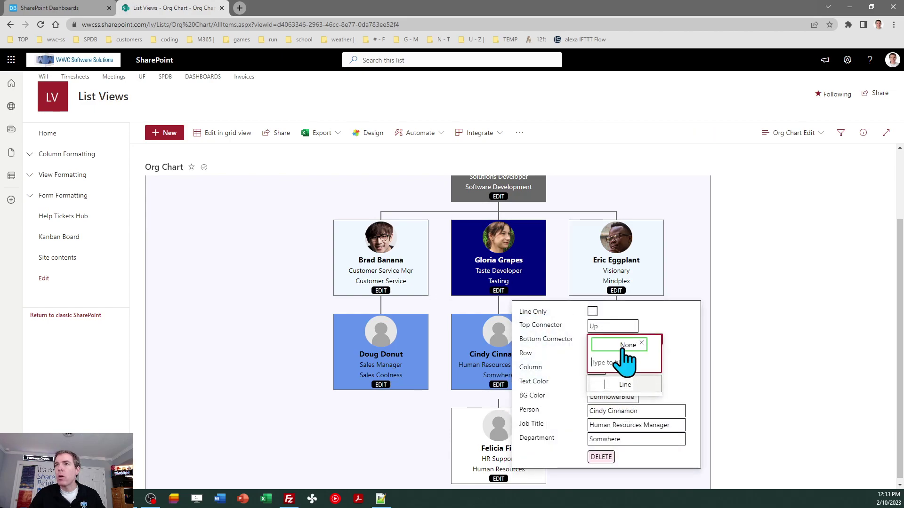
click(612, 390)
click(786, 373)
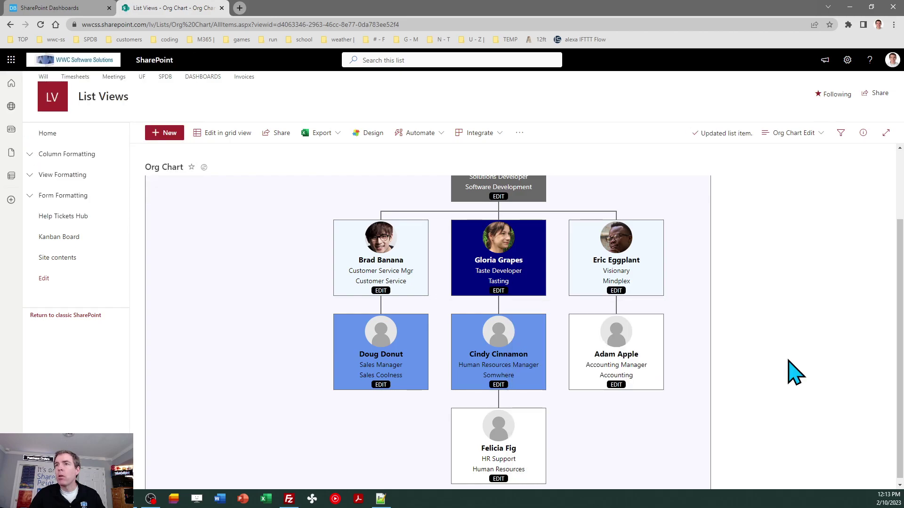
drag(901, 367, 901, 341)
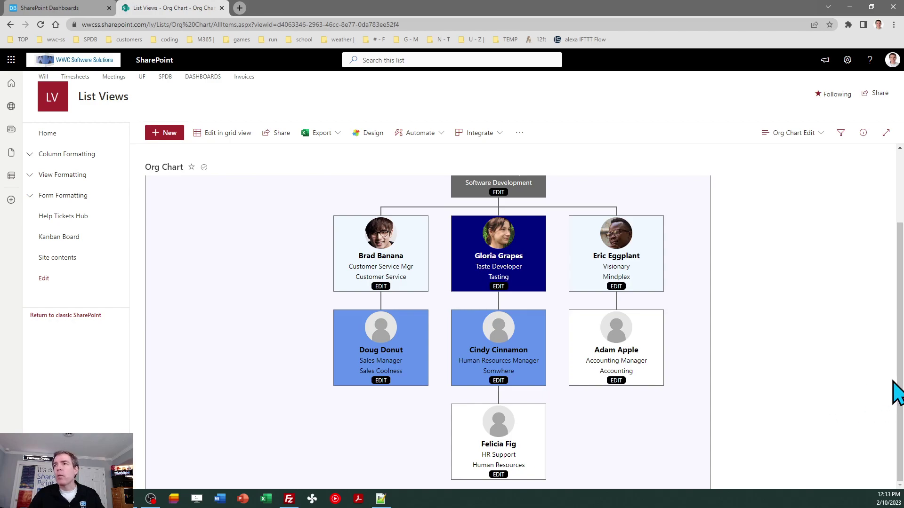
drag(901, 395, 902, 334)
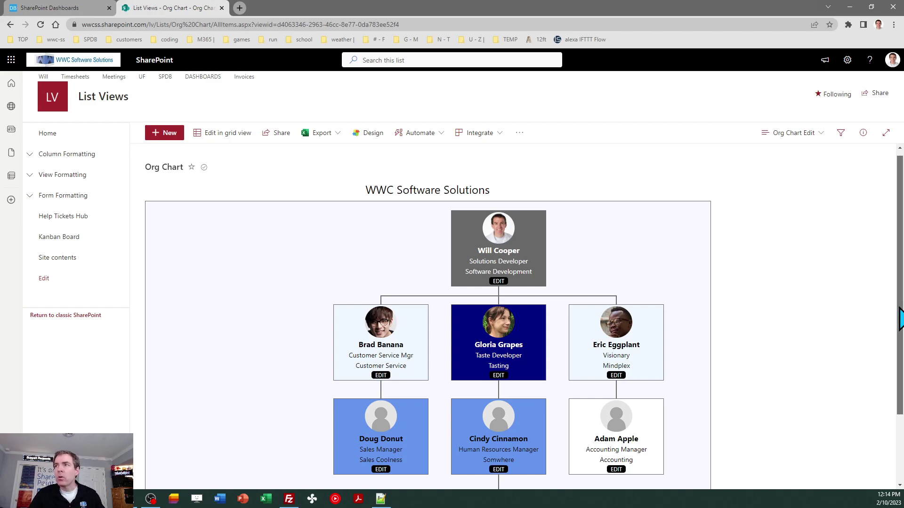
drag(900, 353, 900, 306)
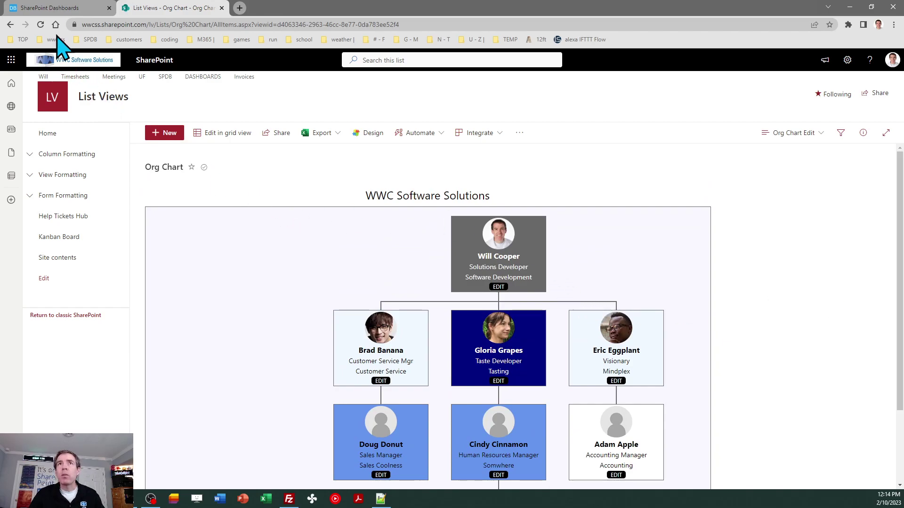
Switch to SharePoint Dashboards and set the org chart template's Canvas Width to 2000 and Canvas Height to 1200.
click(59, 8)
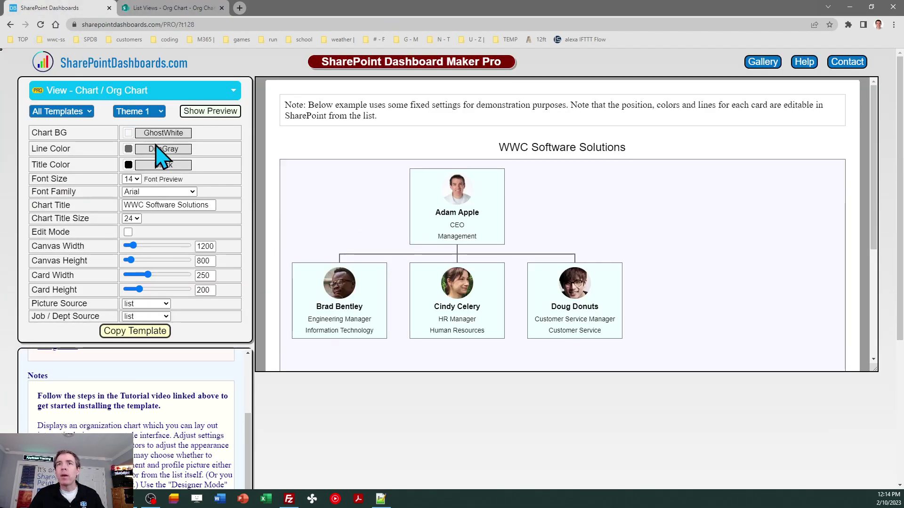
click(202, 246)
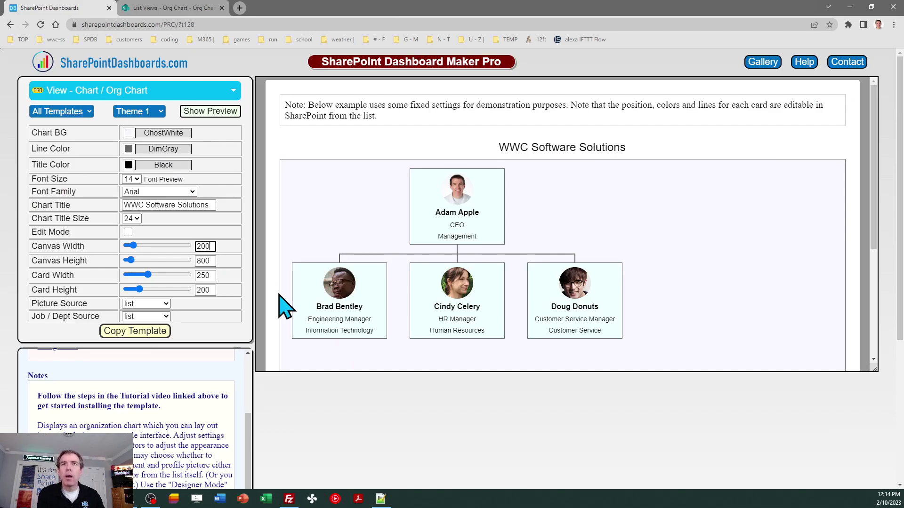
text(2000)
key(Tab)
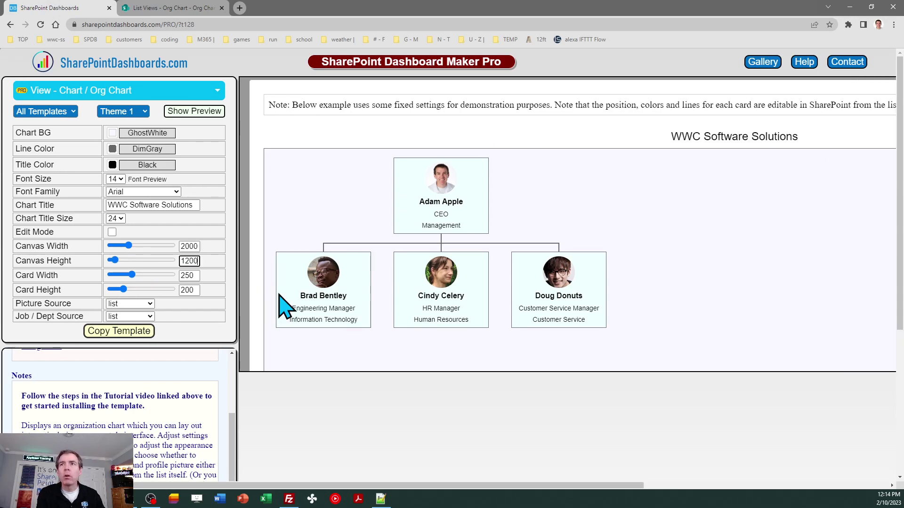
key(Tab)
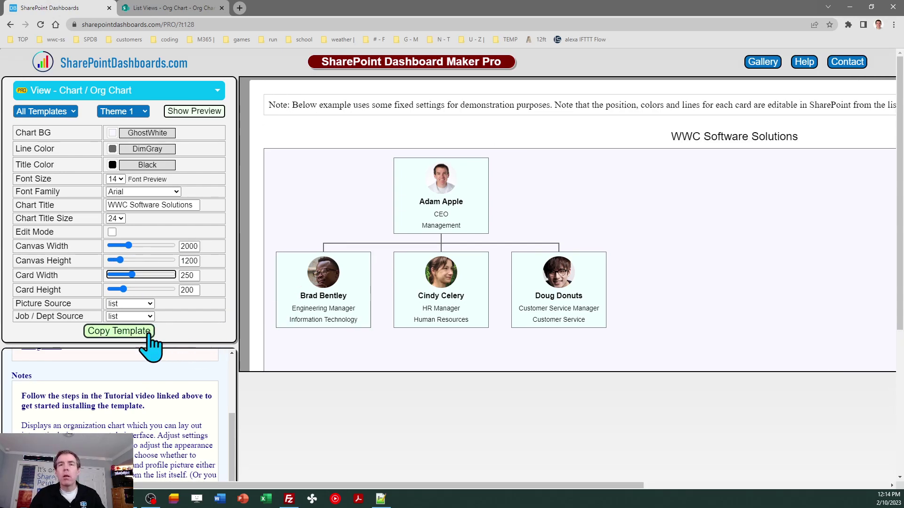
Copy the resized template, replace the formatting JSON of SharePoint's Org Chart Edit view with it, and save the view format.
click(121, 331)
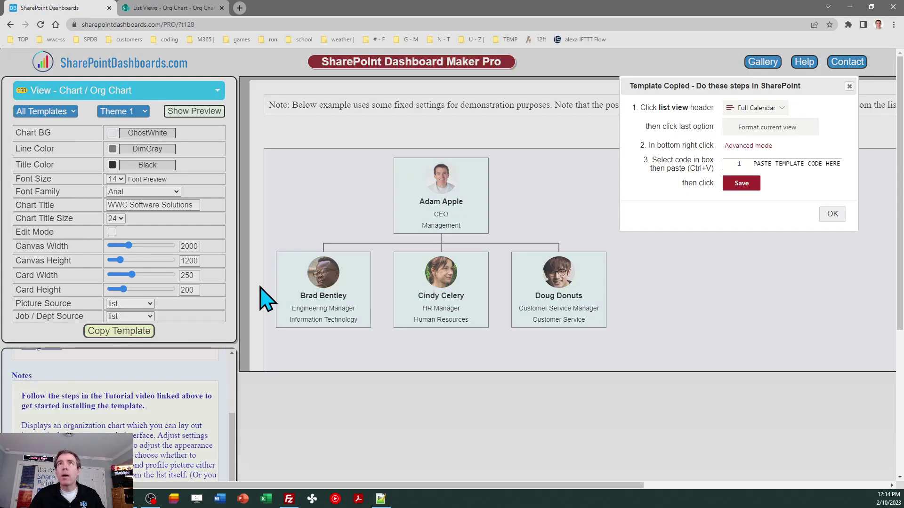
click(830, 214)
click(176, 8)
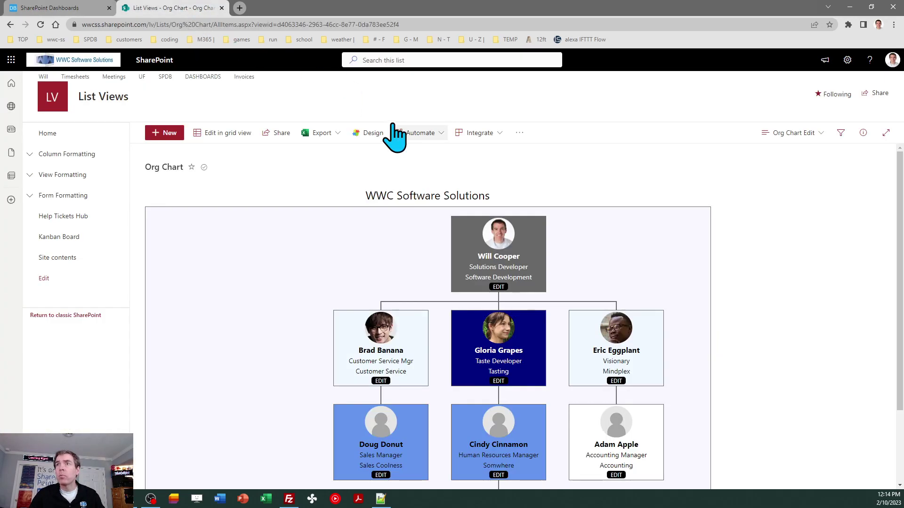
click(785, 134)
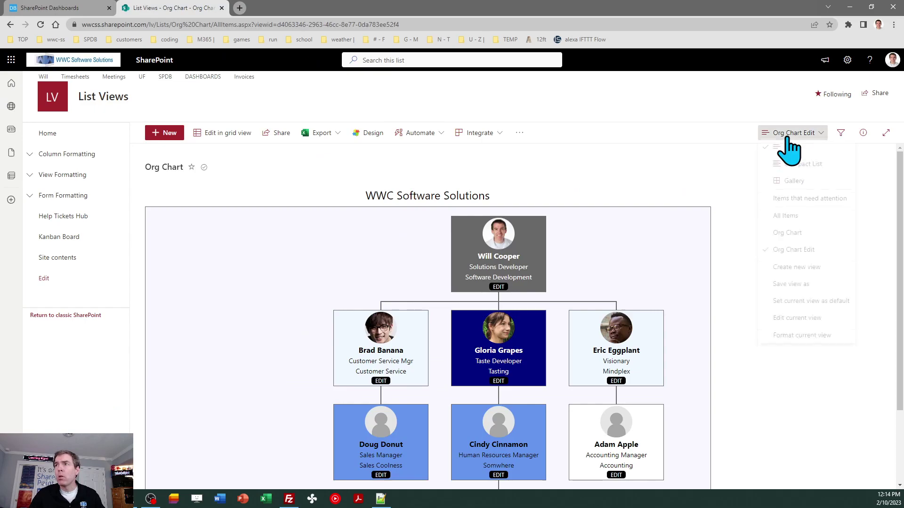
click(804, 341)
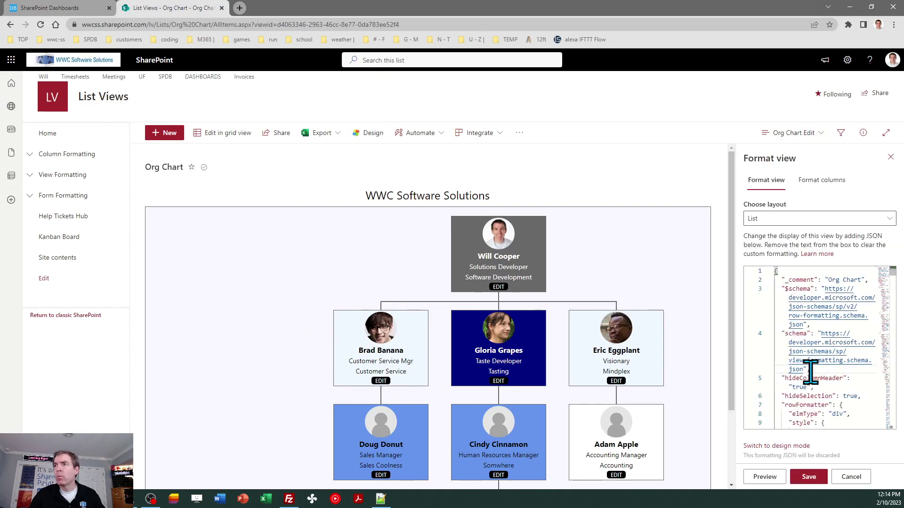
key(ctrl+a)
key(ctrl+v)
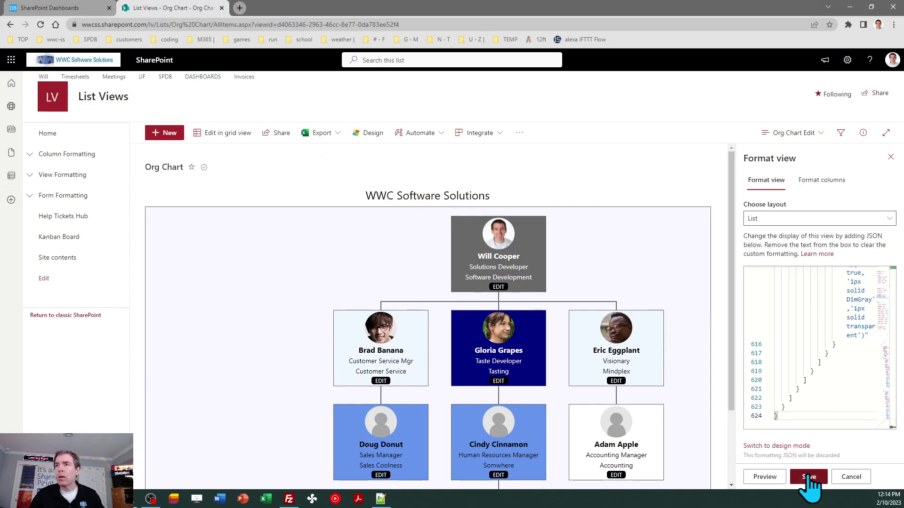
click(808, 476)
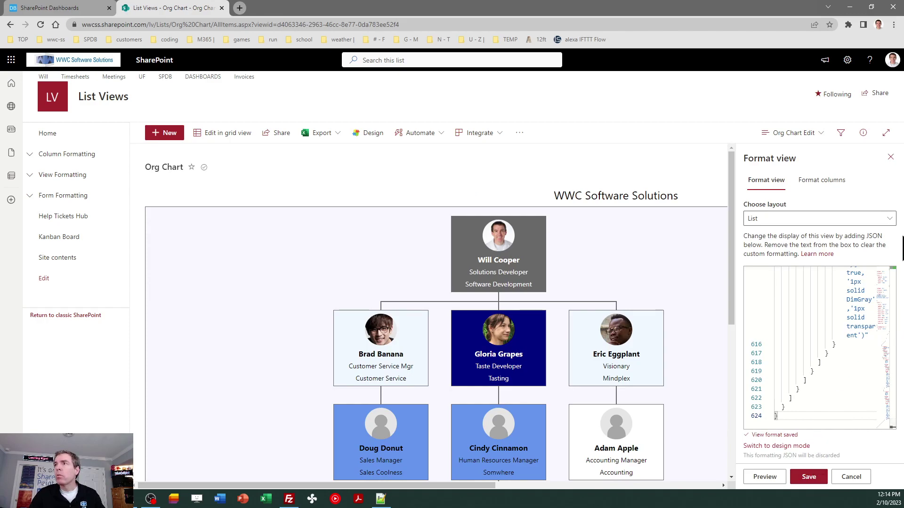
mouse_move(731, 278)
mouse_down()
mouse_move(730, 445)
mouse_move(731, 278)
mouse_up()
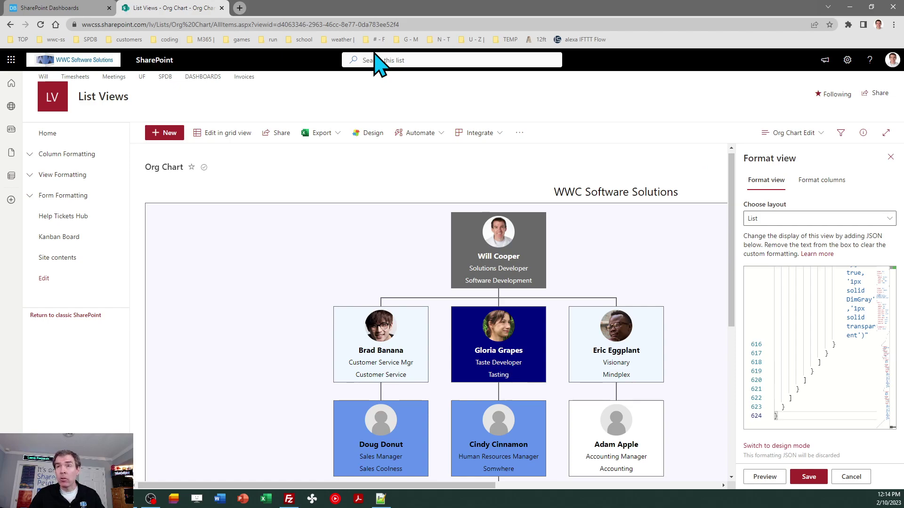
click(890, 157)
Switch to the All Items view, examine the Picture field in the Visionary item's edit form, and leave it without saving.
click(805, 134)
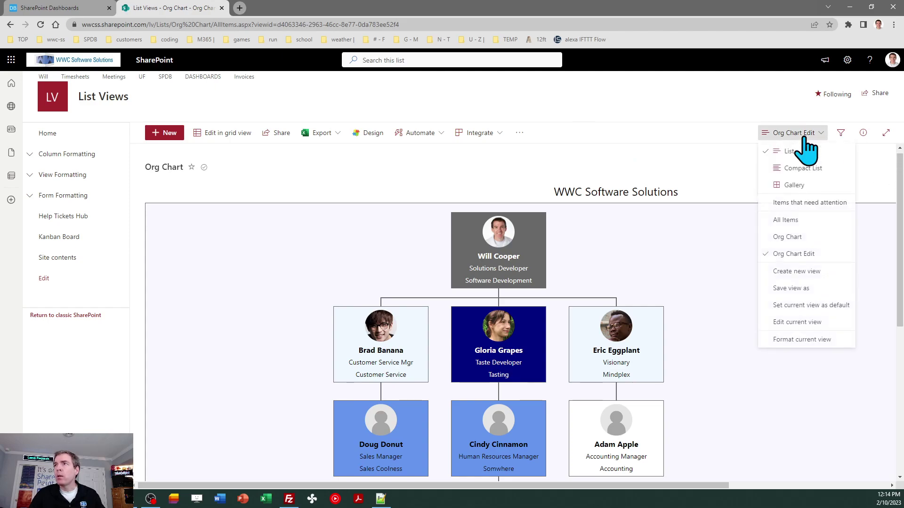
click(807, 228)
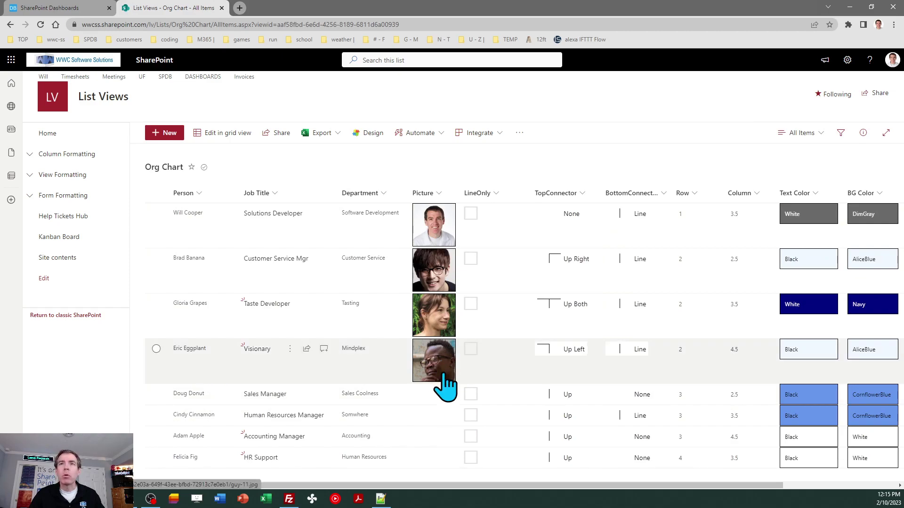
click(157, 349)
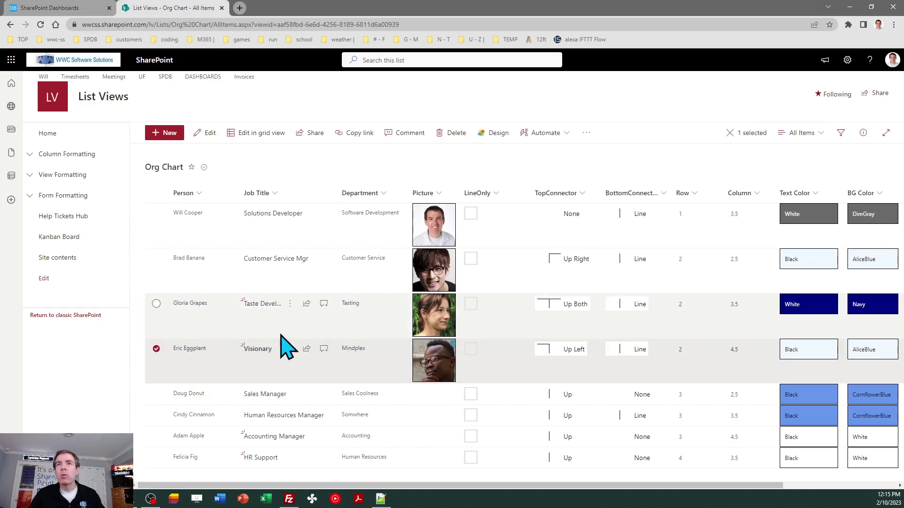
click(209, 134)
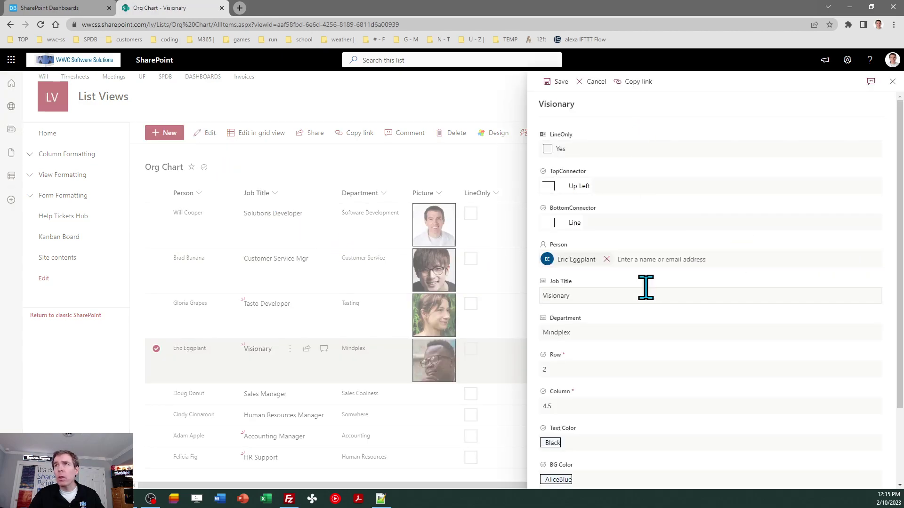
scroll(899, 325, down, 2)
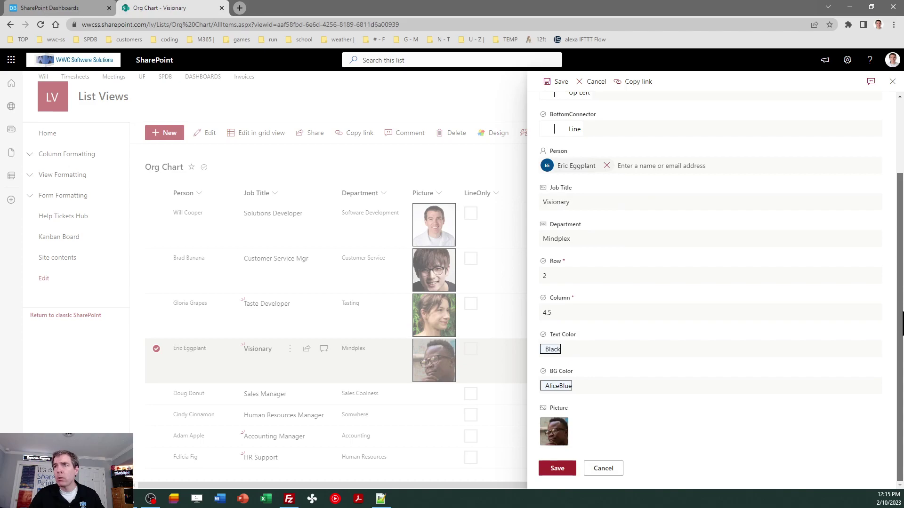
mouse_move(585, 439)
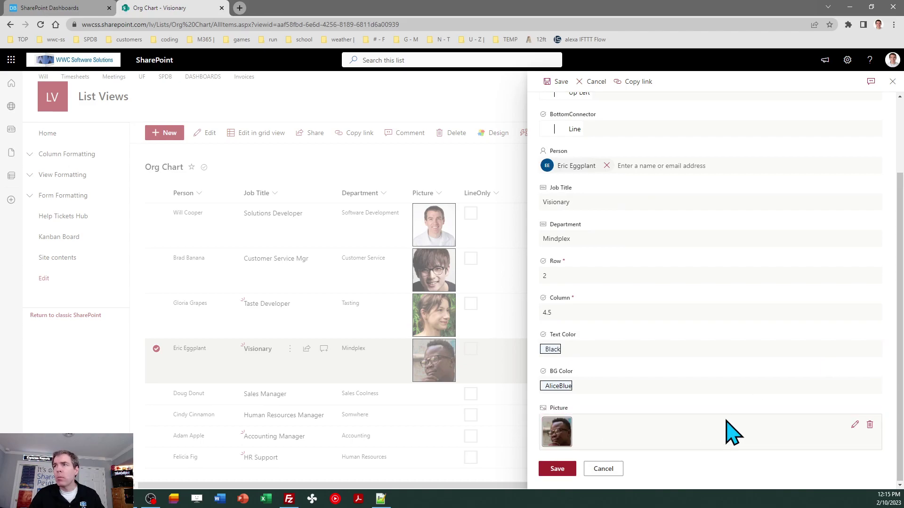
click(618, 468)
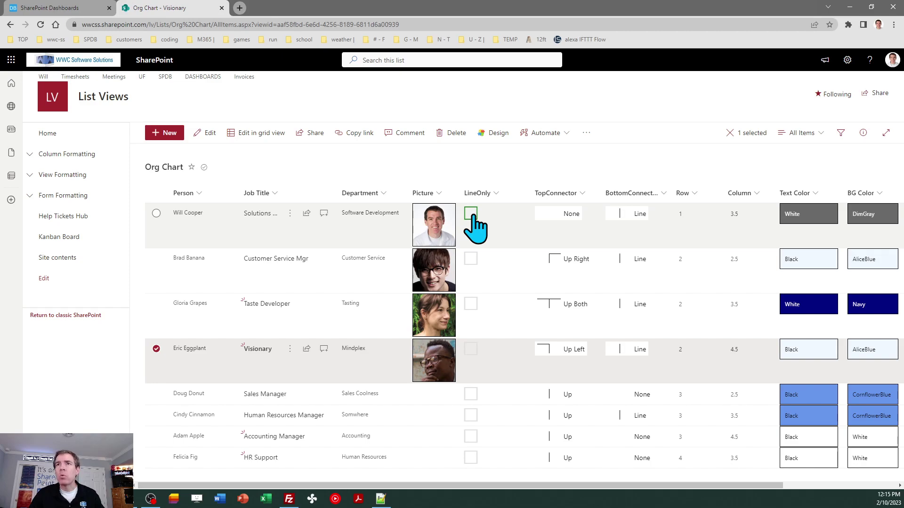
Display the list in the Org Chart view.
click(800, 132)
click(801, 237)
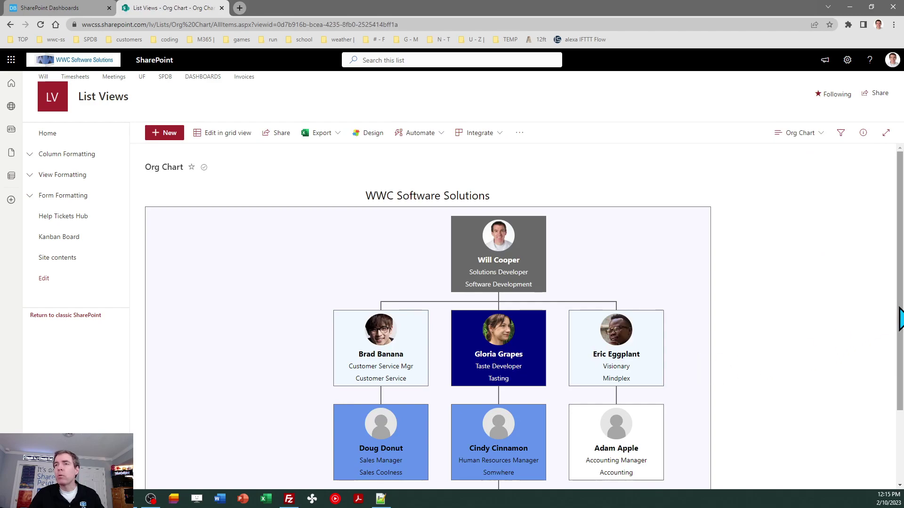
Display the list in the Org Chart Edit view and reload the page.
drag(900, 321, 896, 292)
click(811, 133)
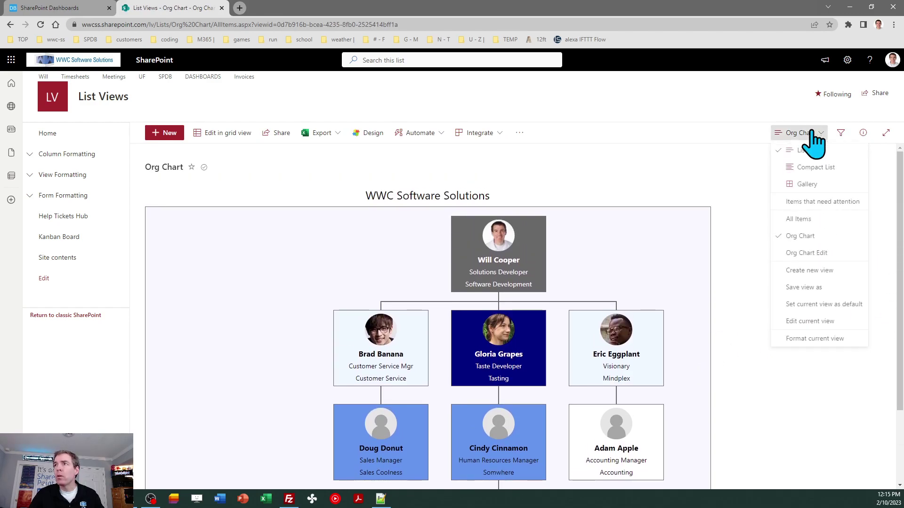
click(814, 254)
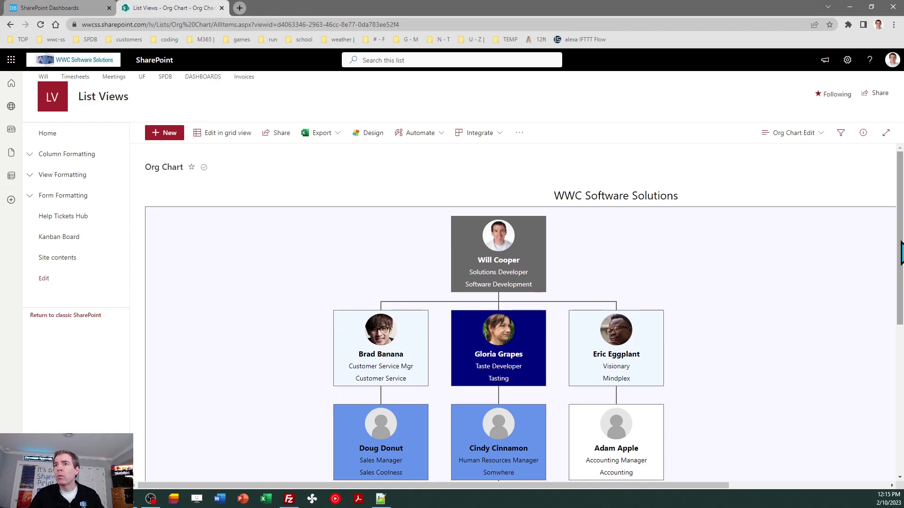
click(39, 27)
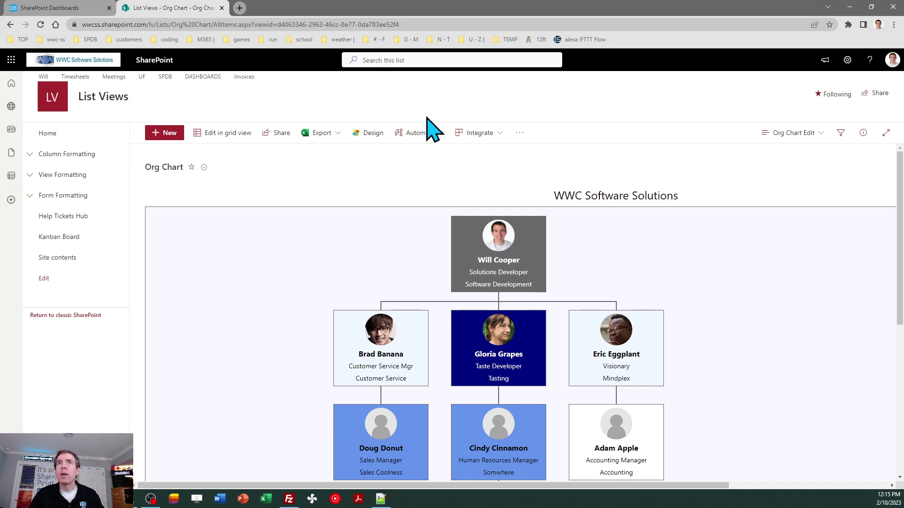
Switch to SharePoint Dashboards, enable Edit Mode for the org chart template, and copy the template.
click(68, 7)
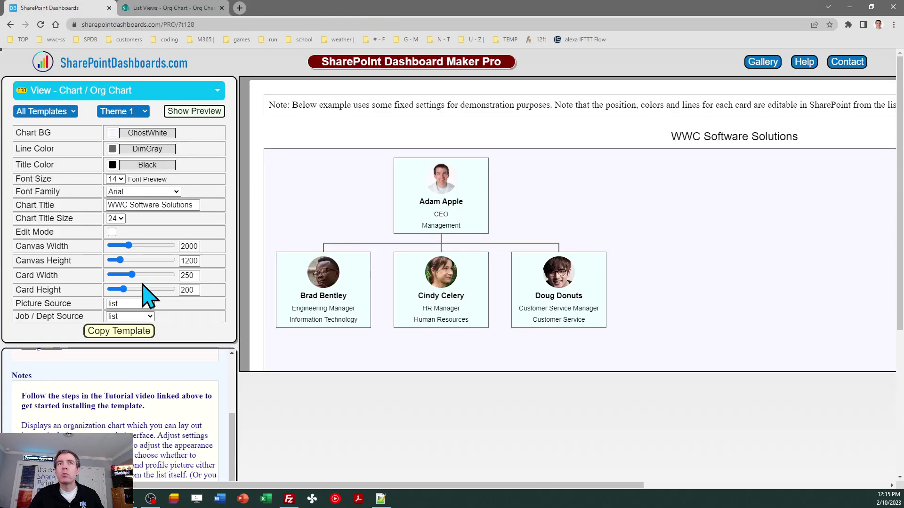
click(112, 232)
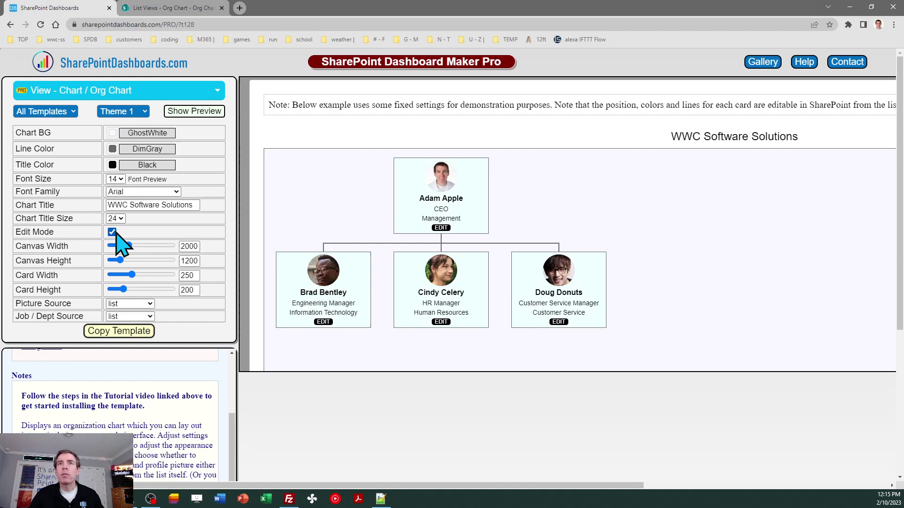
click(133, 332)
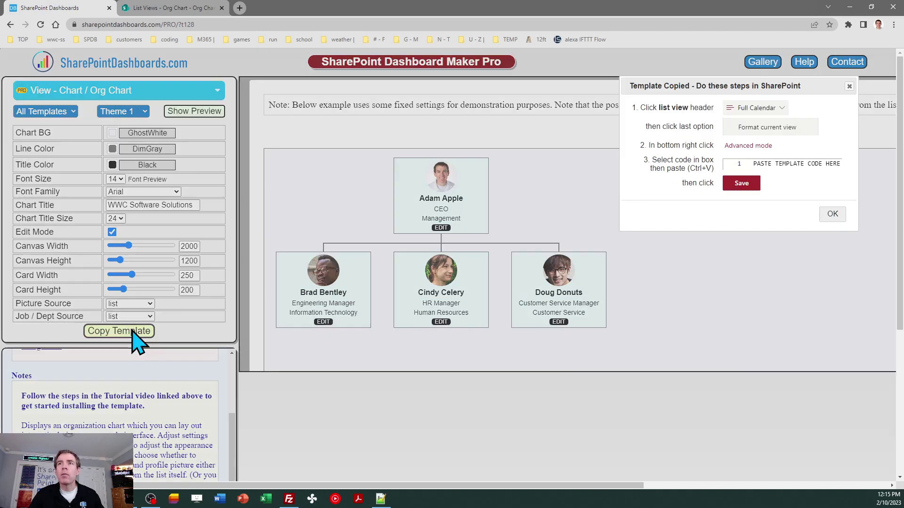
click(824, 215)
Return to SharePoint, replace the Org Chart Edit view's formatting JSON with the copied template, save the format, and close the formatting pane.
click(187, 7)
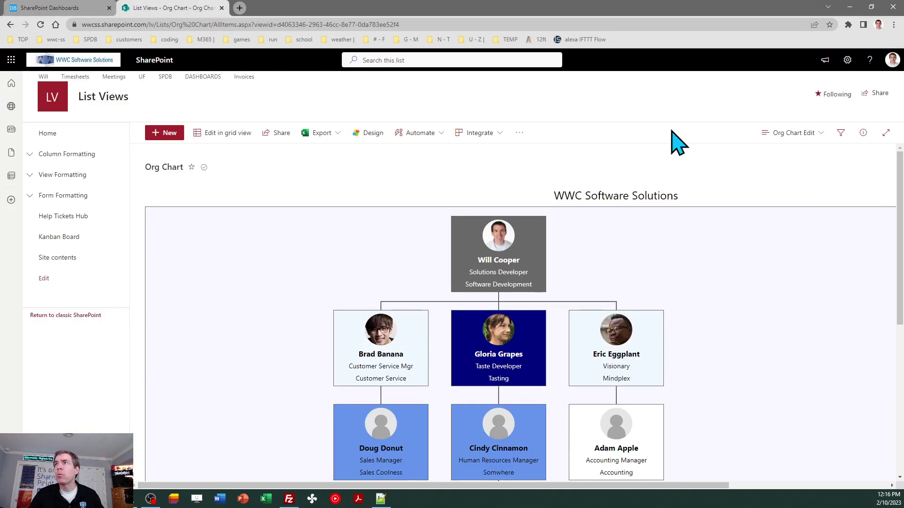
click(791, 133)
click(816, 344)
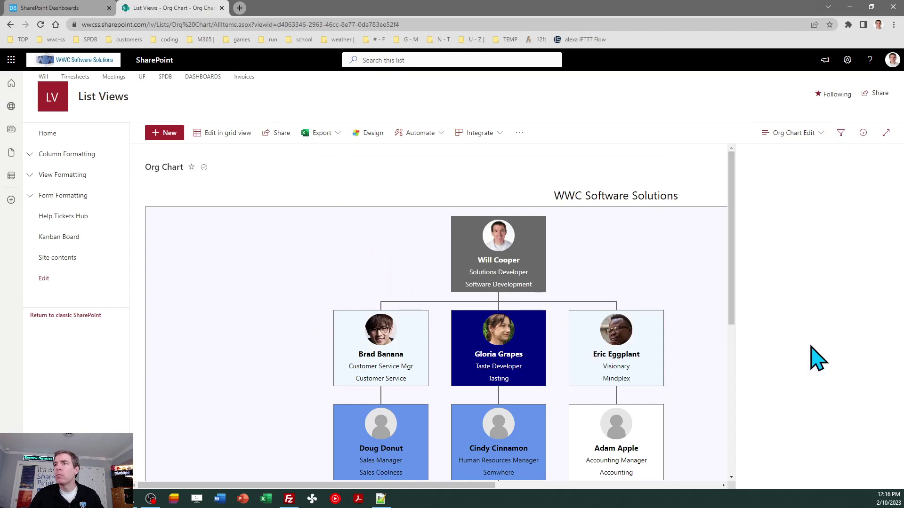
click(794, 374)
key(ctrl+a)
key(ctrl+v)
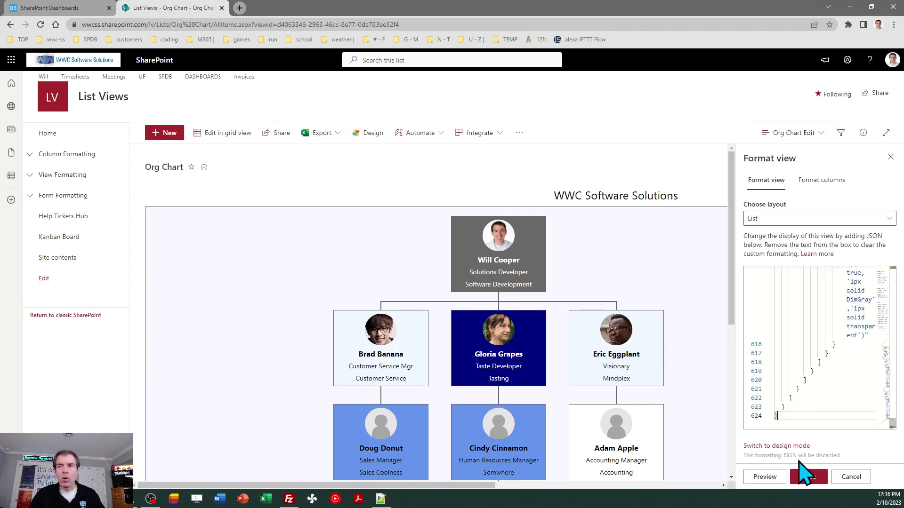
click(806, 477)
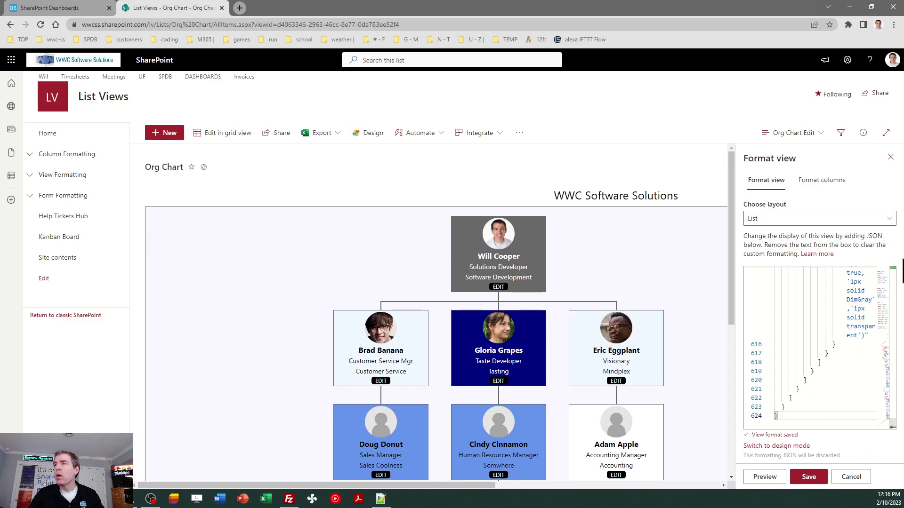
click(891, 157)
scroll(899, 348, down, 2)
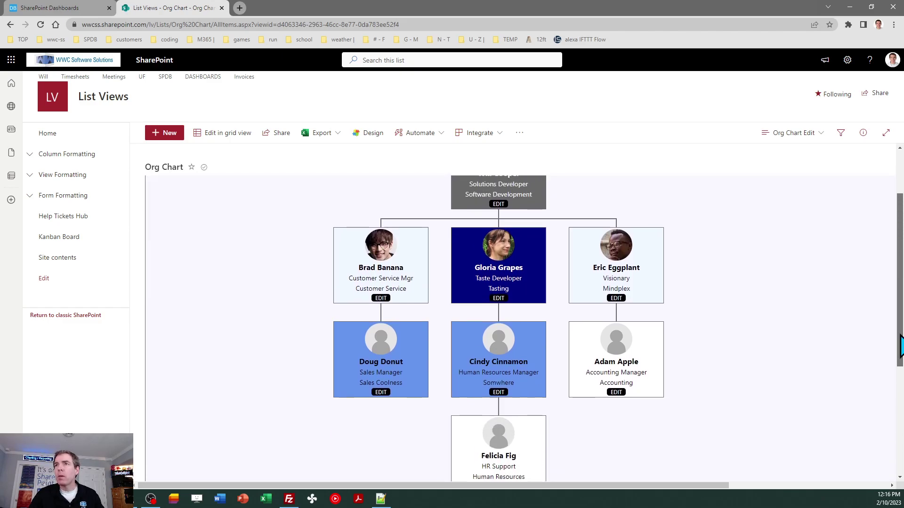
drag(900, 349, 900, 327)
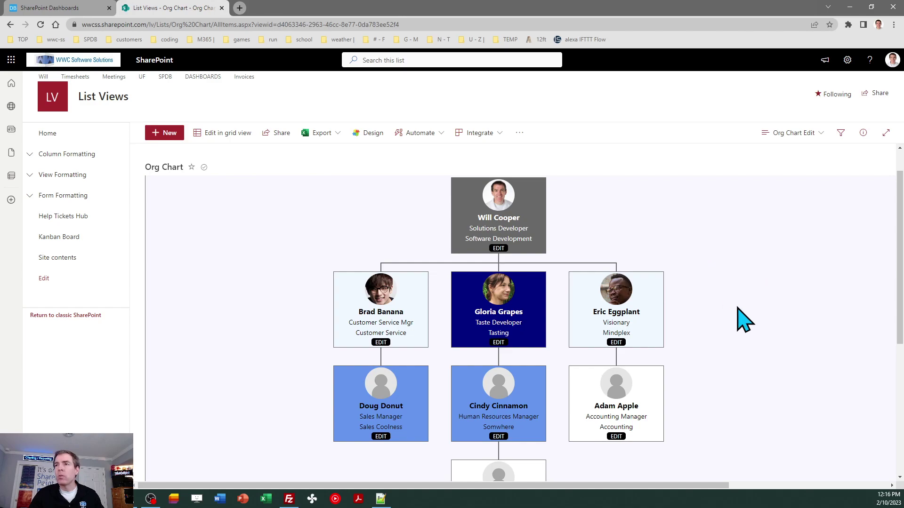
click(620, 344)
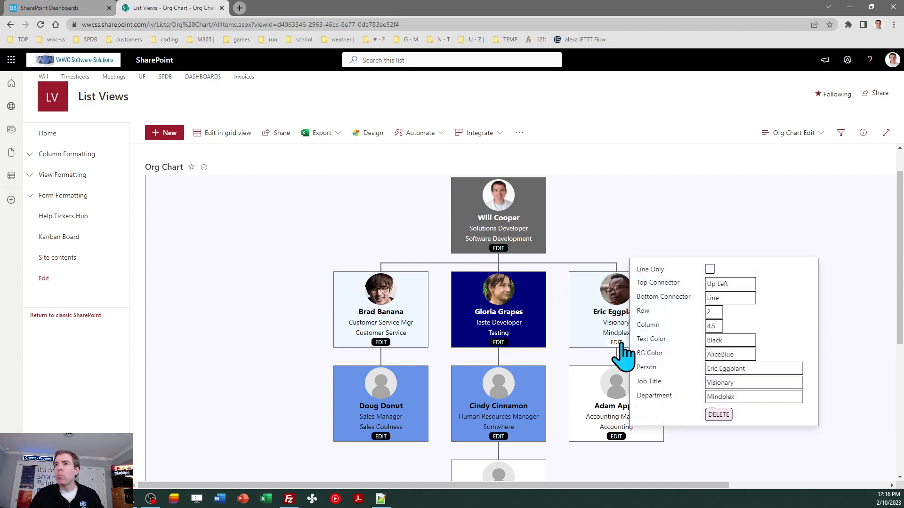
click(718, 327)
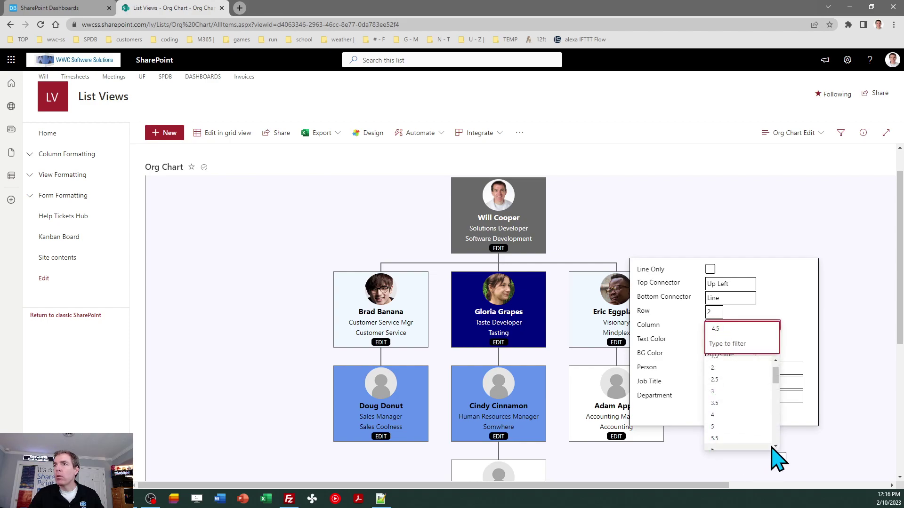
click(847, 427)
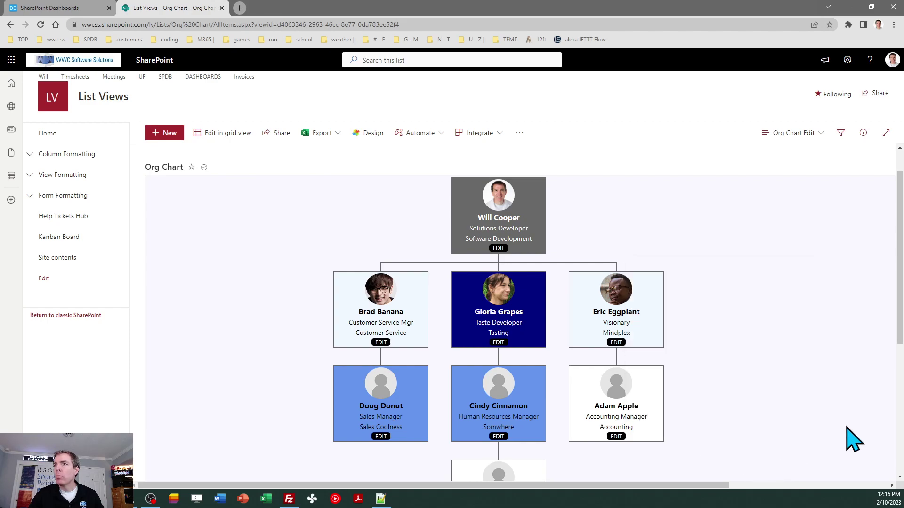
Set the Column of the Visionary card to 5.5 and close its editing card.
click(616, 342)
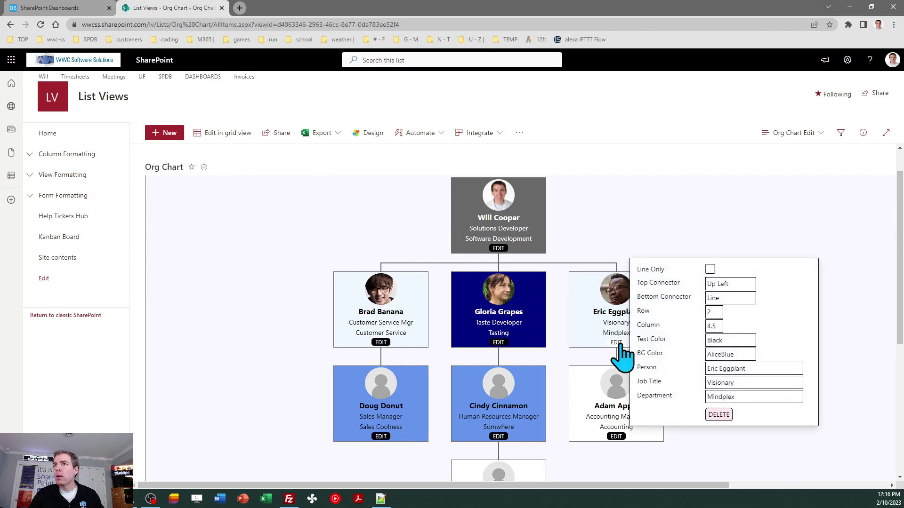
click(715, 327)
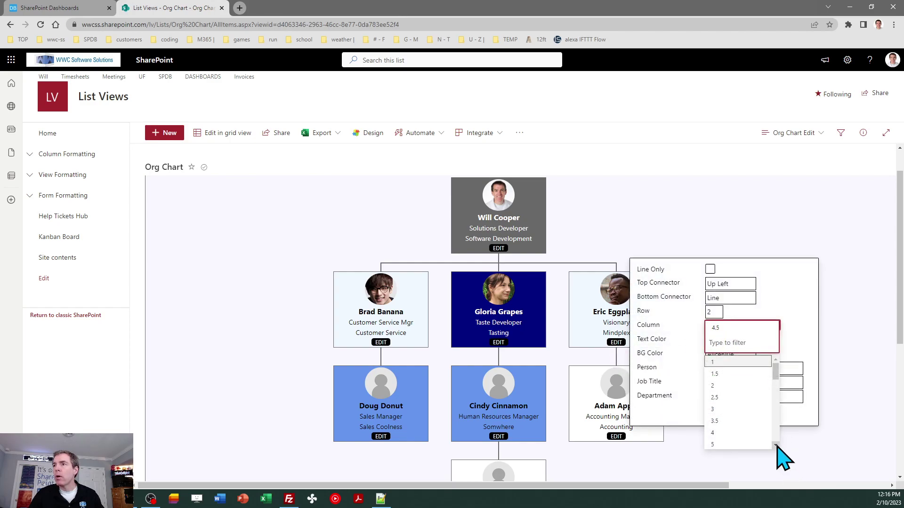
scroll(776, 447, down, 2)
click(750, 439)
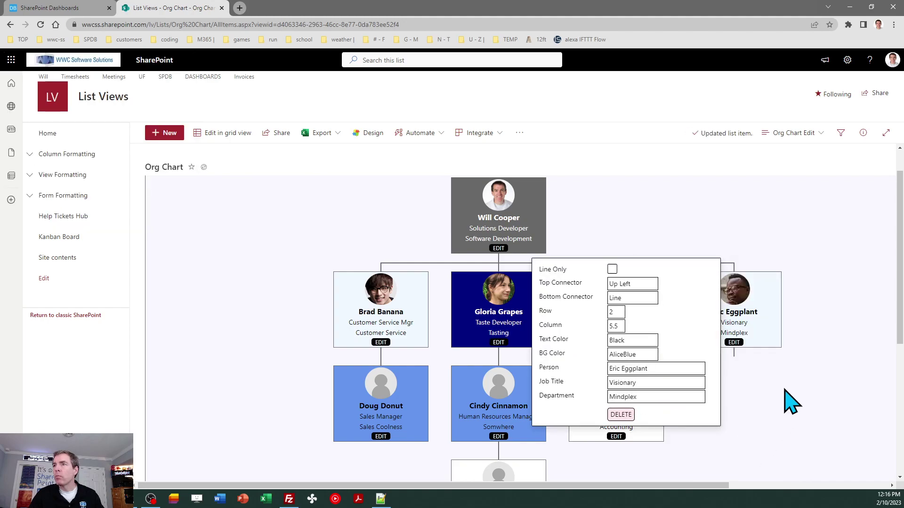
click(814, 398)
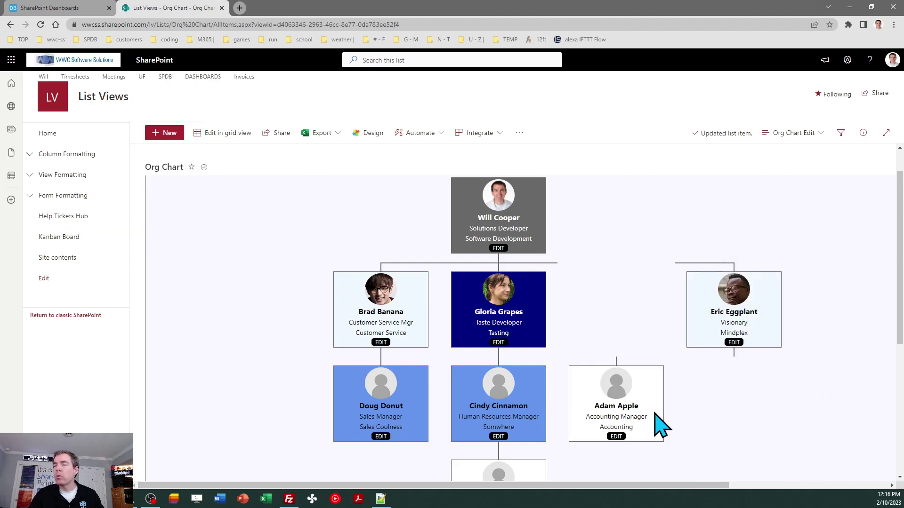
Set the Column of the Accounting Manager card to 5.5 and close its editing card.
click(617, 437)
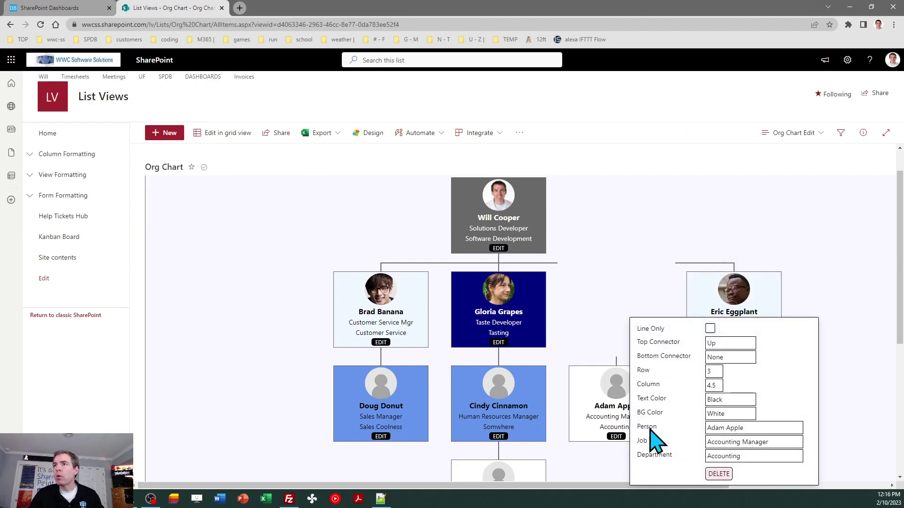
click(714, 389)
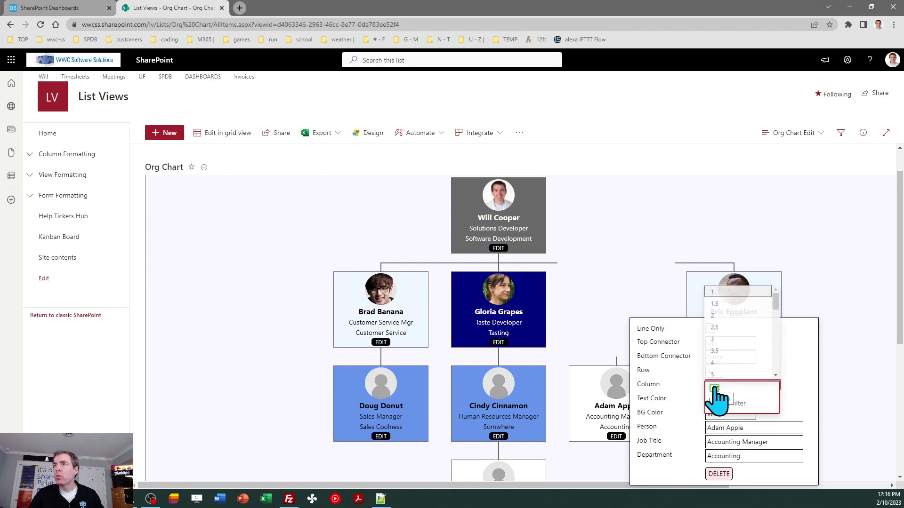
click(775, 375)
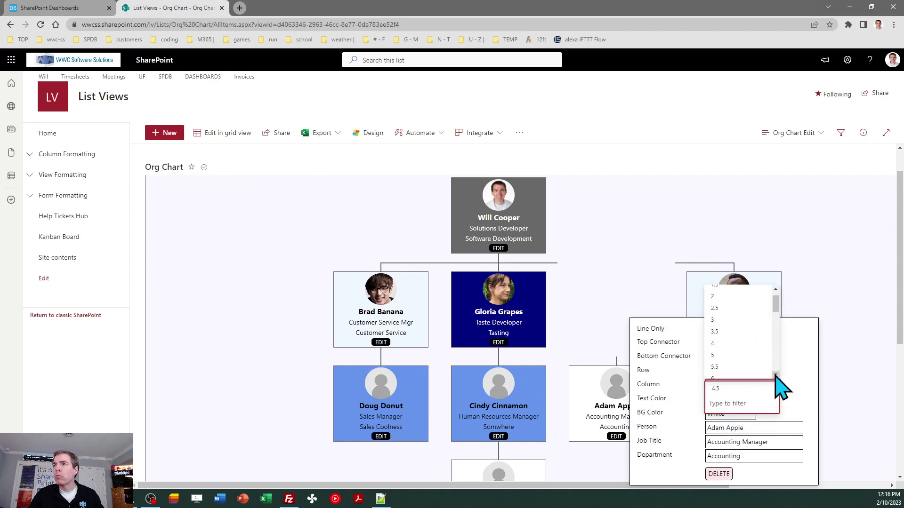
click(749, 366)
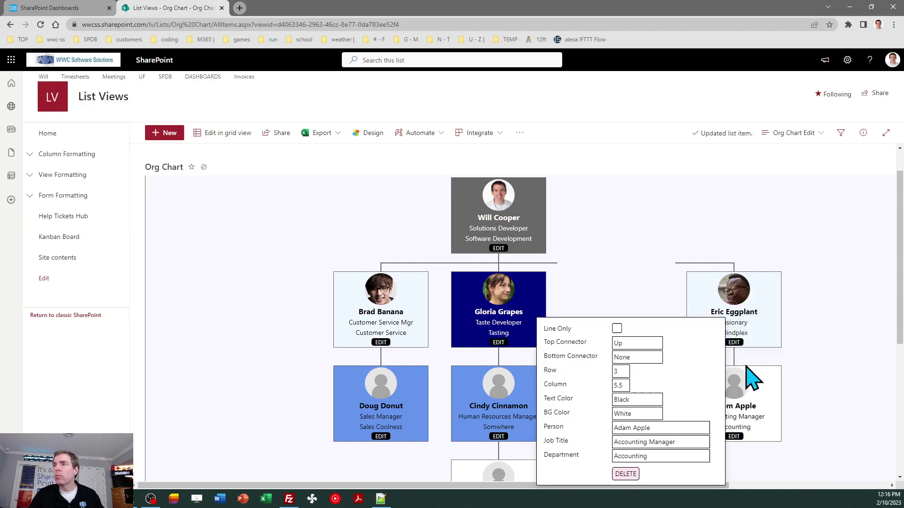
click(827, 369)
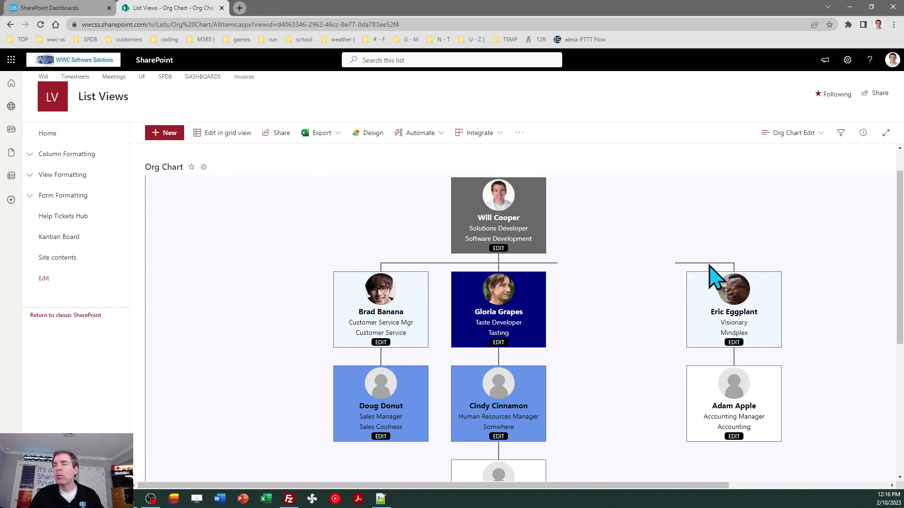
Create and save a new list item with LineOnly set to Yes and TopConnector set to Left Right.
scroll(893, 278, up, 1)
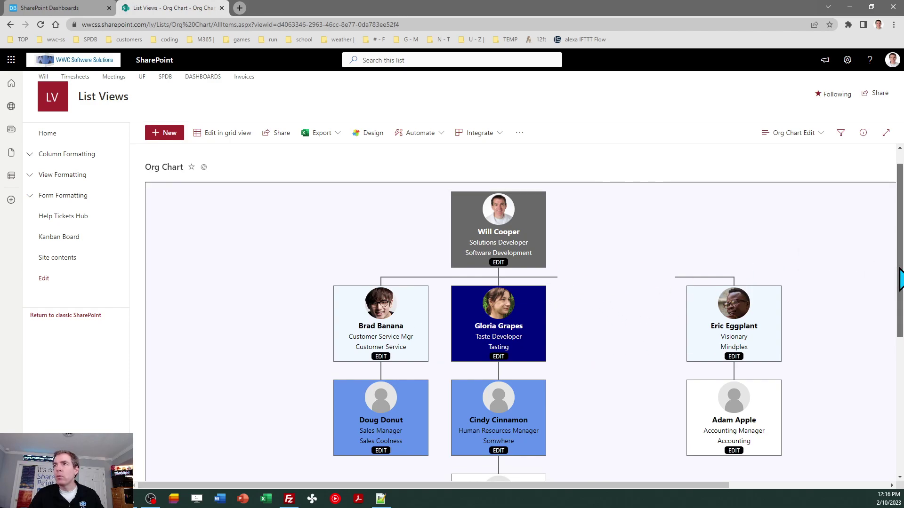
click(164, 136)
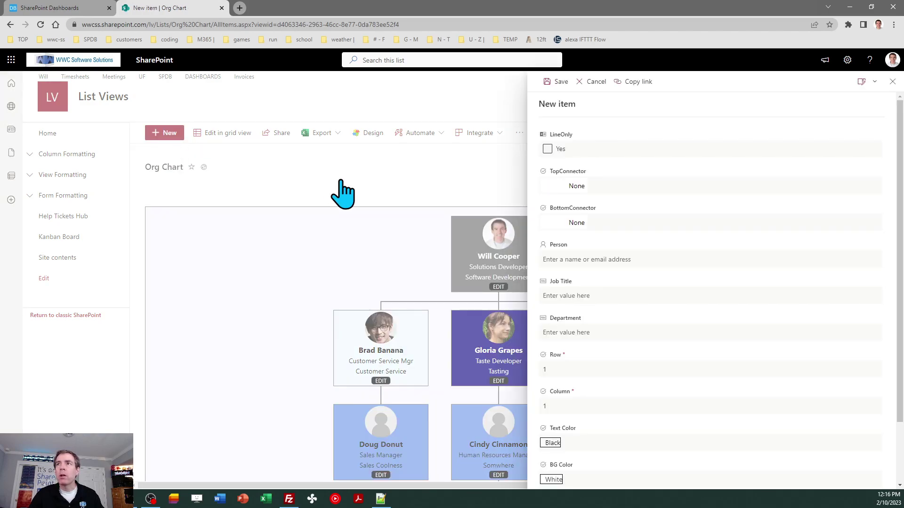
click(547, 149)
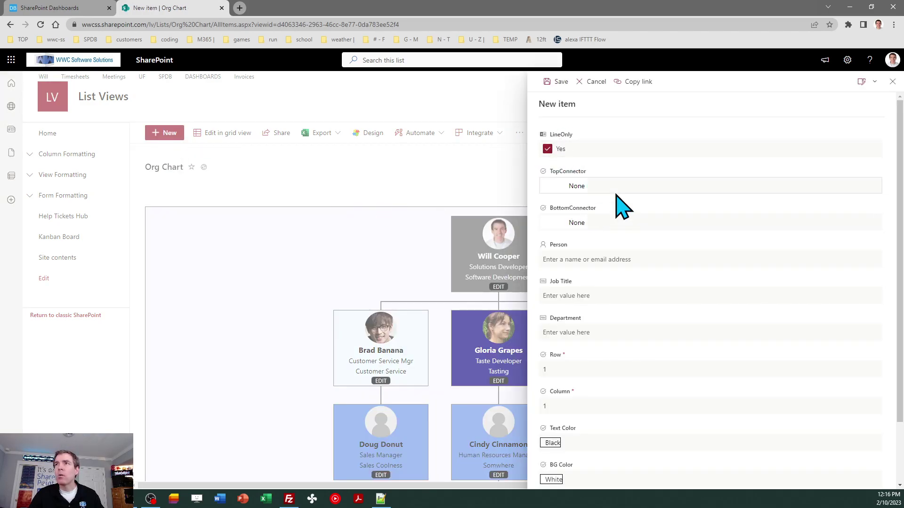
click(573, 191)
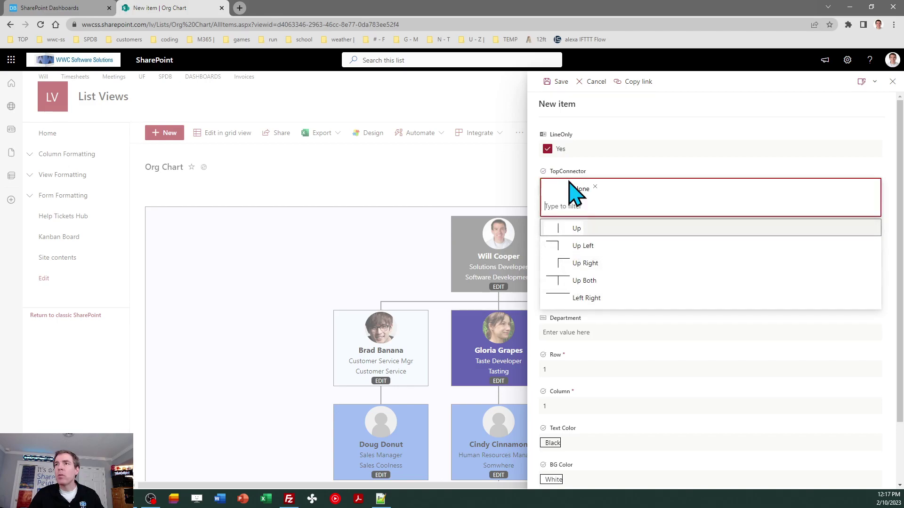
click(600, 300)
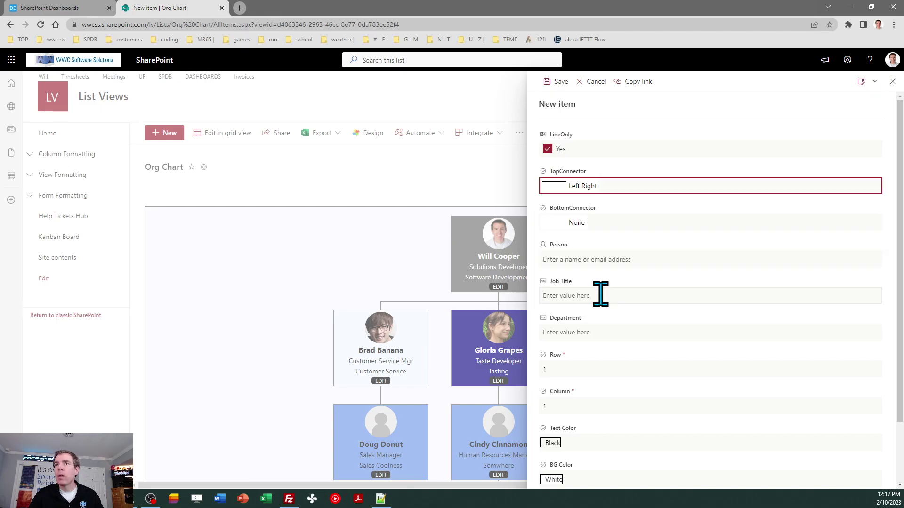
click(558, 82)
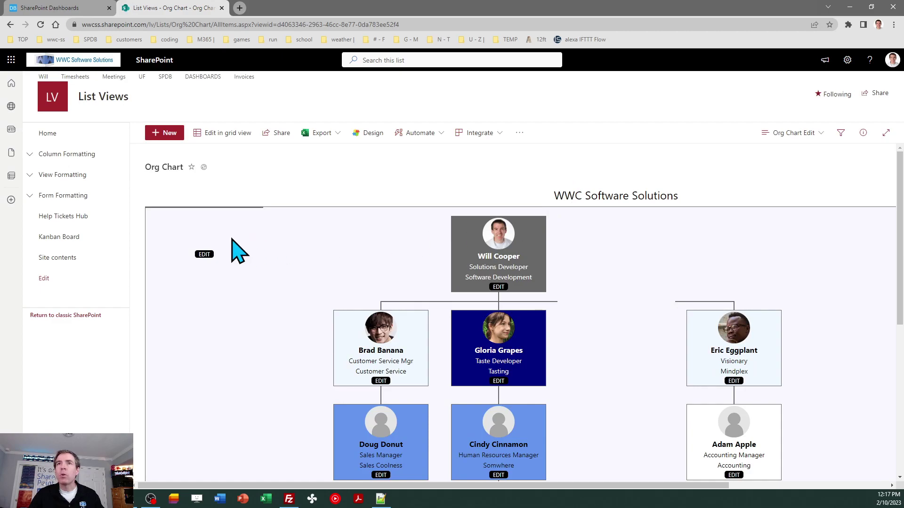
Set the line-only item's Row to 2 and Column to 4.5, and close its editing card.
click(204, 254)
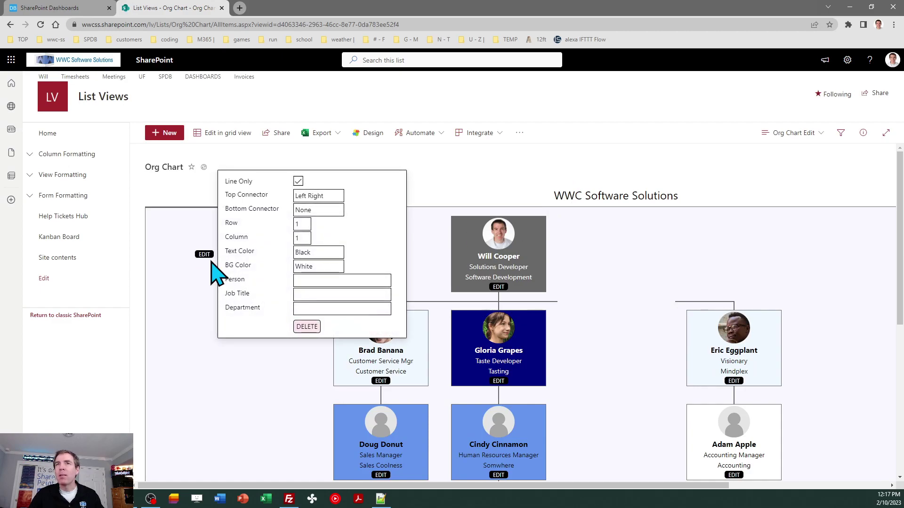
click(301, 224)
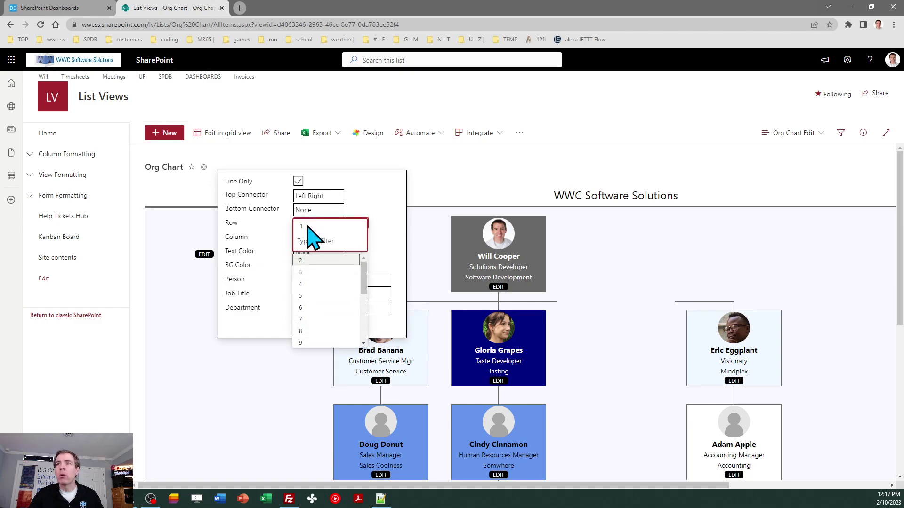
click(312, 263)
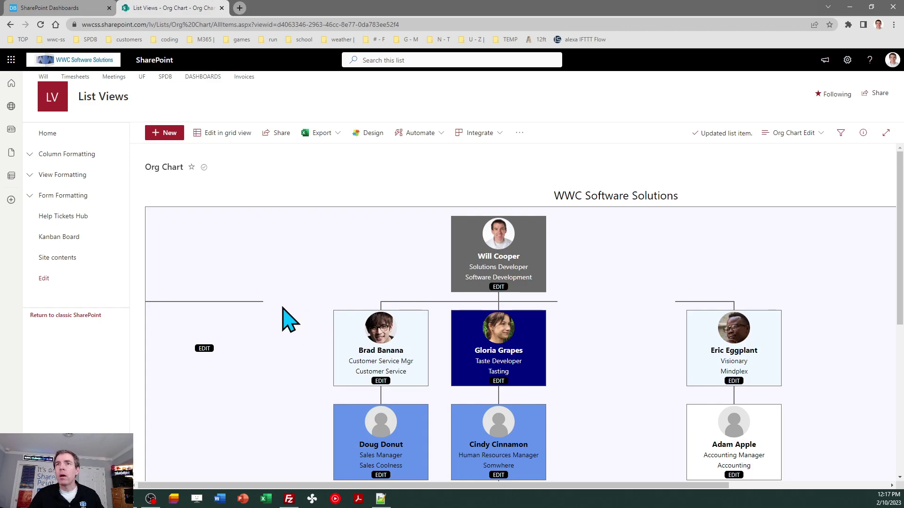
click(203, 349)
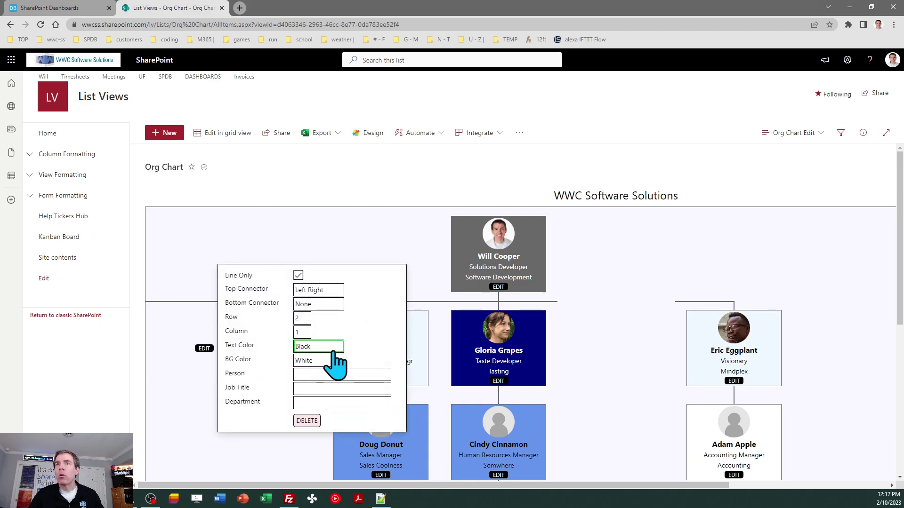
click(304, 332)
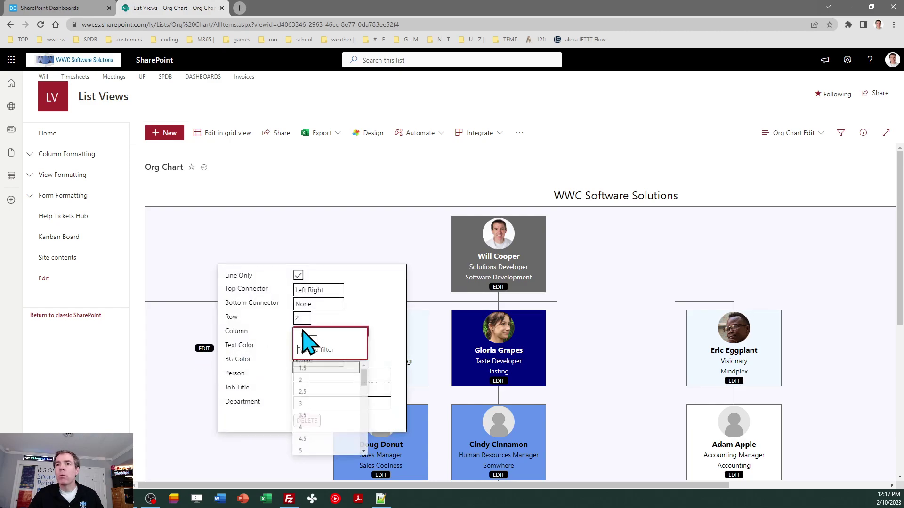
click(332, 439)
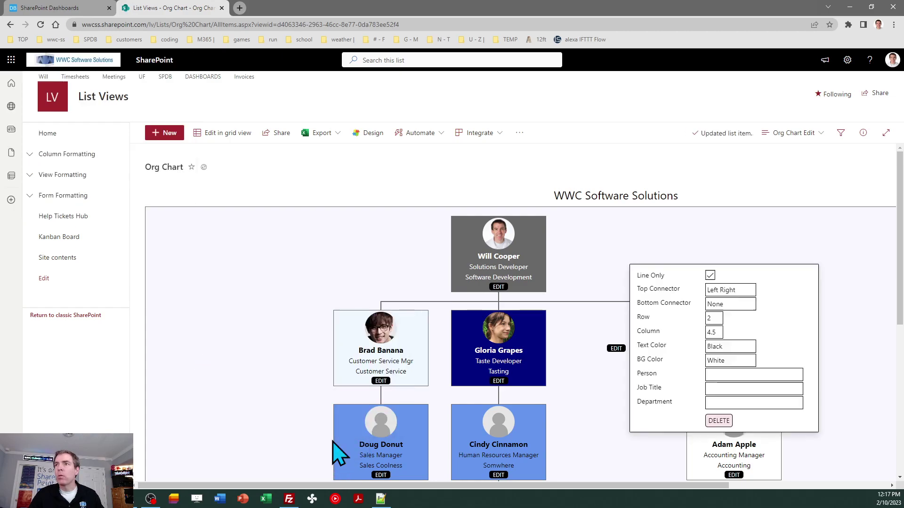
click(845, 262)
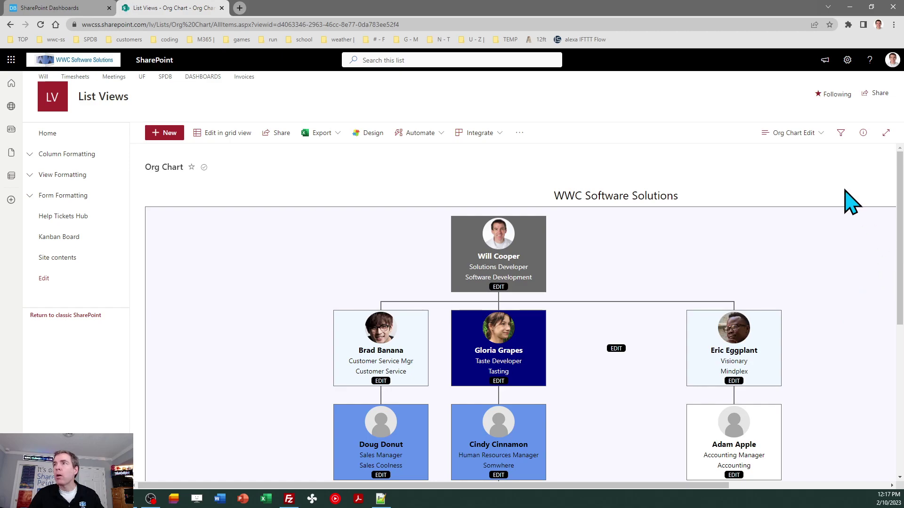
Switch the list to the Org Chart view, and in SharePoint Dashboards copy the org chart template with Edit Mode turned off.
click(794, 133)
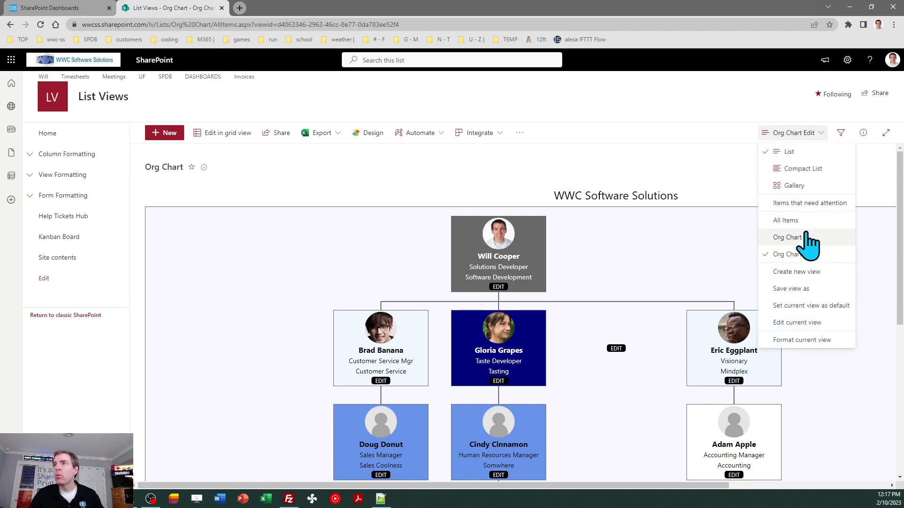
click(800, 237)
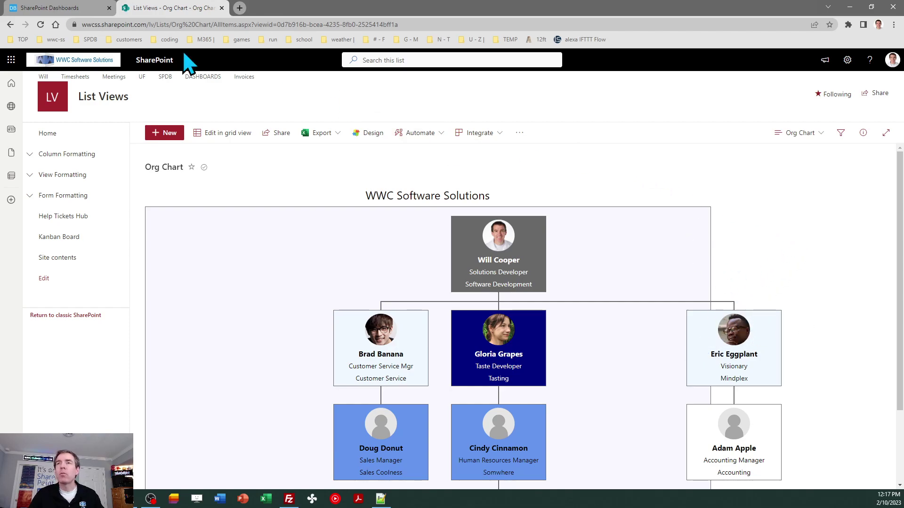
click(70, 7)
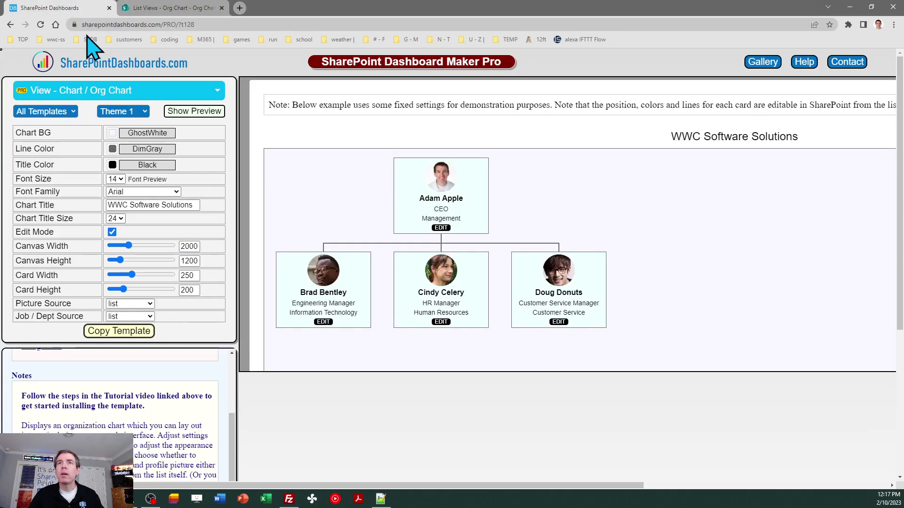
click(111, 232)
click(119, 331)
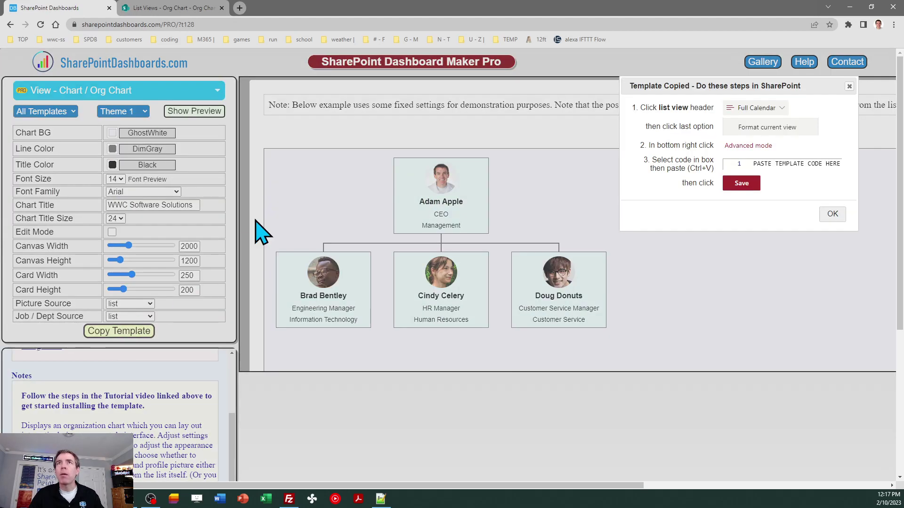
click(833, 216)
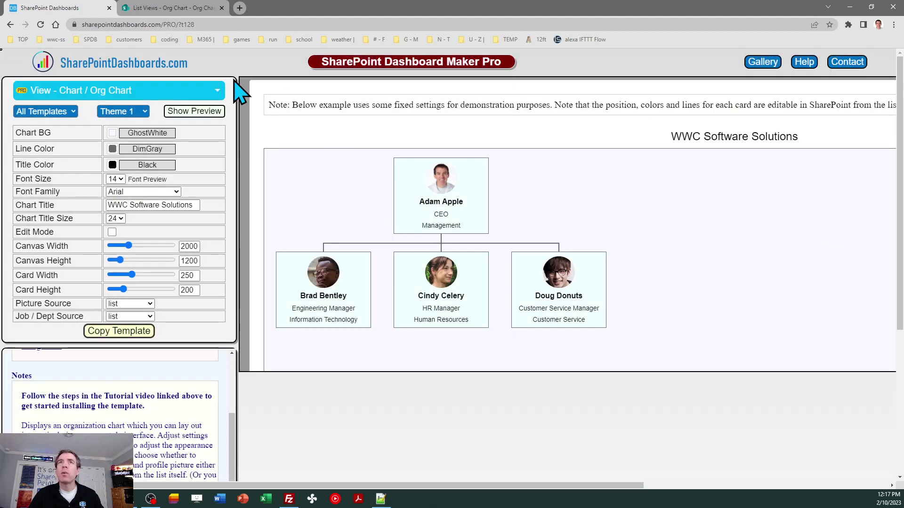
Return to SharePoint, replace the Org Chart view's formatting JSON with the copied template, save the format, and close the formatting pane.
click(195, 8)
click(804, 133)
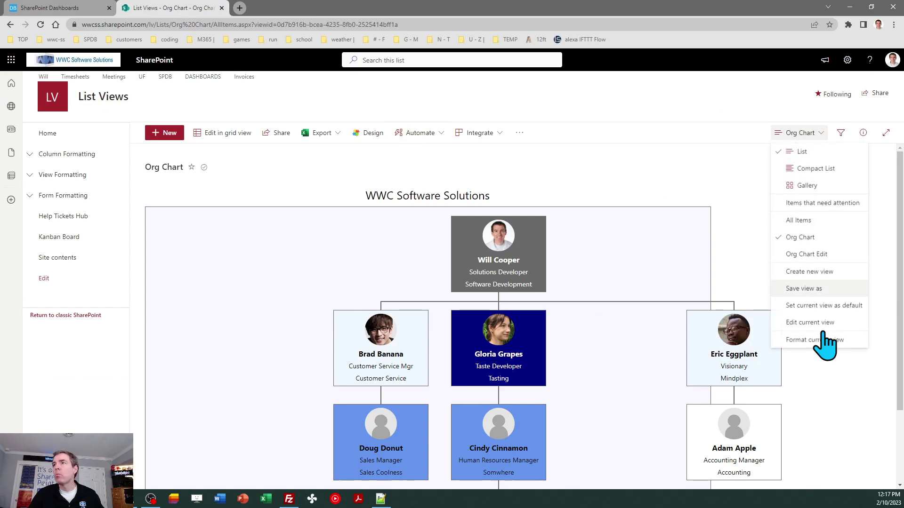
click(826, 345)
click(808, 346)
key(ctrl+a)
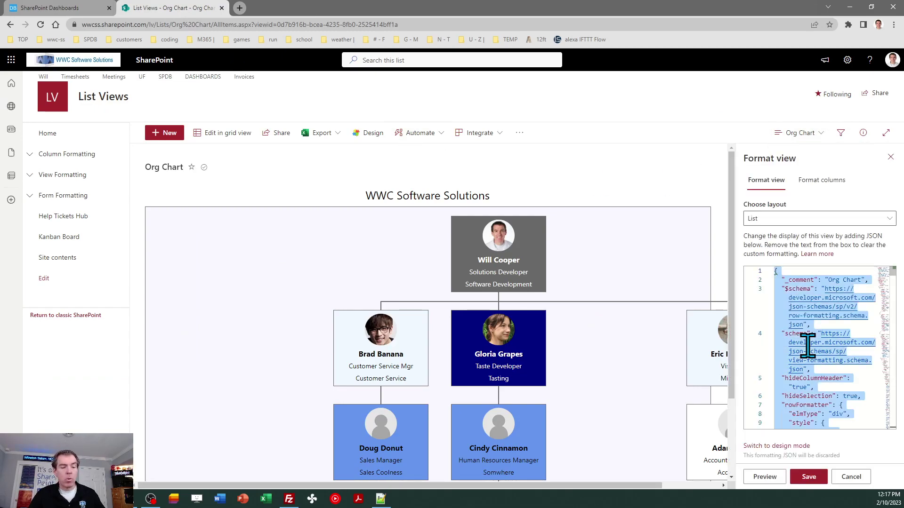
key(ctrl+v)
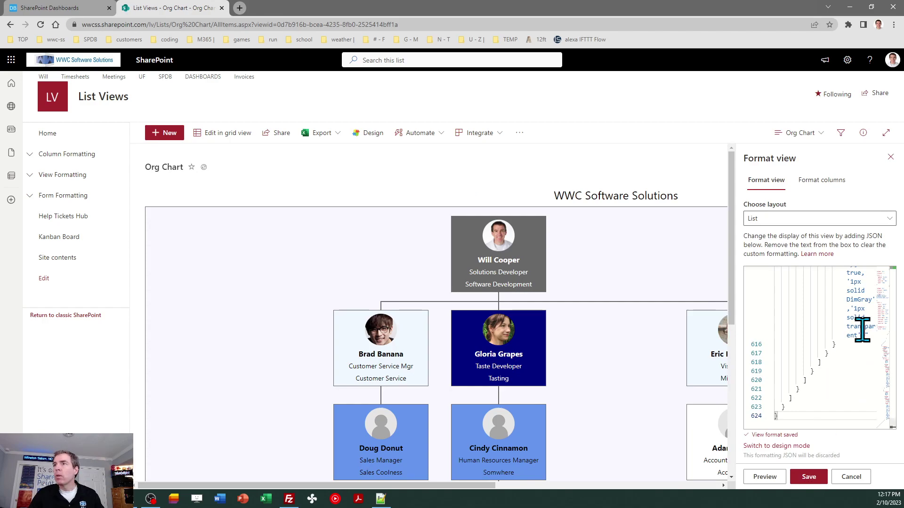
click(889, 157)
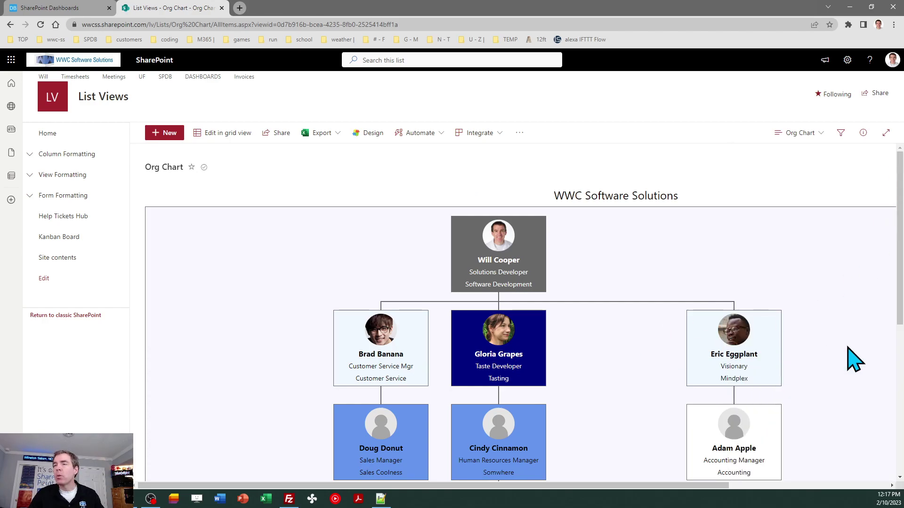
mouse_move(901, 264)
mouse_down()
mouse_move(901, 310)
mouse_move(901, 271)
mouse_up()
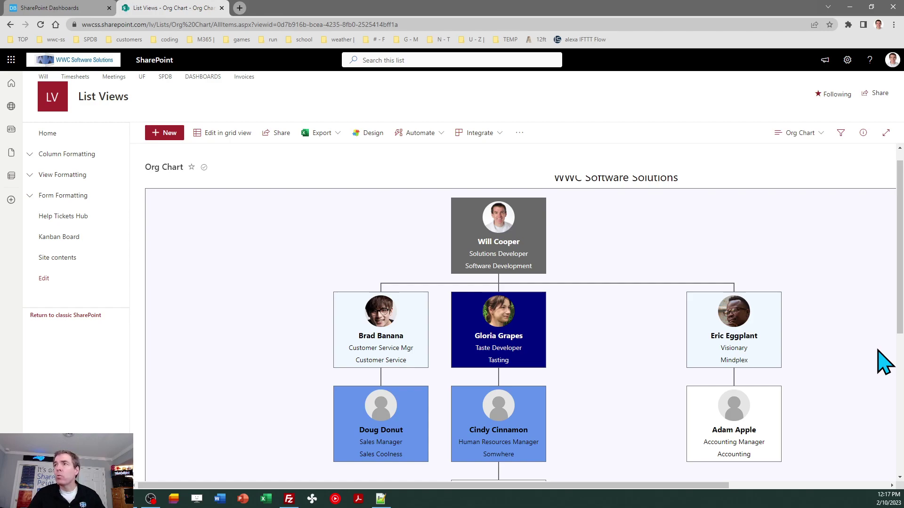
drag(899, 297, 900, 287)
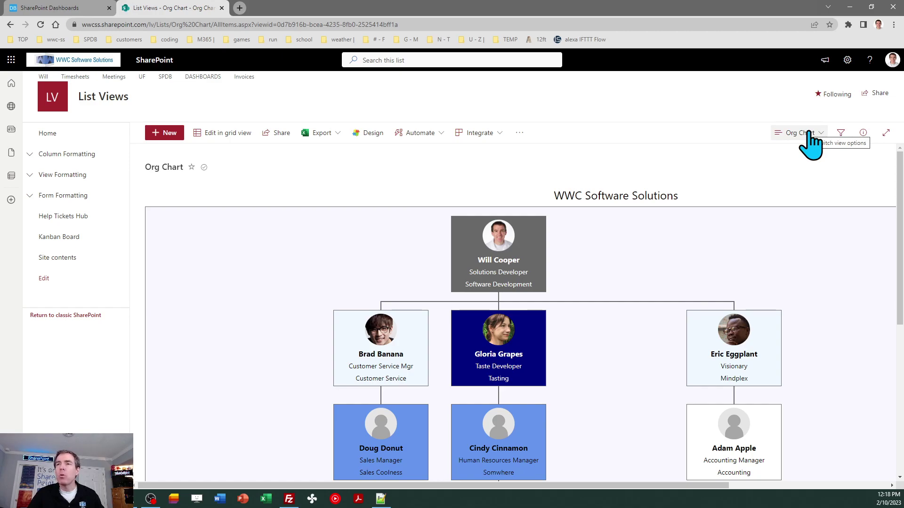
mouse_move(900, 202)
mouse_down()
mouse_move(900, 252)
mouse_move(899, 209)
mouse_up()
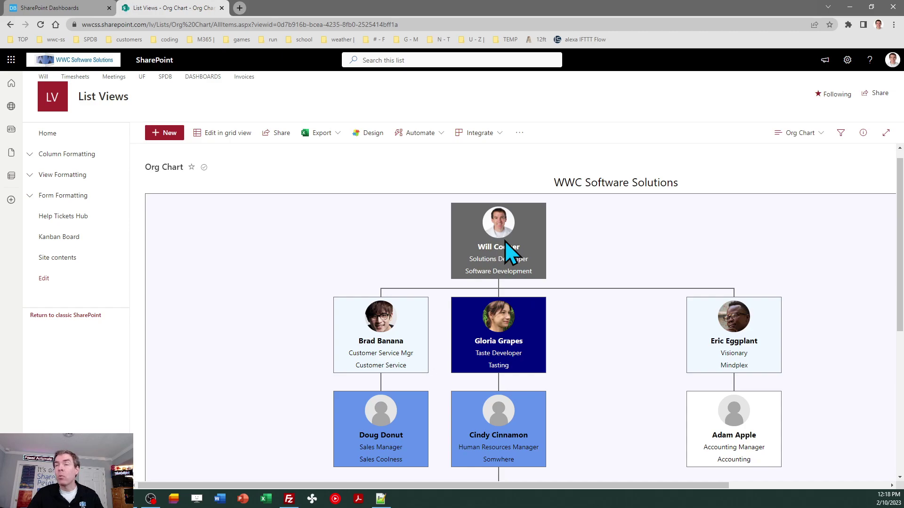
Switch to SharePoint Dashboards, reload the org chart template page, and stop its animated preview.
click(66, 8)
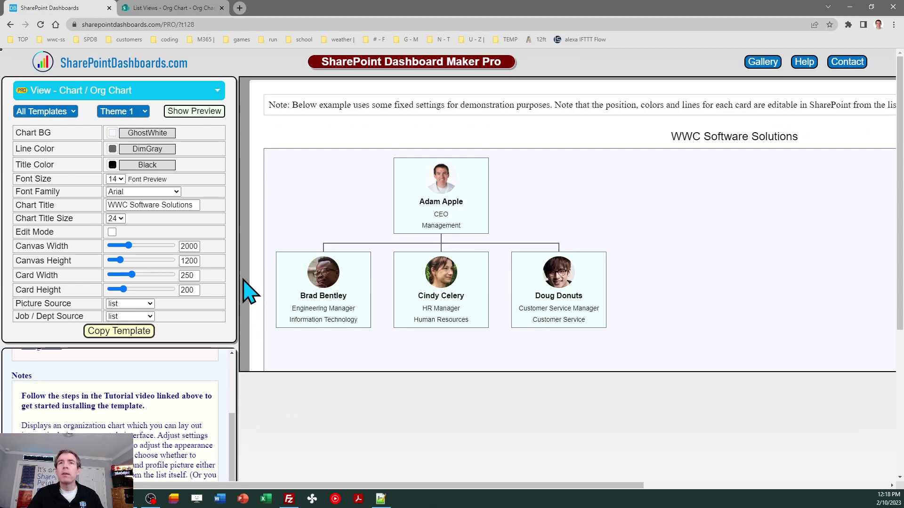
click(41, 25)
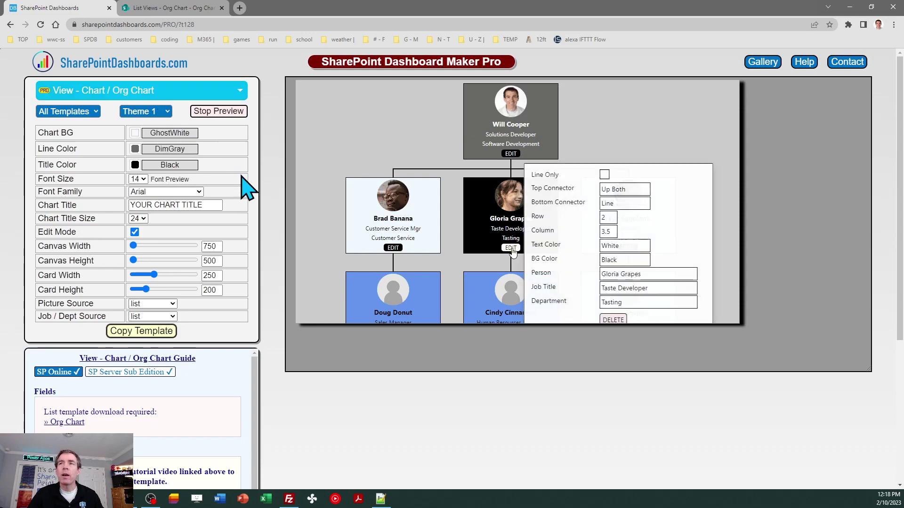
click(621, 259)
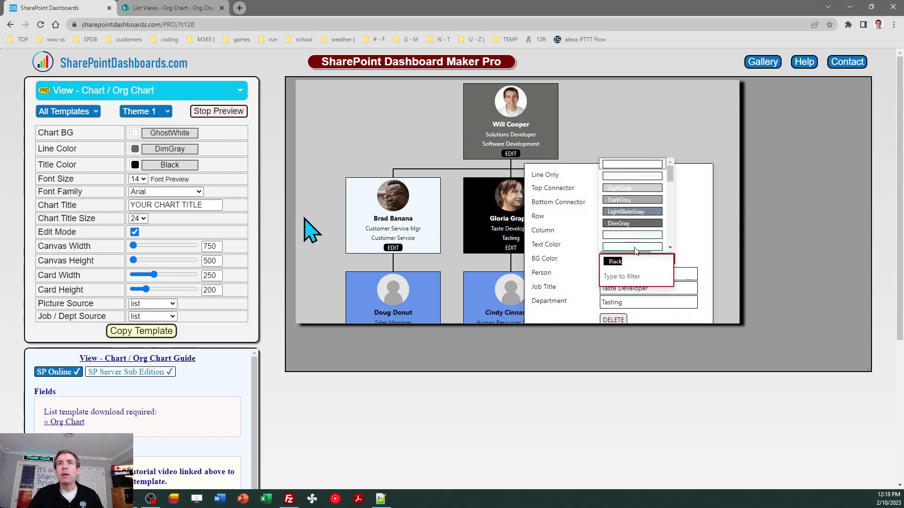
scroll(670, 236, down, 3)
click(653, 224)
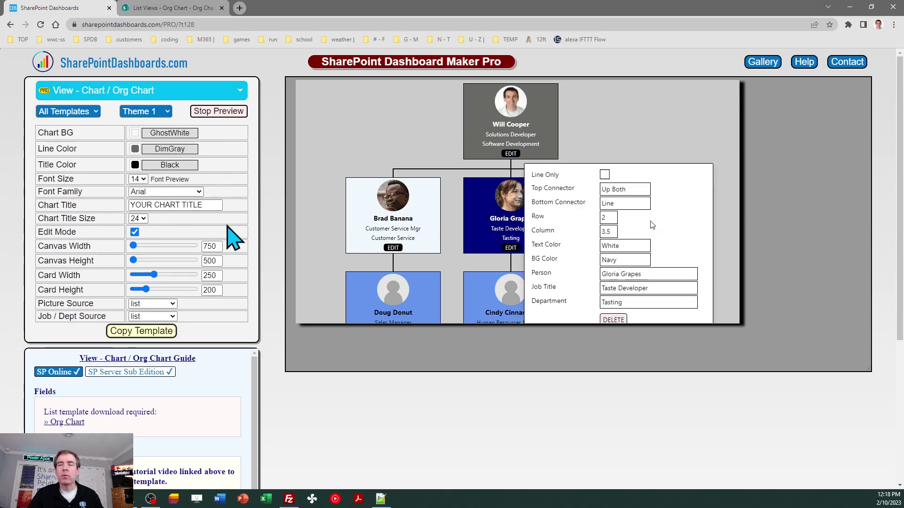
click(227, 226)
click(228, 117)
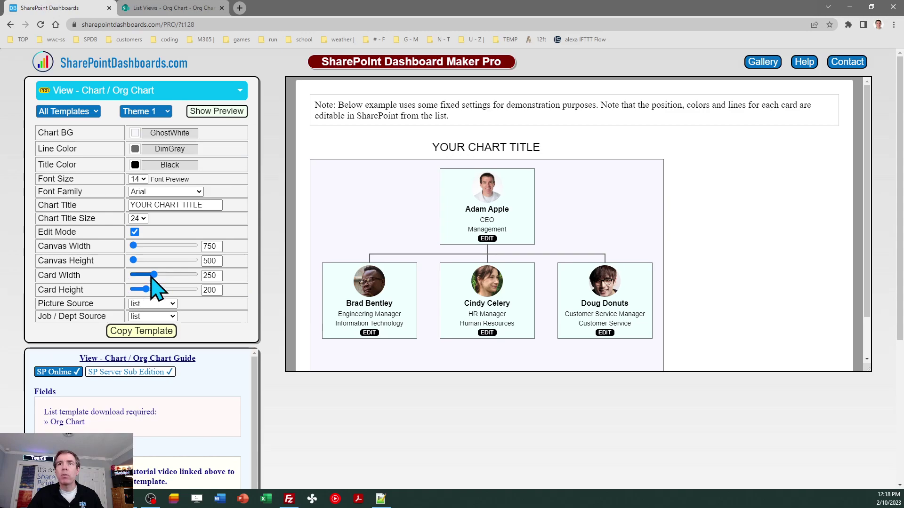
Set the org chart template's Card Width to 300.
double_click(209, 275)
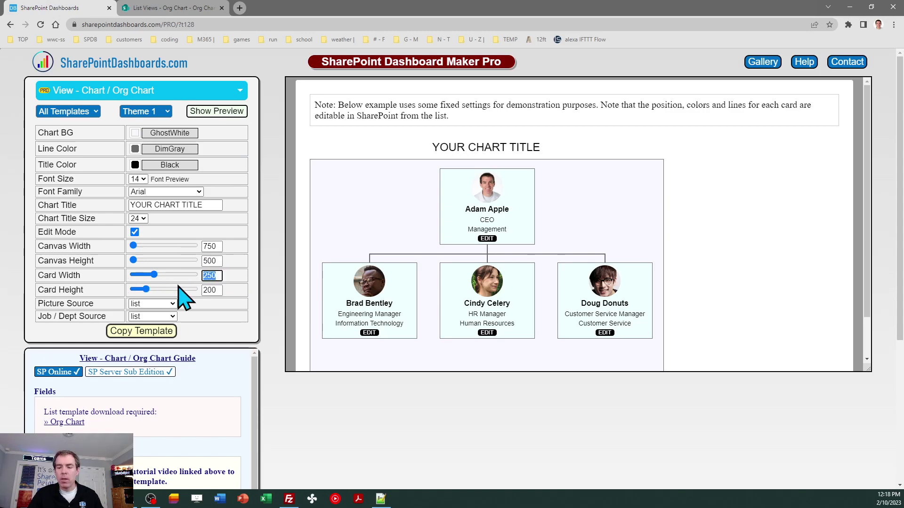
text(300)
key(Tab)
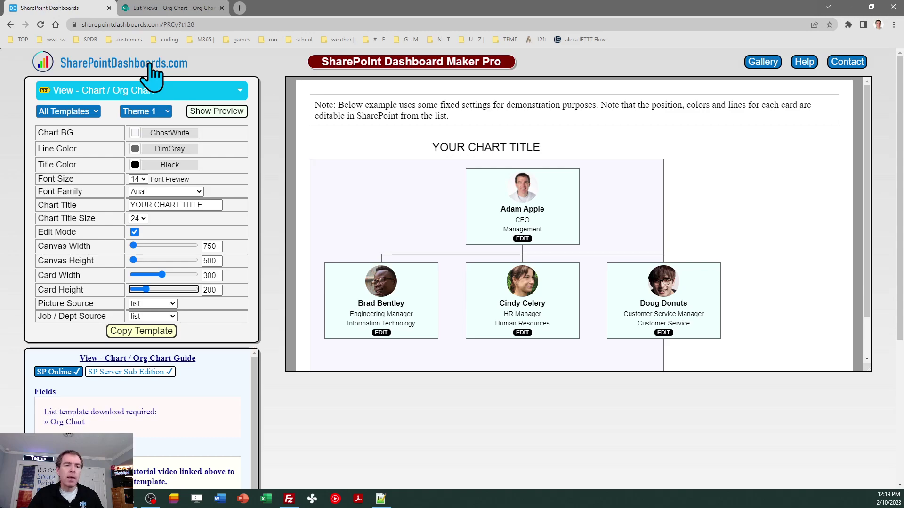
click(183, 92)
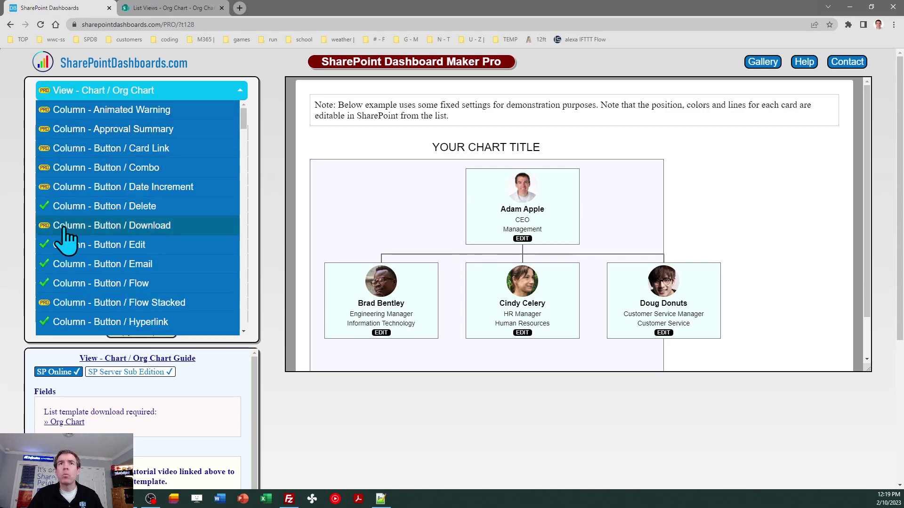
click(265, 75)
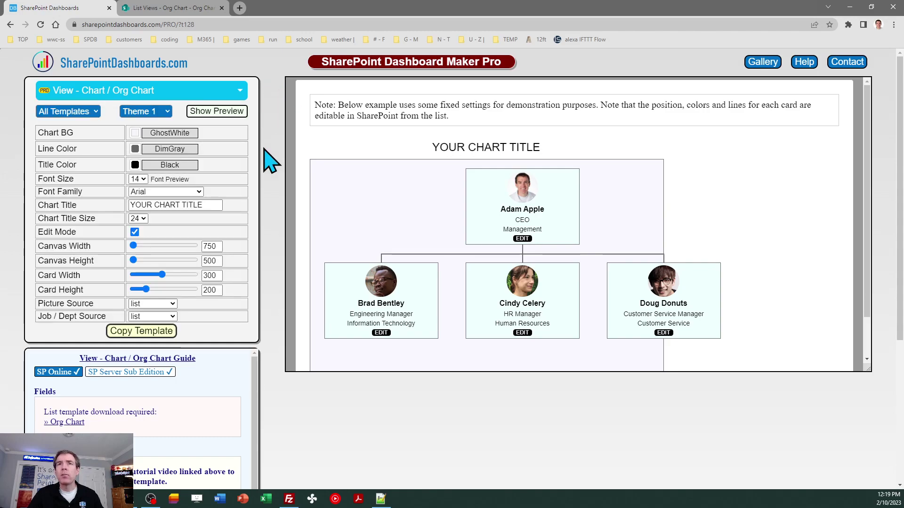